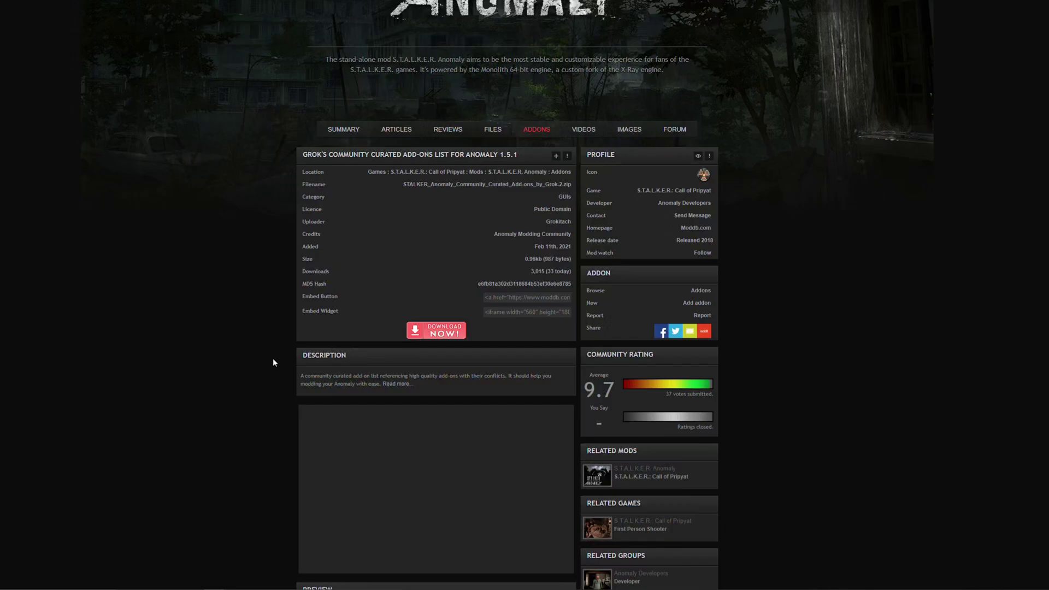
Step: Expand the add-on list's full description and open the Online Community Curated Addons Table
click(386, 385)
scroll(386, 388, down, 6)
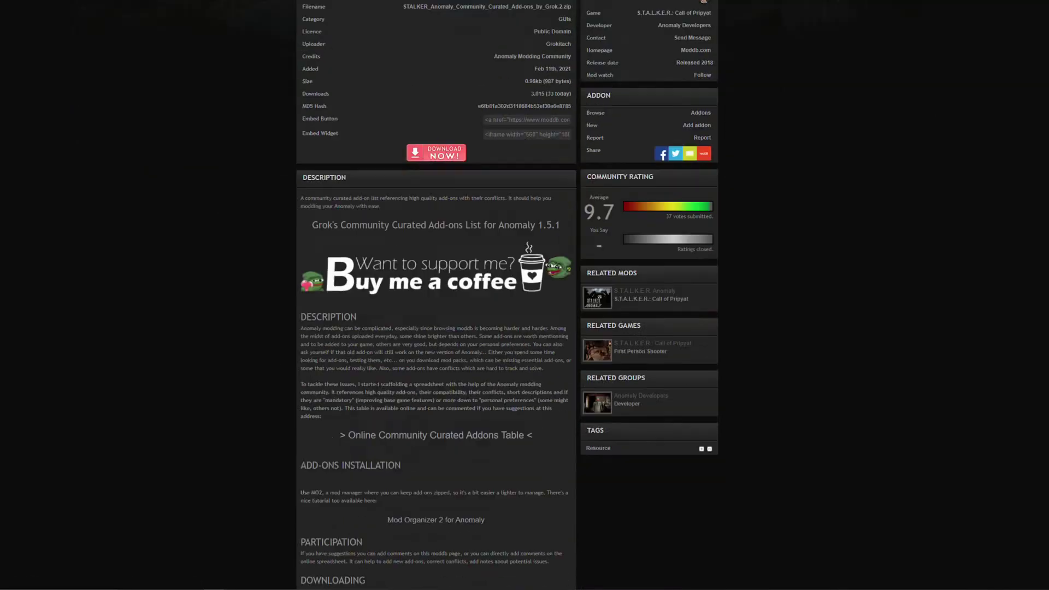
click(476, 257)
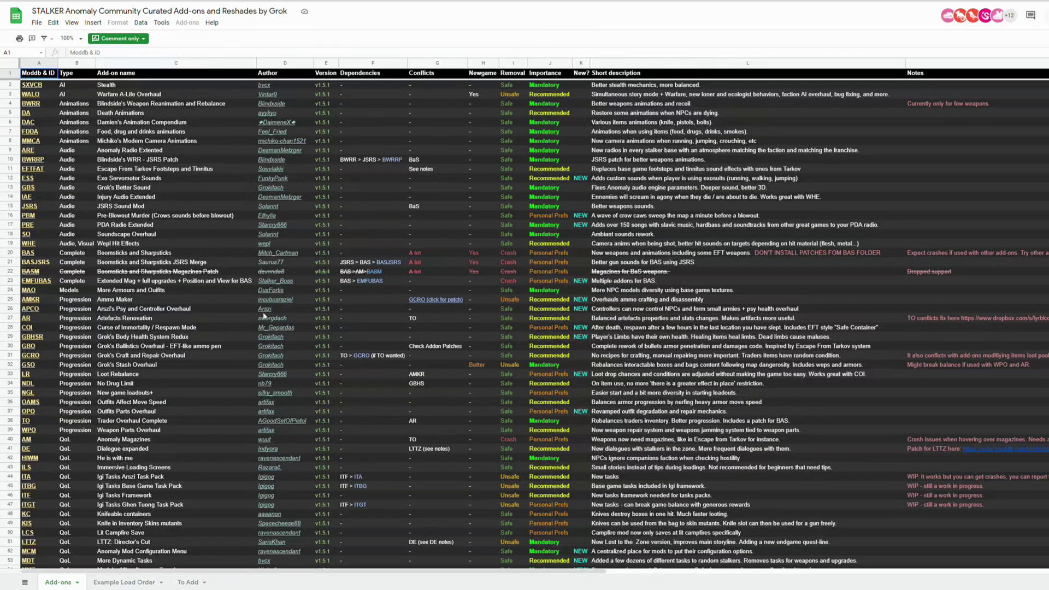
Step: Review the add-ons spreadsheet, checking the Conflicts and Newgame columns, the Moddb links and the list of available add-ons
mouse_move(290, 311)
click(429, 75)
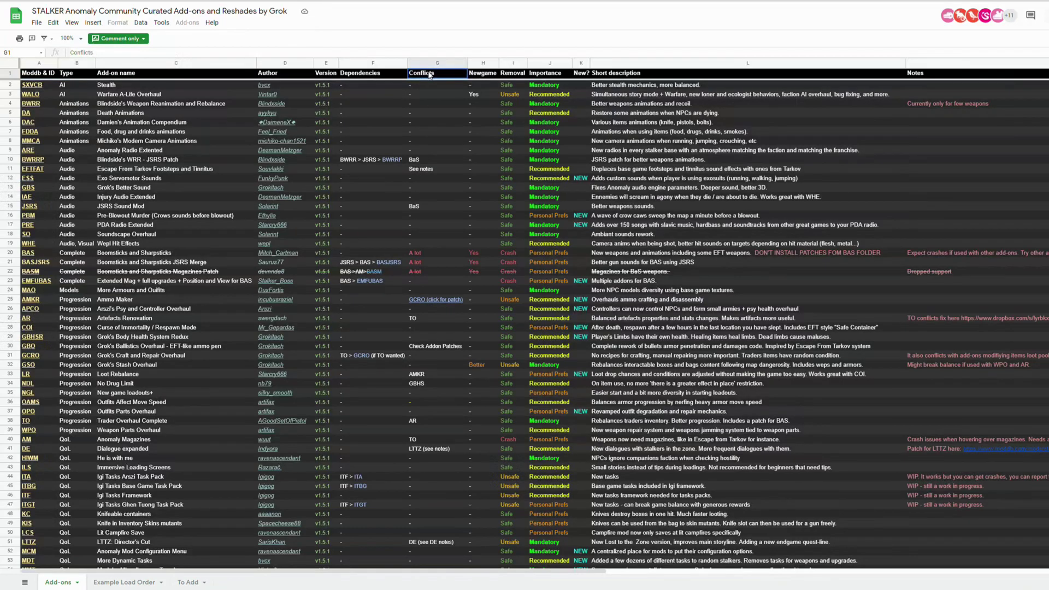
click(486, 64)
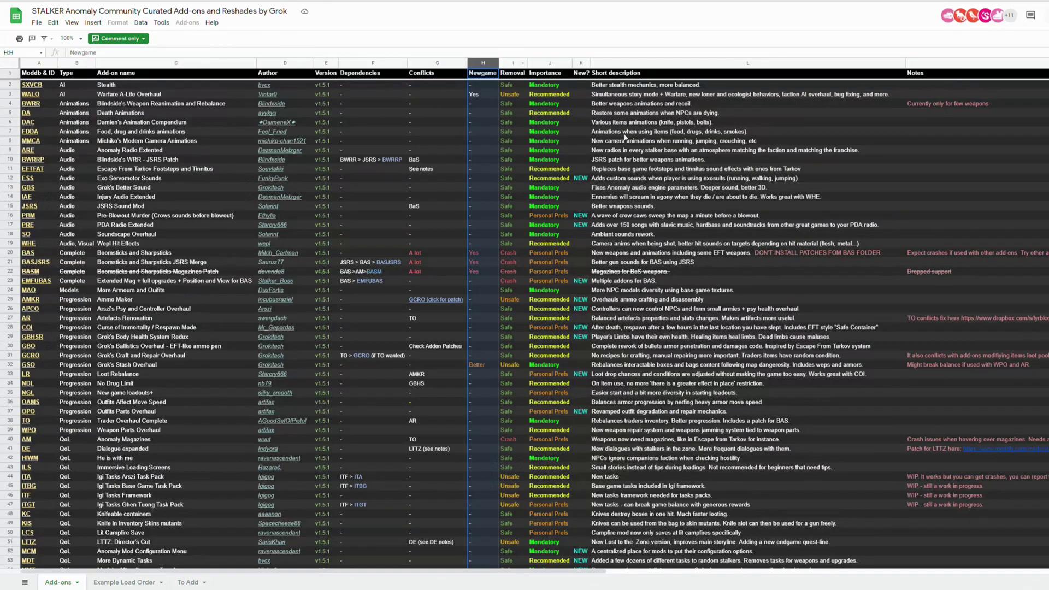
click(33, 85)
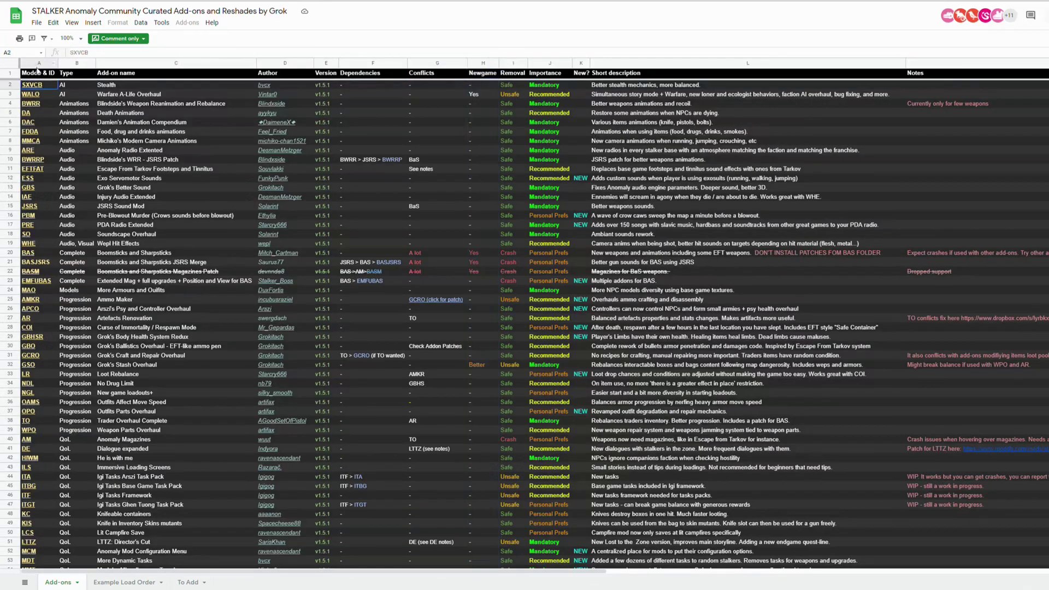
mouse_move(30, 124)
scroll(83, 330, down, 3)
scroll(68, 332, down, 3)
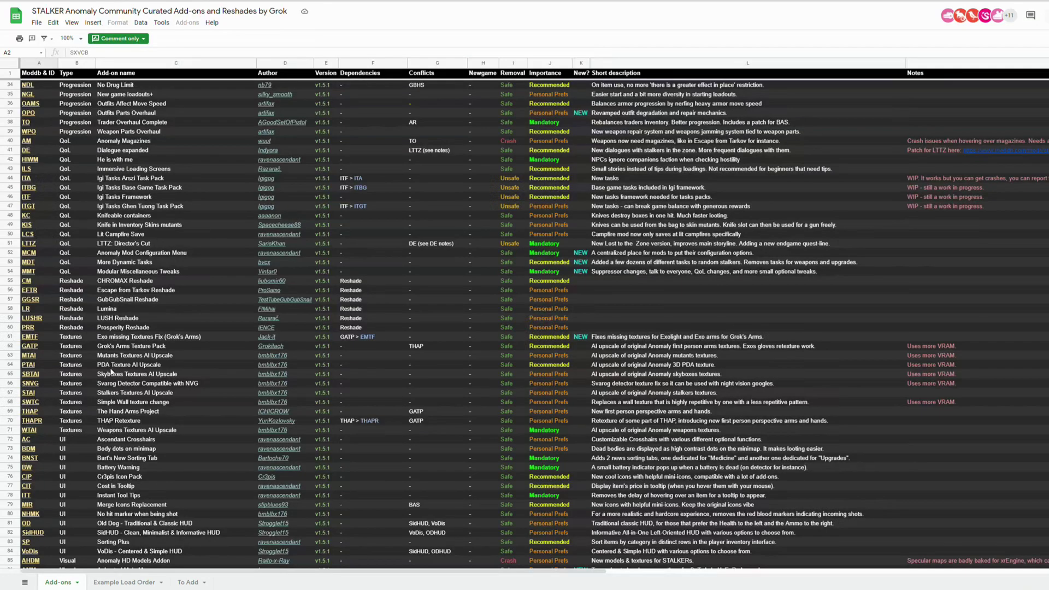
scroll(111, 372, up, 10)
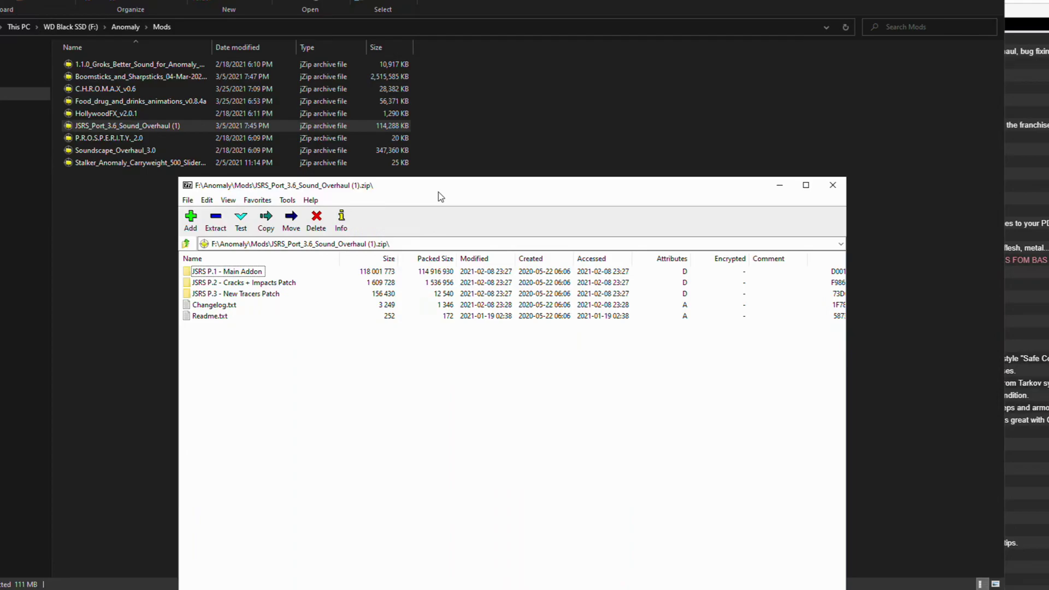
Step: Inspect the JSRS P.1 - Main Addon and JSRS P.2 - Cracks + Impacts Patch folders inside the JSRS sound overhaul archive
double_click(243, 274)
click(225, 273)
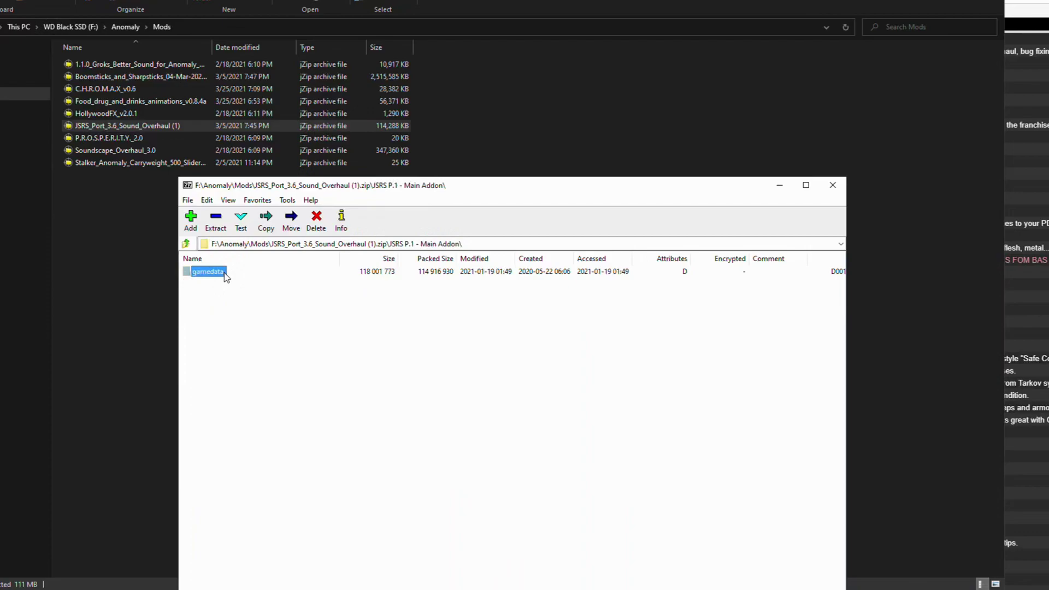
click(186, 249)
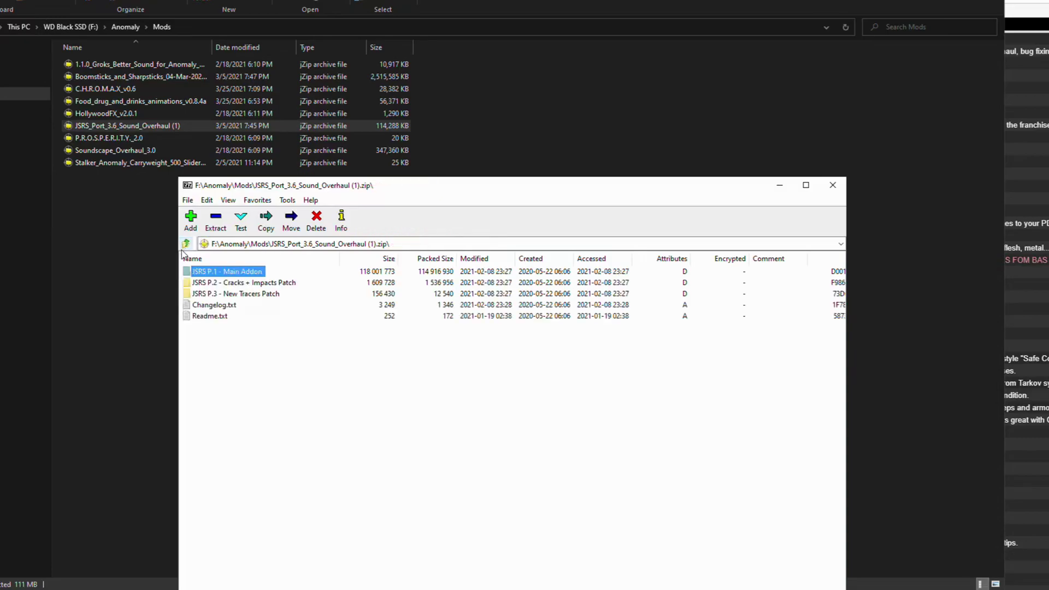
click(216, 283)
double_click(216, 284)
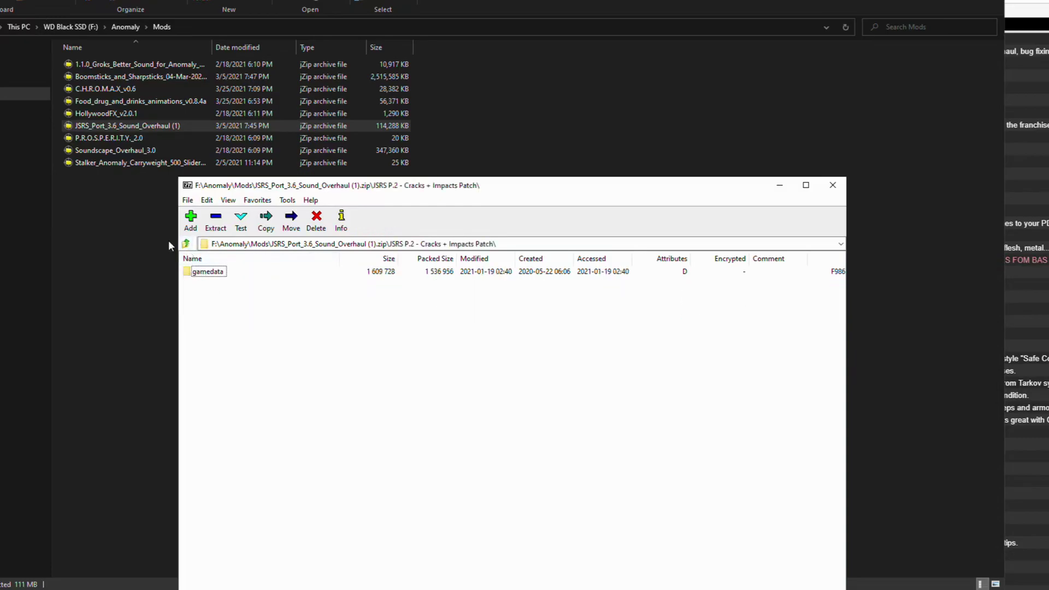
Step: Open the Stalker_Anomaly_Carryweight_500_Slider archive and inspect the contents of its main folder
click(115, 226)
double_click(123, 163)
drag(280, 117, 431, 189)
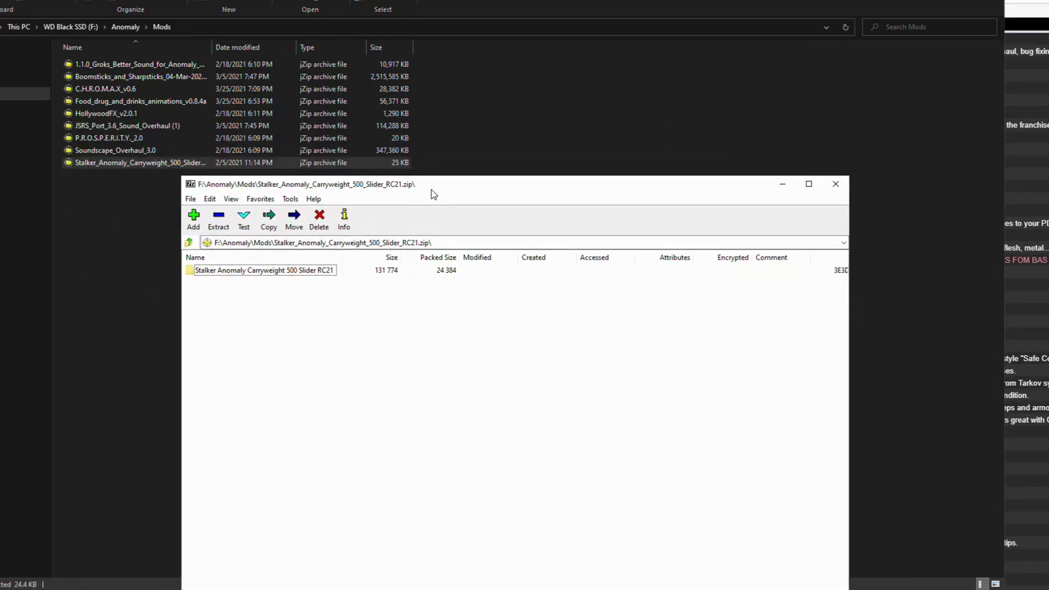
double_click(258, 273)
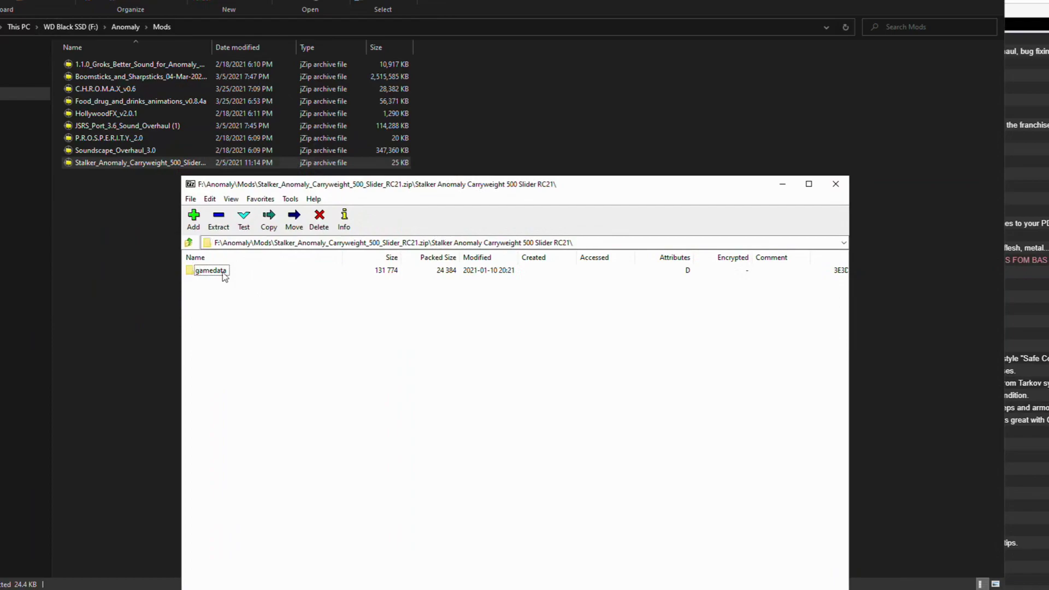
key(BackSpace)
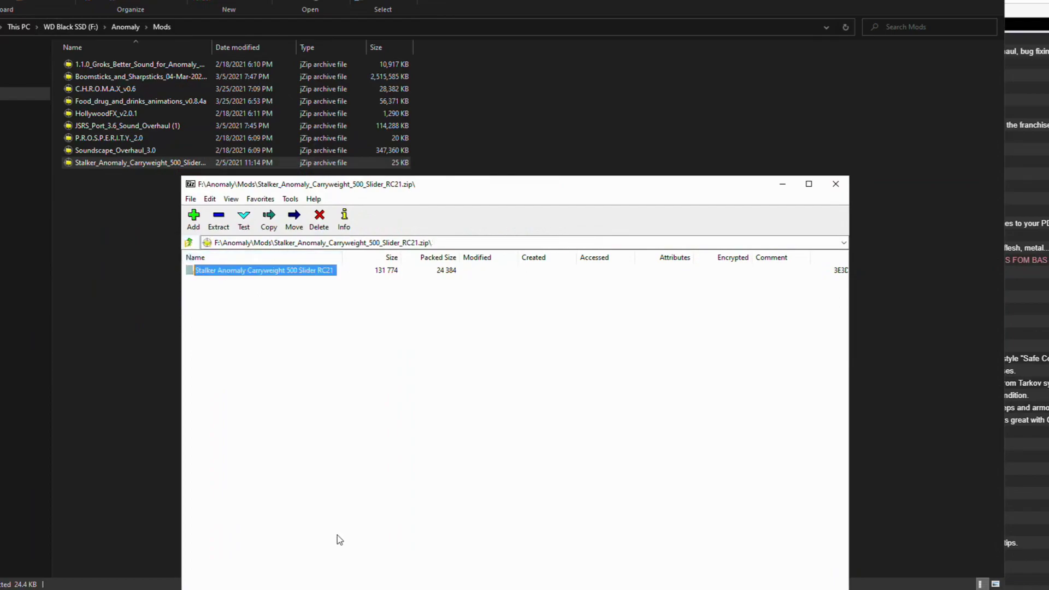
Step: Open the AI_Upscaled_SKYBOX_Textures archive in 7-Zip and select its db folder
click(131, 81)
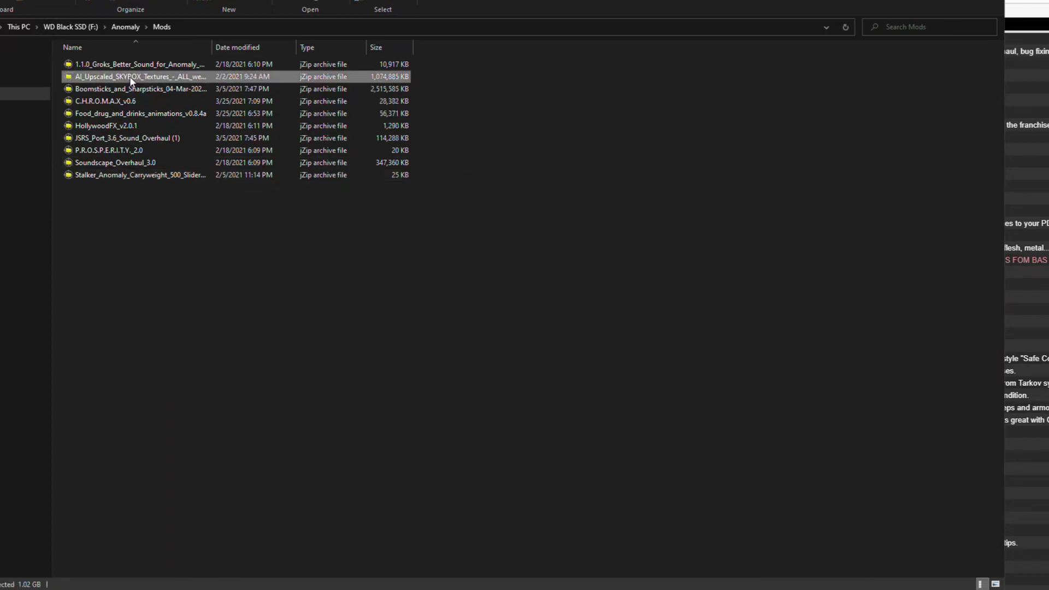
right_click(131, 80)
mouse_move(166, 111)
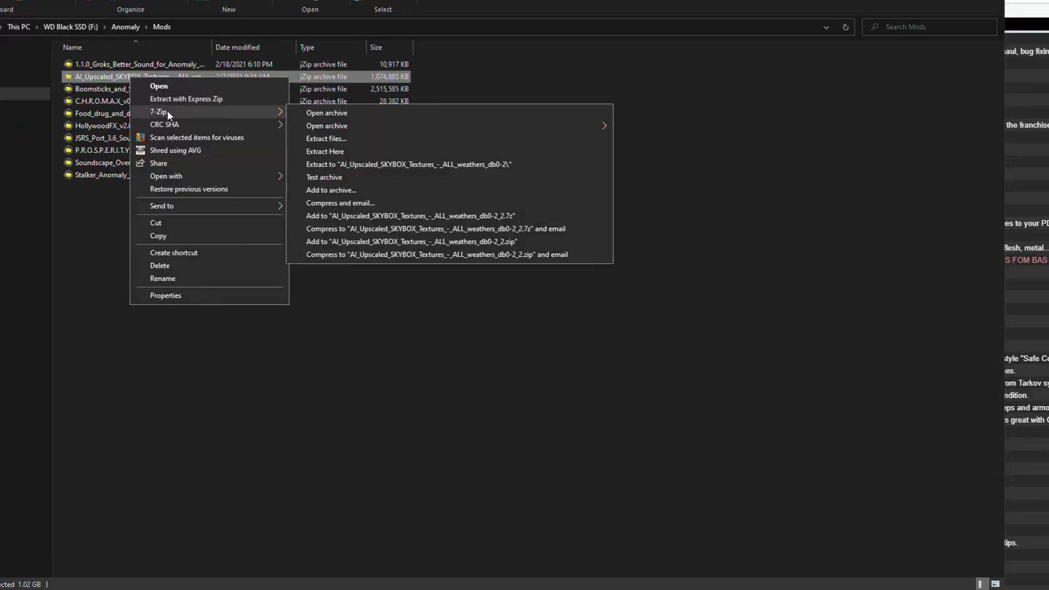
click(312, 115)
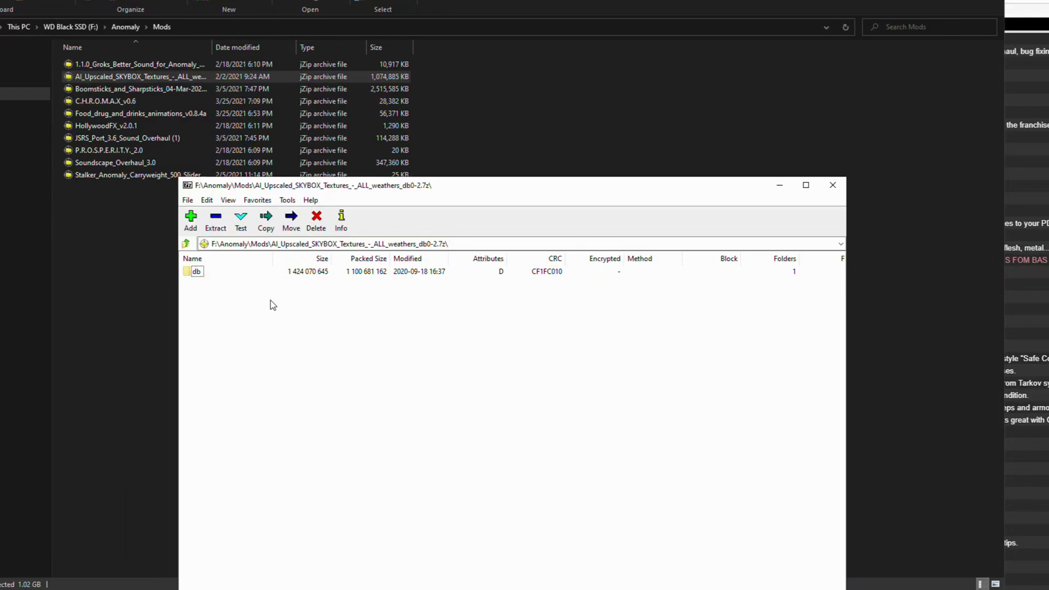
click(200, 274)
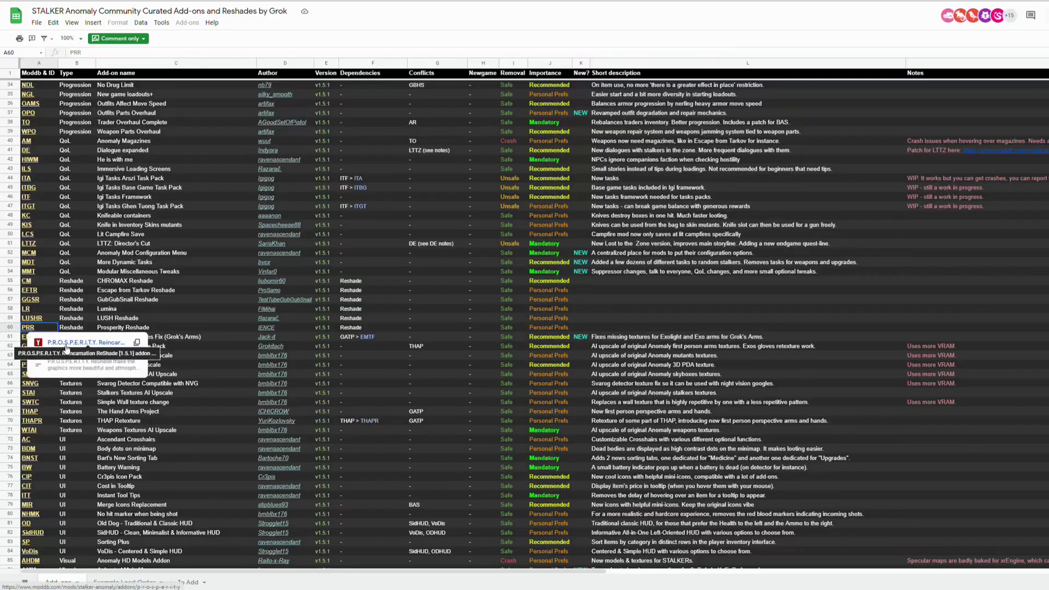
Step: Open the reshade add-on pages from the spreadsheet and read the C.H.R.O.M.A.X installation instructions and presets
click(66, 345)
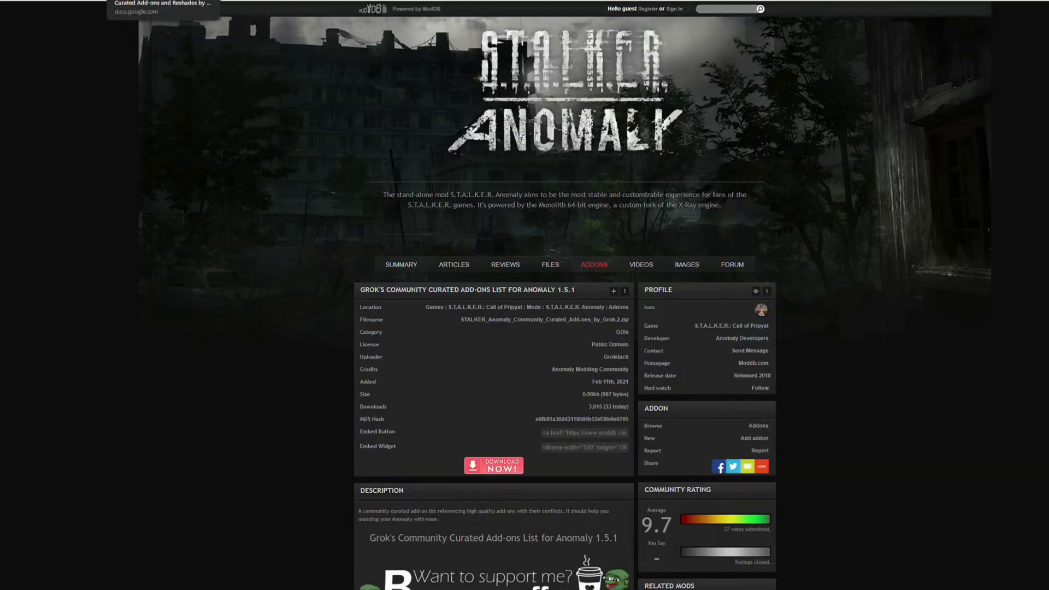
click(158, 1)
mouse_move(28, 293)
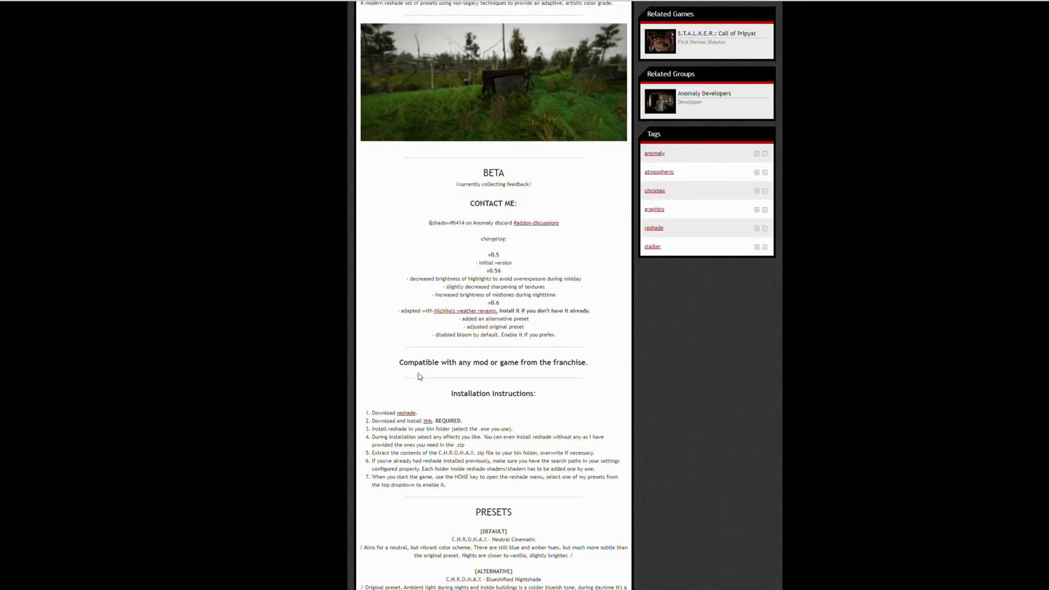
scroll(418, 373, down, 2)
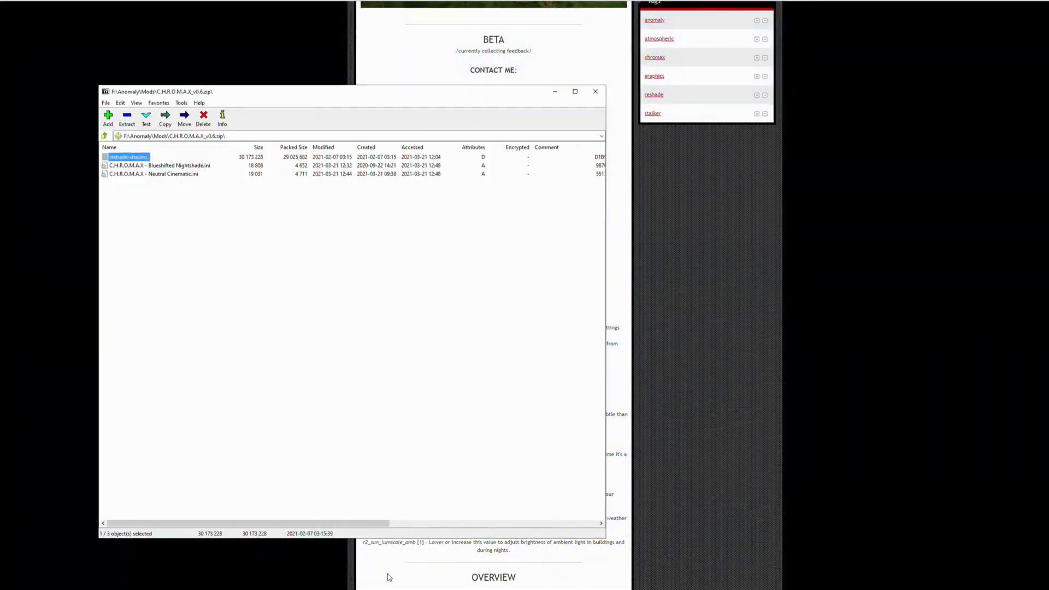
Step: Check the contents of the P.R.O.S.P.E.R.I.T.Y._2.0 archive, including ReadMe.txt, and return to the downloaded Mods folder
click(388, 576)
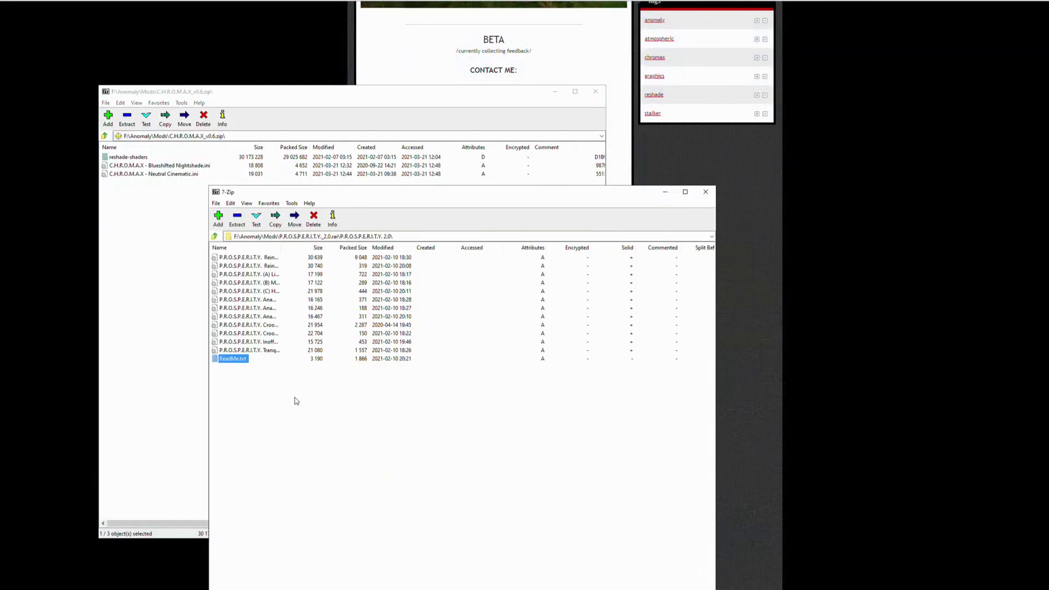
click(244, 360)
key(alt+Tab)
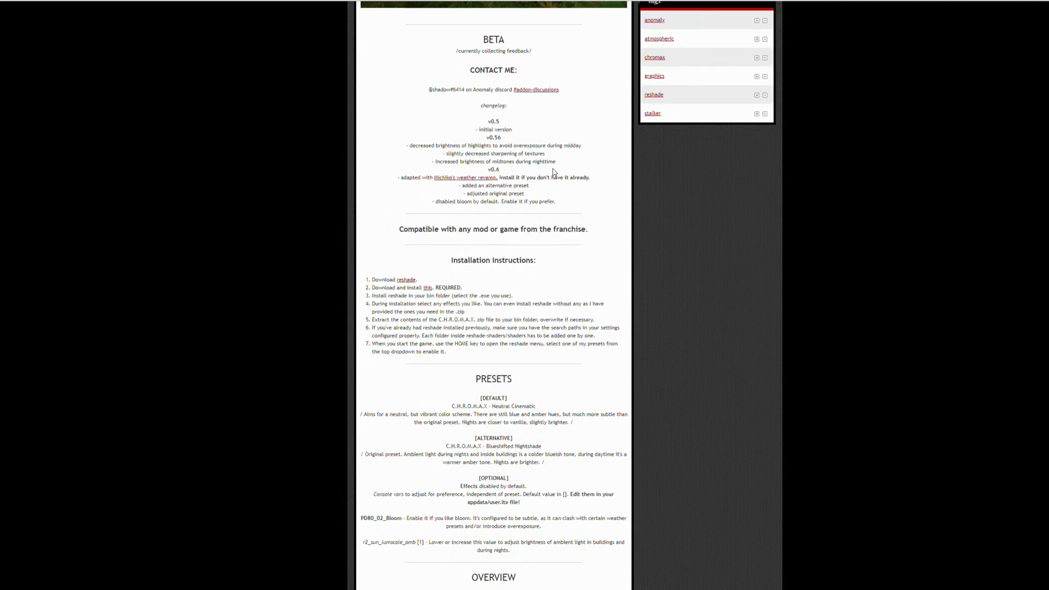
key(alt+Tab)
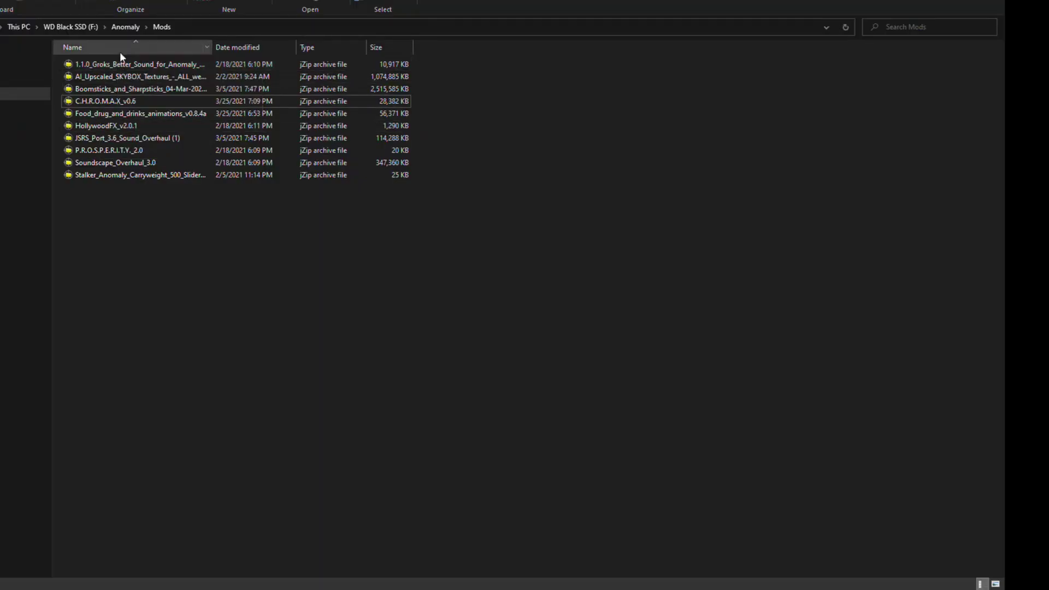
Step: Open the 1.1.0_Groks_Better_Sound_for_Anomaly archive in 7-Zip and enter its Grok's Better Sound folder
click(113, 68)
right_click(113, 69)
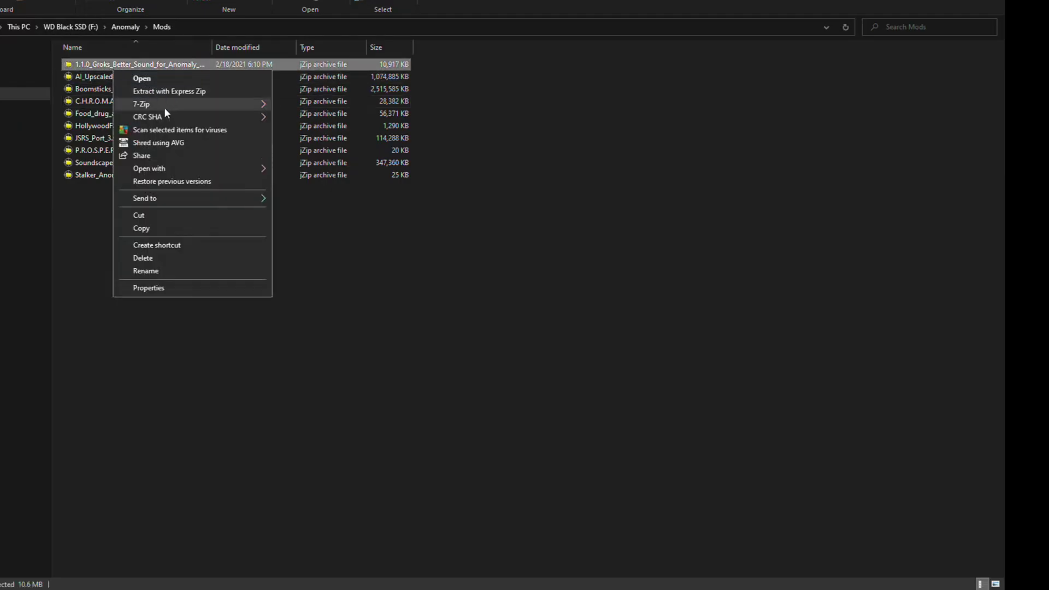
mouse_move(164, 105)
click(310, 104)
drag(283, 194, 221, 205)
double_click(219, 286)
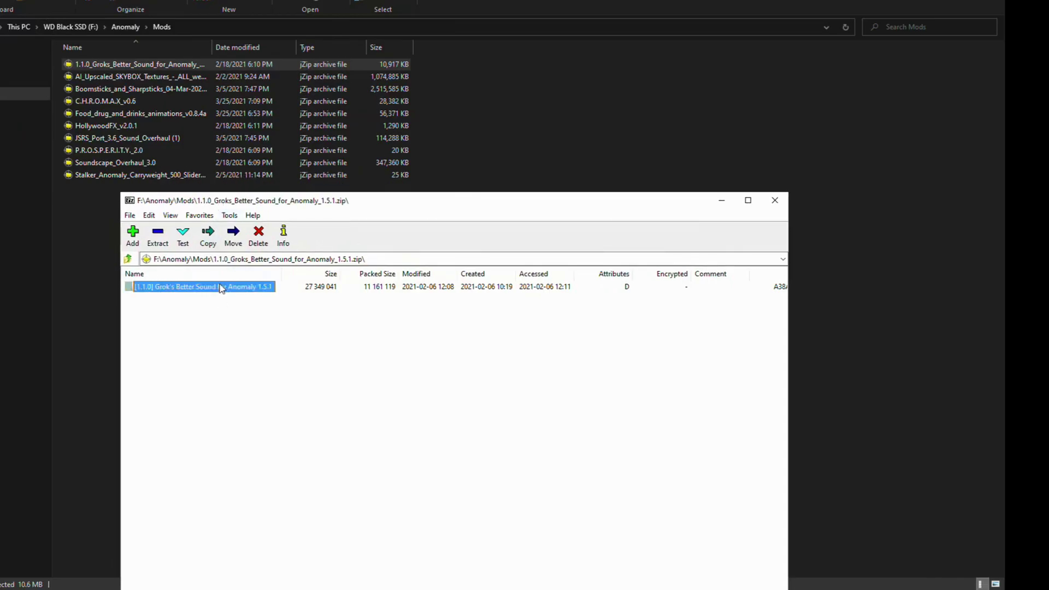
Step: Inspect the openal-soft-1.21.1-bin and bin folders inside the Grok's Better Sound archive
click(159, 298)
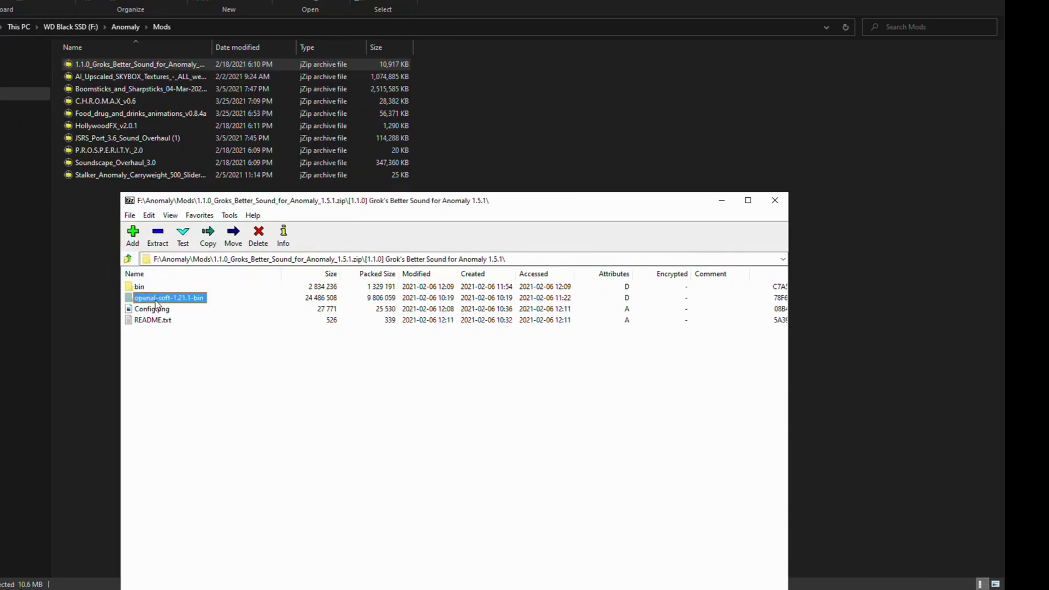
double_click(157, 300)
click(128, 259)
double_click(140, 287)
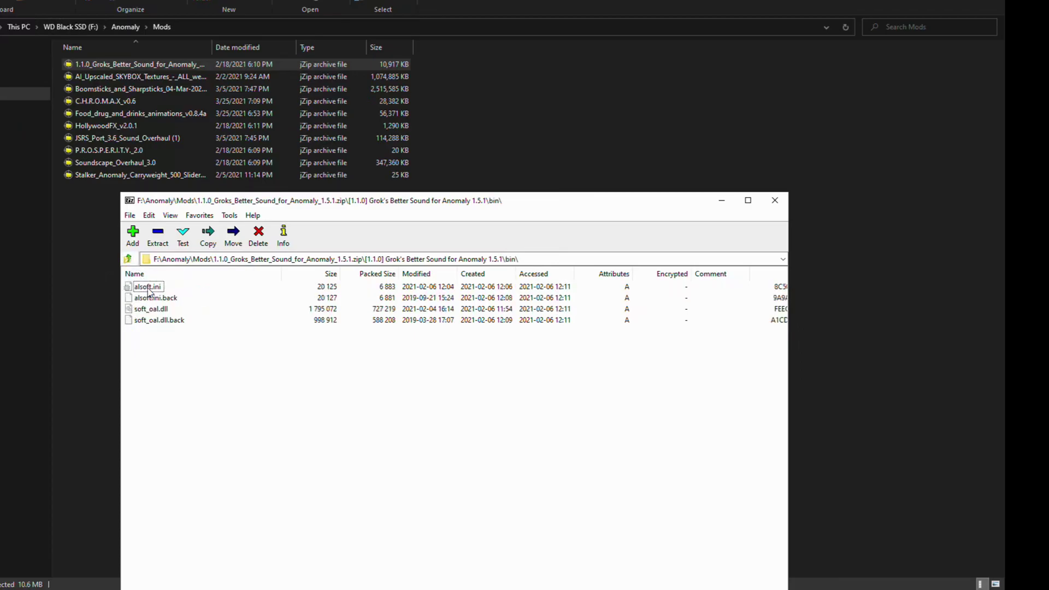
click(127, 259)
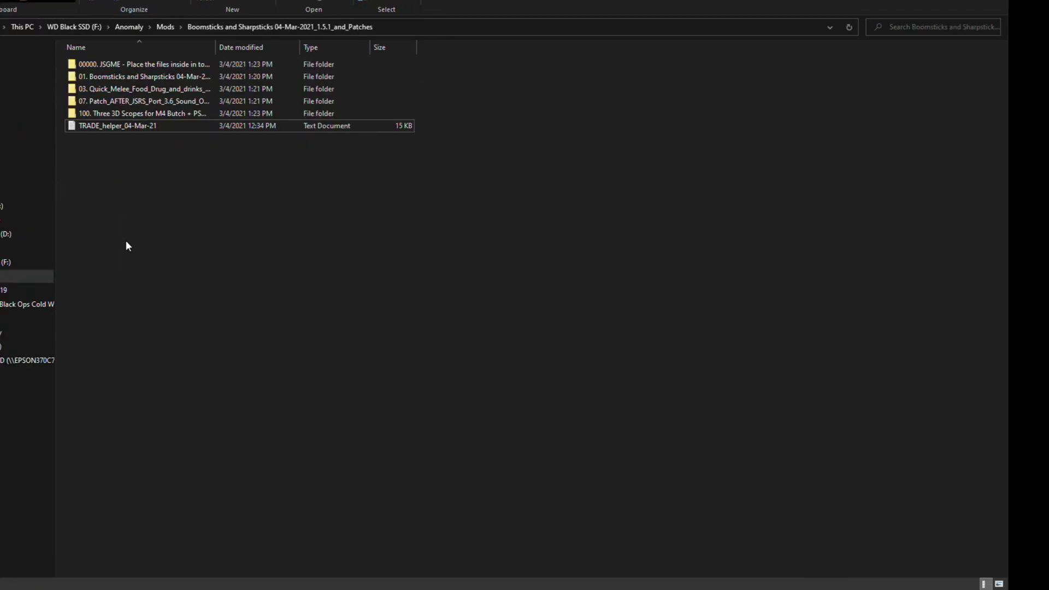
Step: Copy the 01. Boomsticks and Sharpsticks folder from the extracted Boomsticks and Sharpsticks 04-Mar-2021_1.5.1_and_Patches folder
double_click(128, 77)
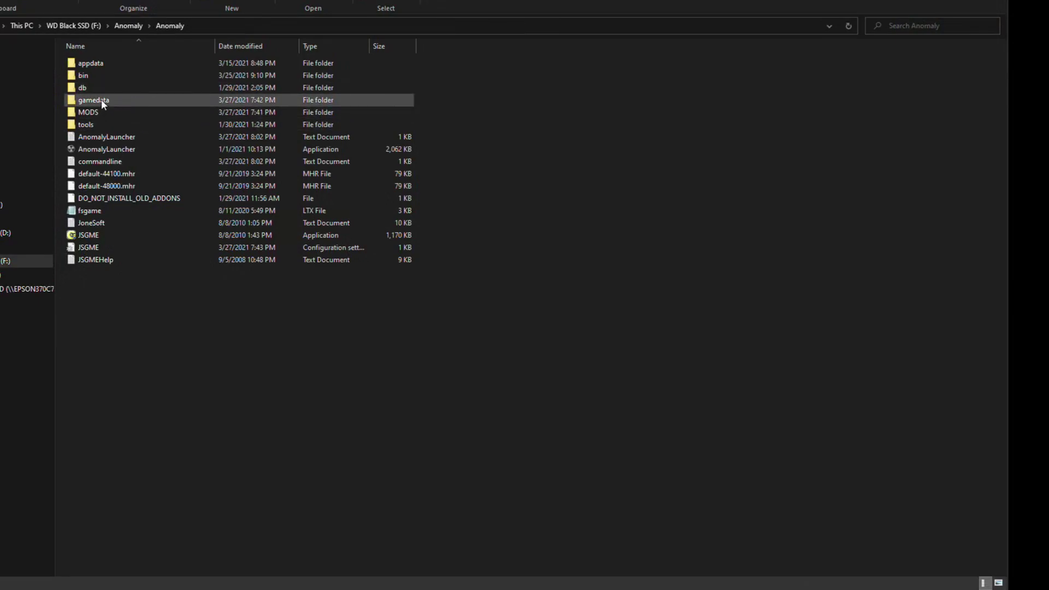
mouse_move(102, 102)
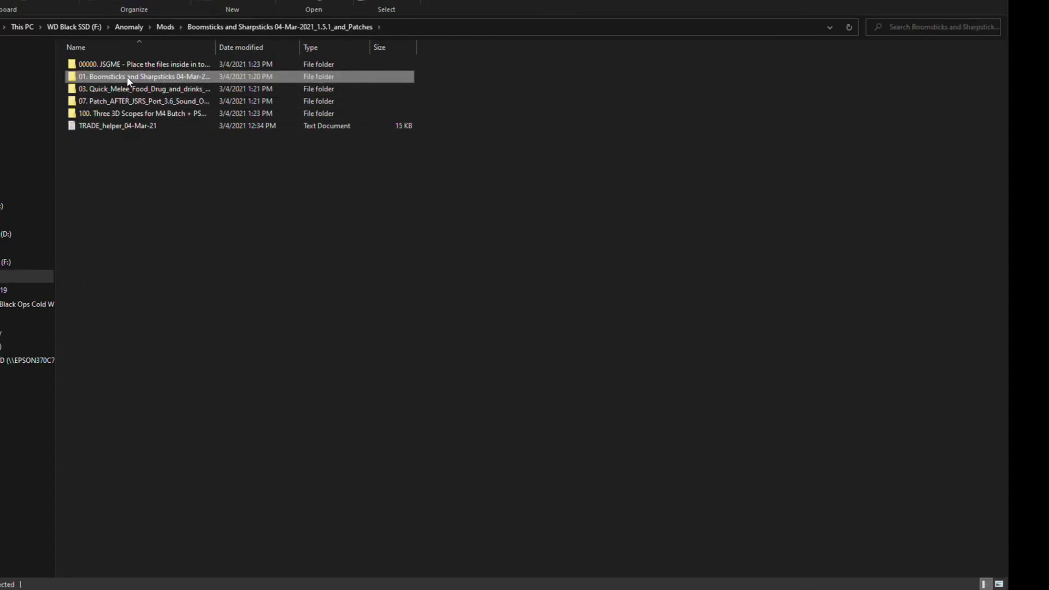
right_click(126, 77)
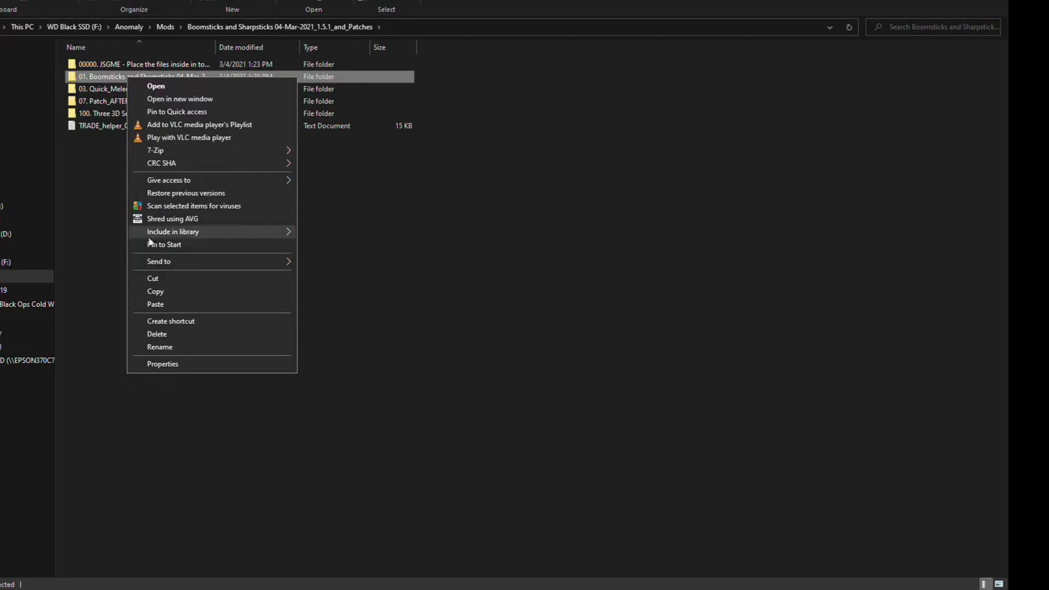
click(220, 293)
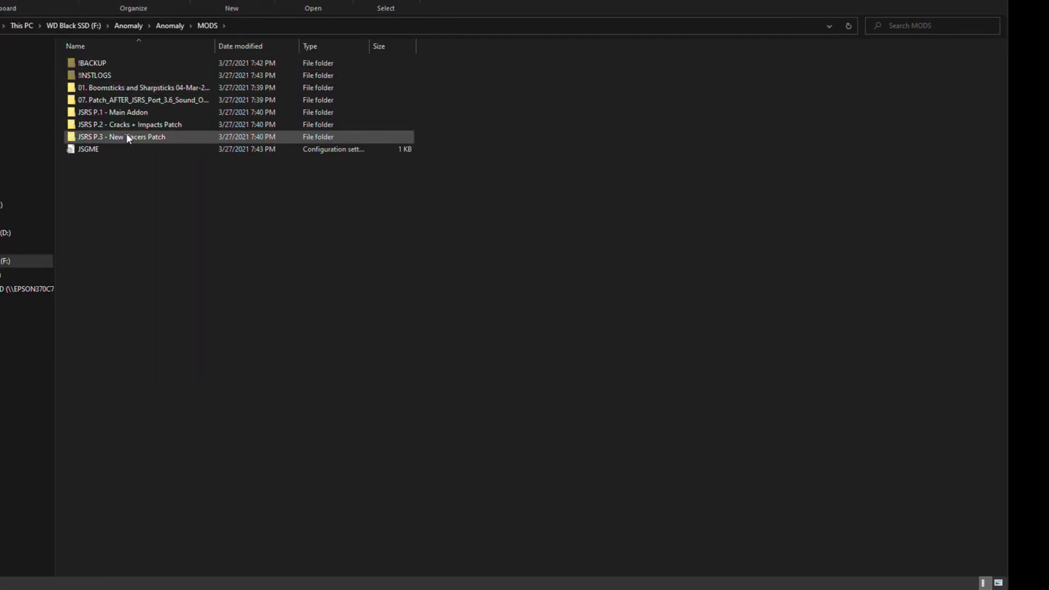
Step: Launch JSGME from the main Anomaly folder and activate the 01. Boomsticks and Sharpsticks mod
key(alt+Up)
double_click(123, 235)
click(330, 323)
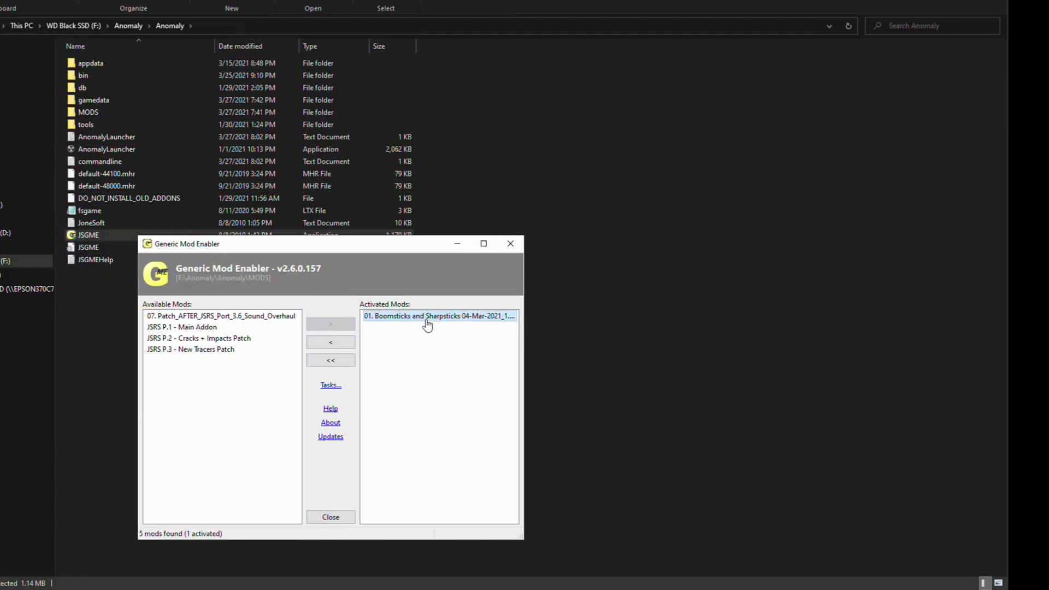
Step: Open the gamedata folder in the Anomaly installation to examine the installed mod files
click(91, 153)
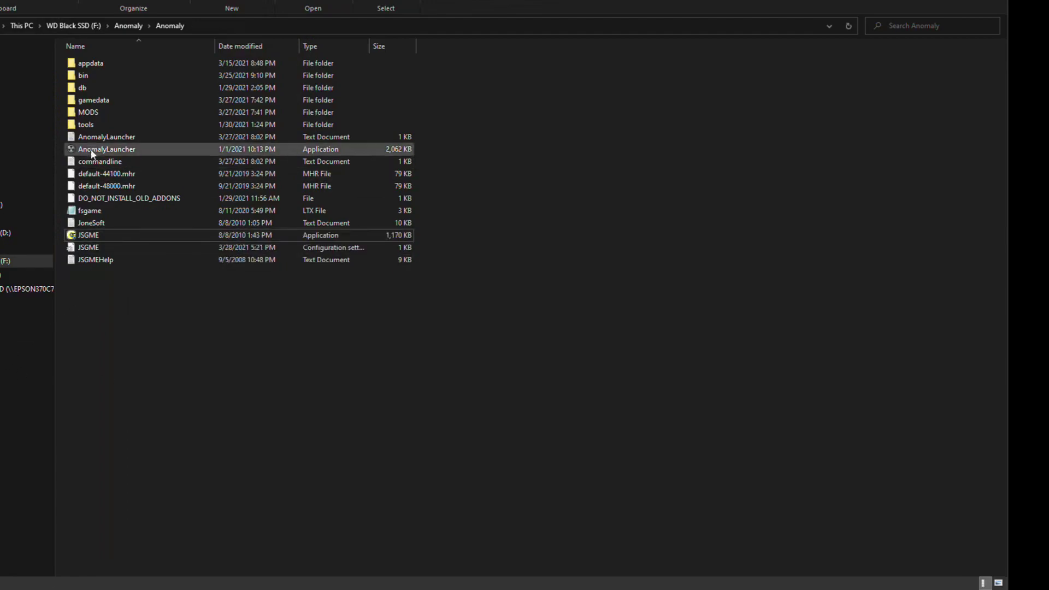
double_click(96, 100)
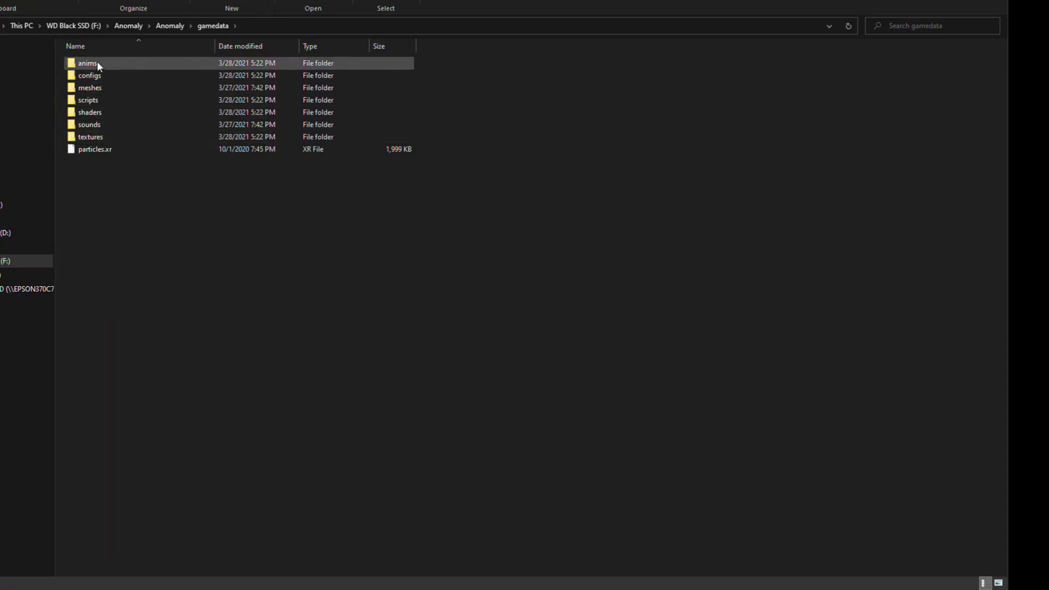
Step: Look through the MODS and gamedata folders in the main Anomaly folder
key(alt+Left)
click(97, 236)
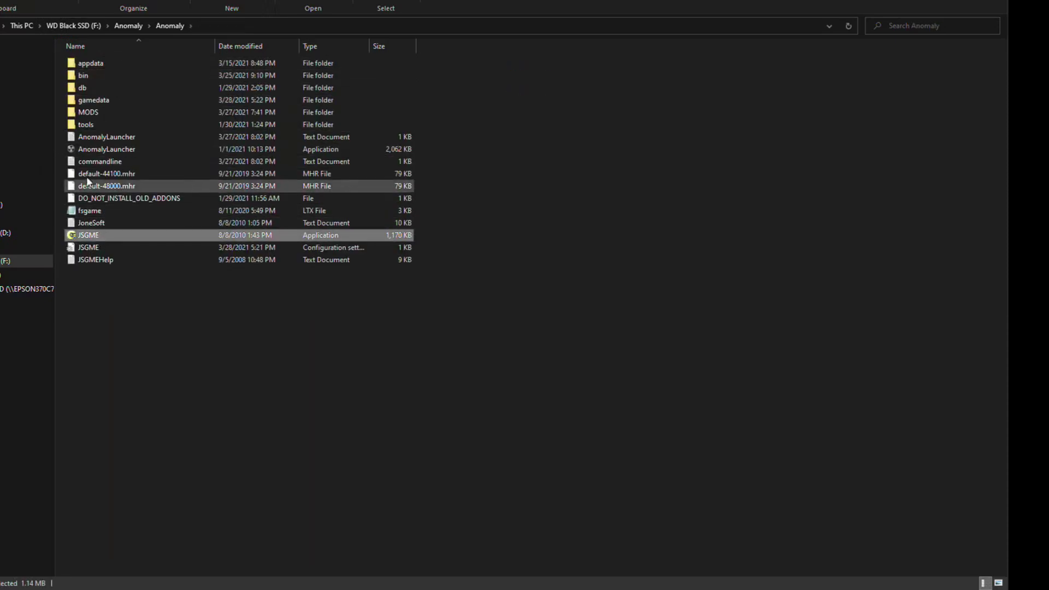
double_click(87, 112)
key(alt+Left)
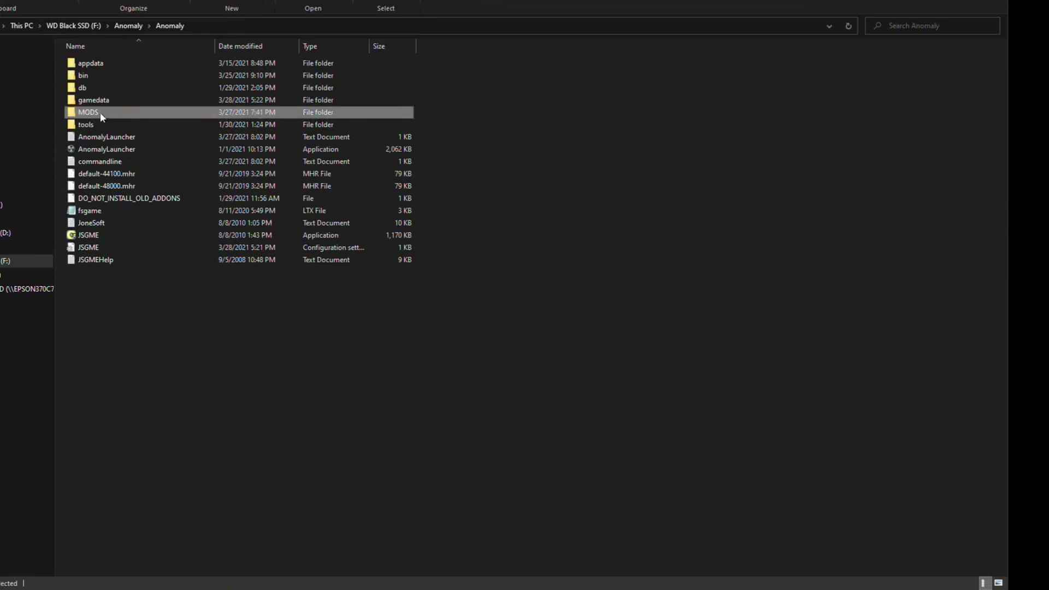
double_click(94, 101)
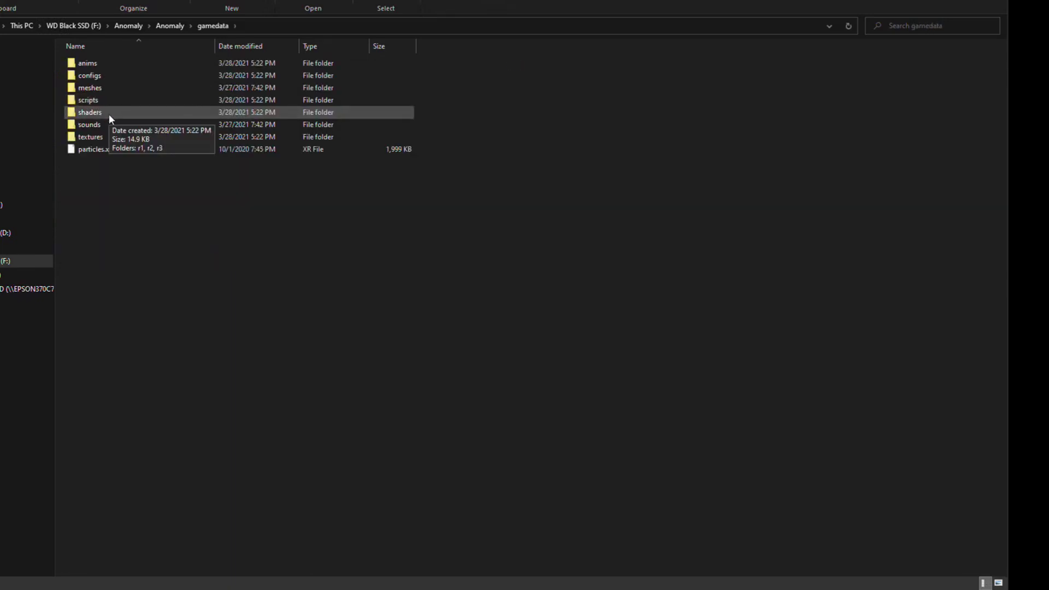
key(alt+Left)
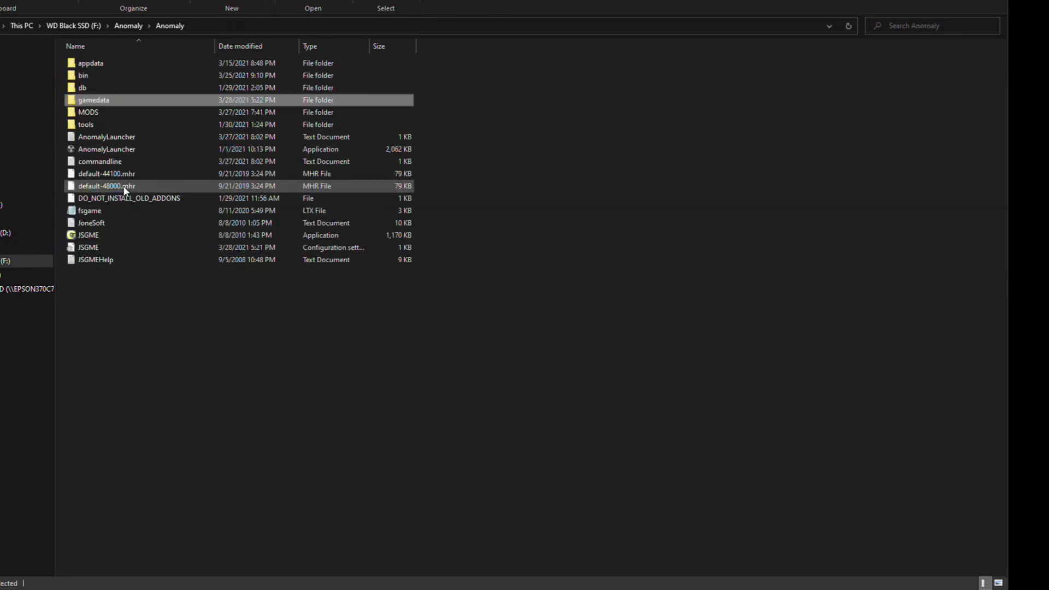
Step: Launch JSGME and activate JSRS P.3 - New Tracers Patch and 07. Patch_AFTER_JSRS_Port_3.6_Sound_Overhaul, accepting the overwrite warnings
double_click(116, 235)
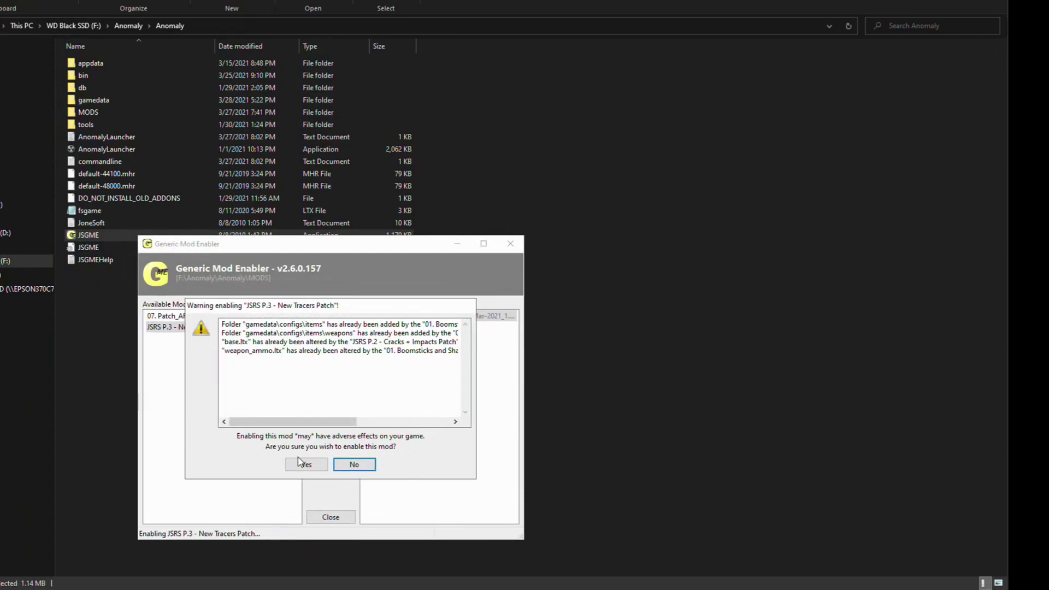
drag(345, 305, 362, 370)
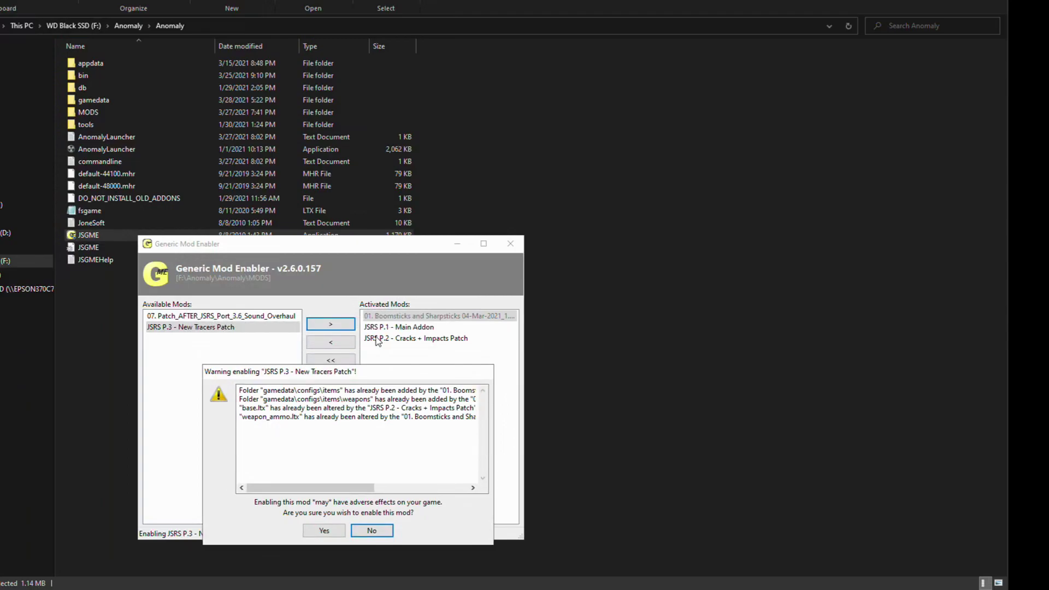
click(324, 531)
click(247, 317)
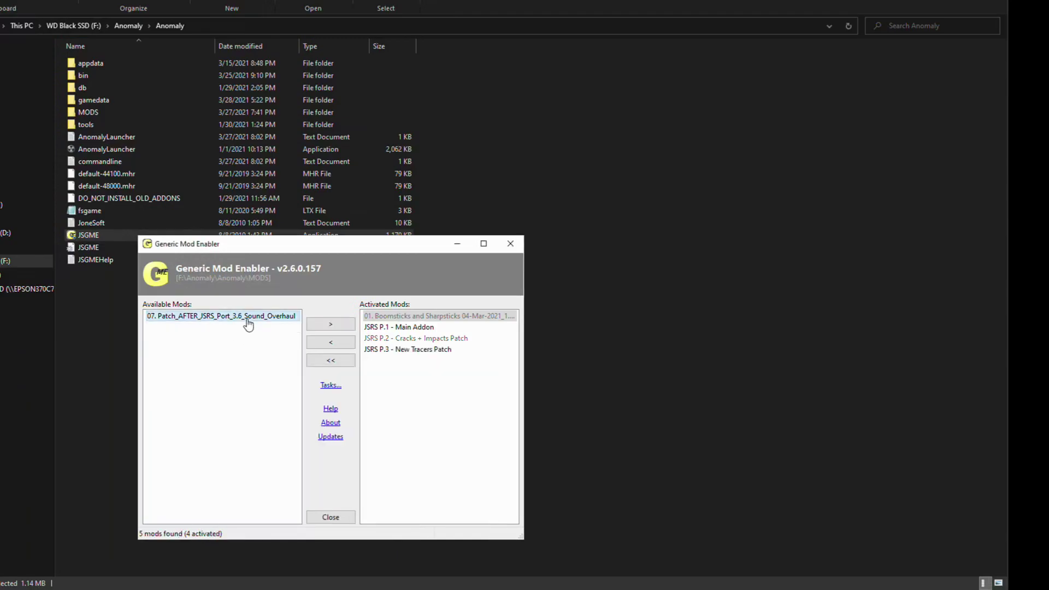
click(329, 324)
click(306, 465)
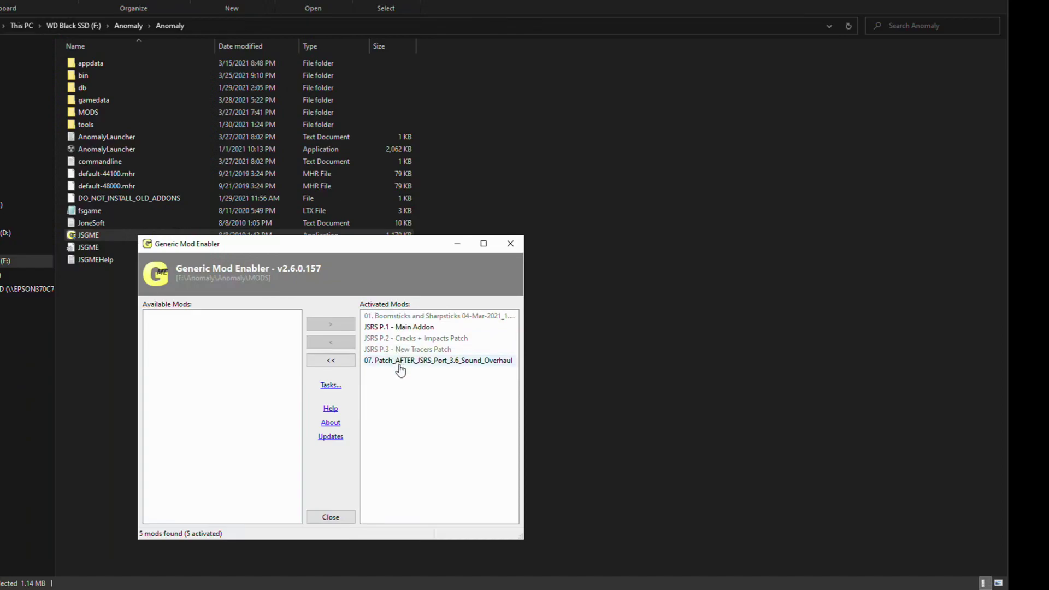
Step: Review the load order of the activated Boomsticks and Sharpsticks, JSRS and 07. Patch_AFTER_JSRS mods
click(405, 319)
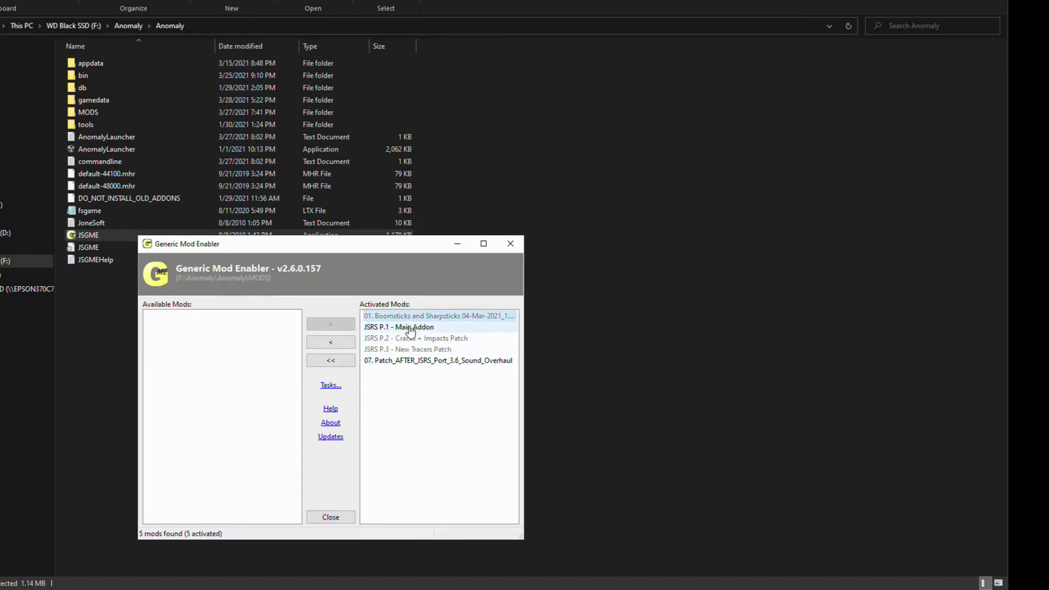
click(412, 349)
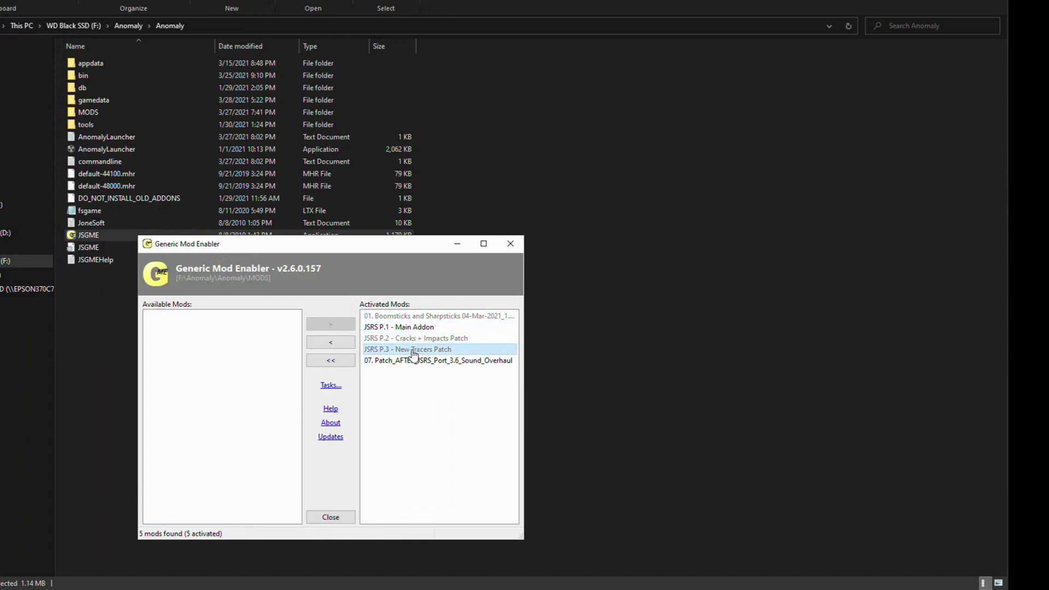
click(414, 363)
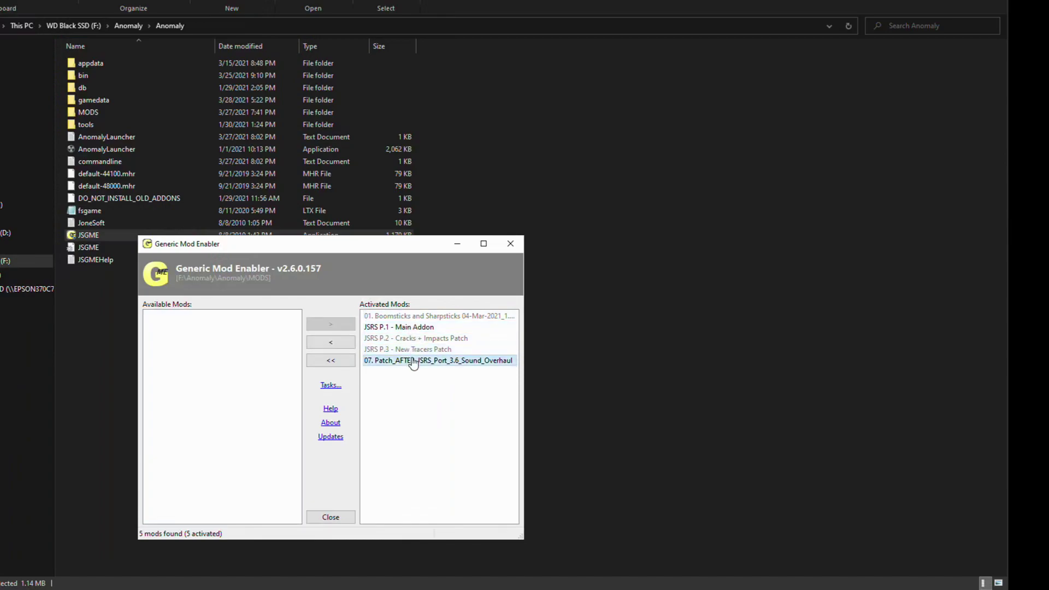
click(404, 317)
click(397, 328)
click(403, 338)
click(403, 350)
click(405, 361)
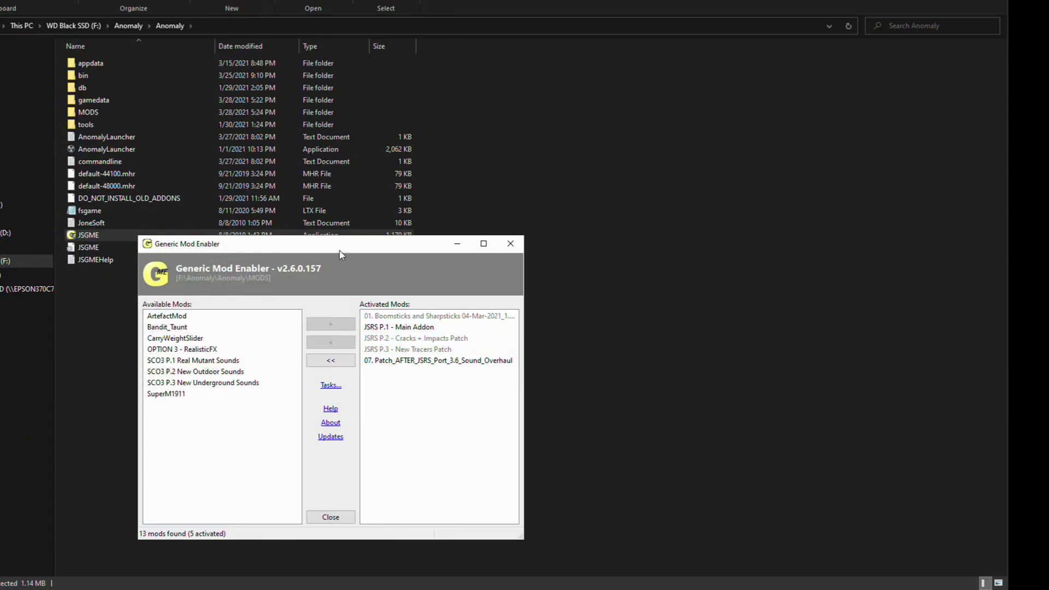
Step: Activate SCO3 P.1 Real Mutant Sounds and check ArtefactMod and SuperM1911 among the activated mods
click(213, 362)
click(320, 326)
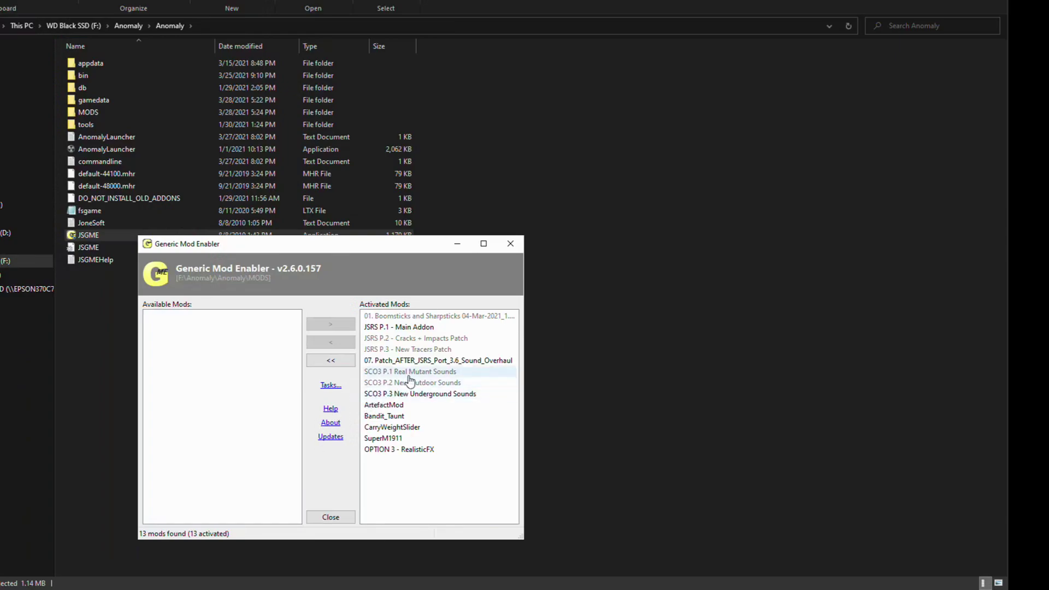
click(407, 404)
click(406, 437)
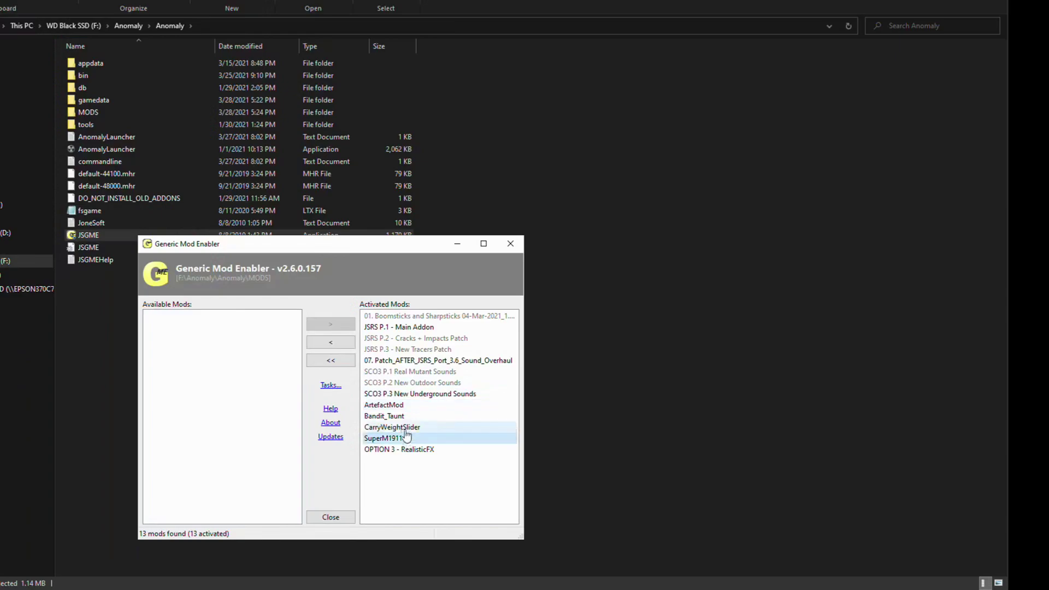
Step: Deactivate OPTION 3 - RealisticFX and activate it again, accepting the overwrite warning
click(402, 449)
click(331, 344)
click(207, 316)
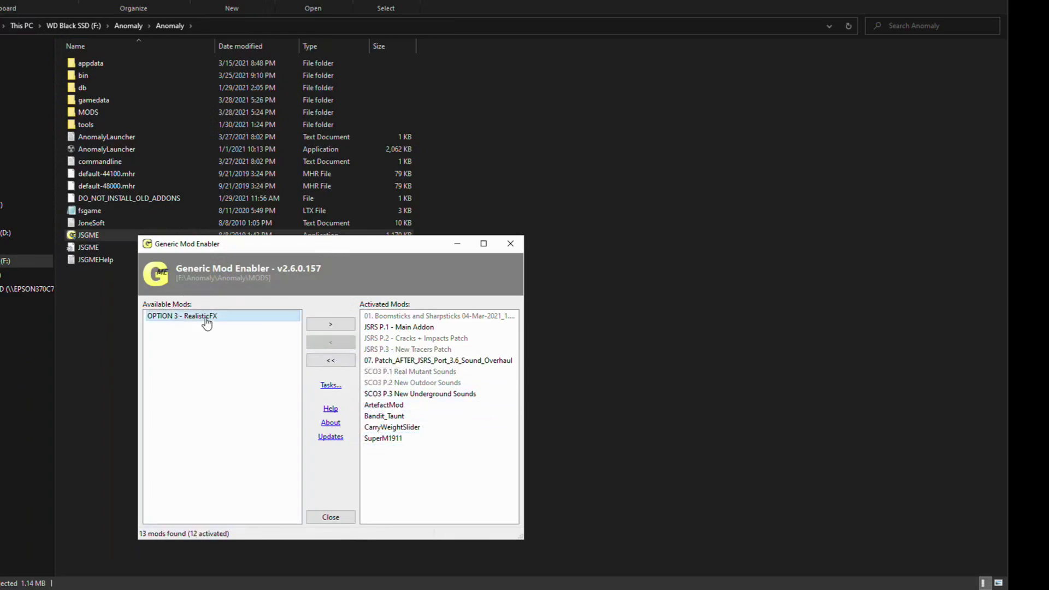
click(327, 325)
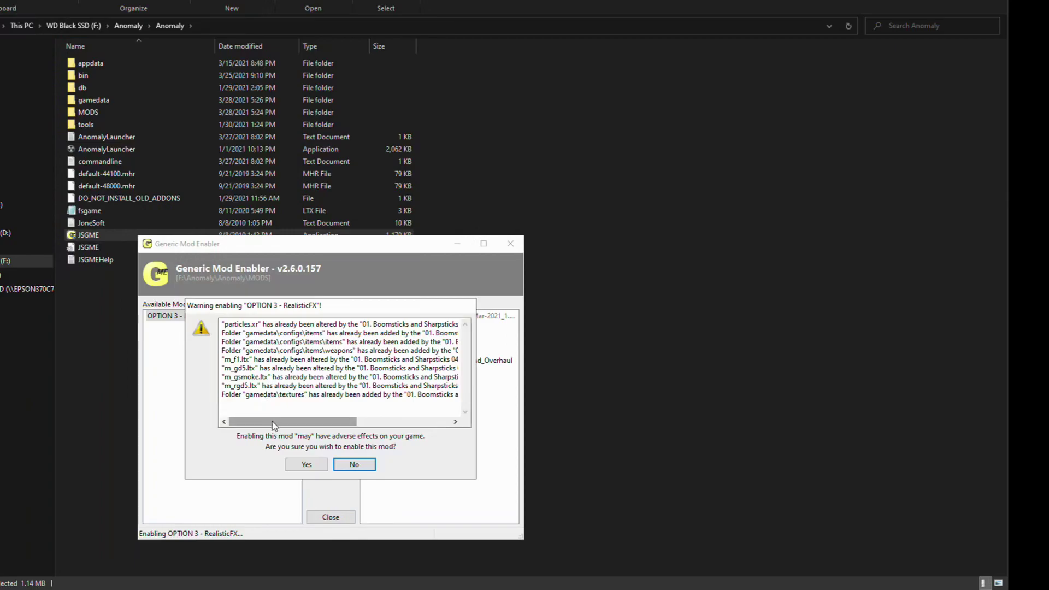
drag(274, 427, 266, 428)
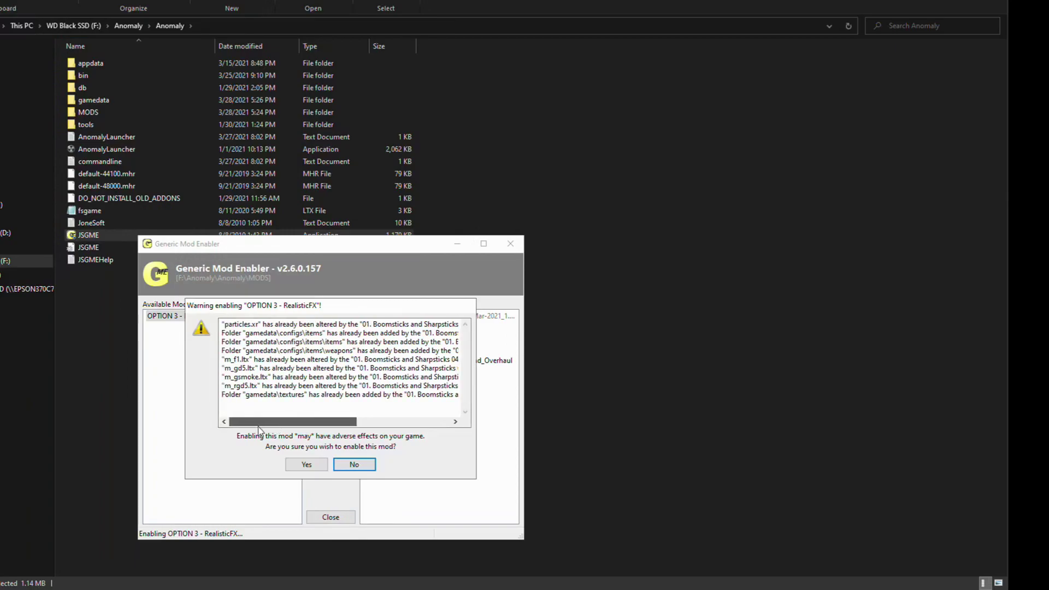
click(306, 465)
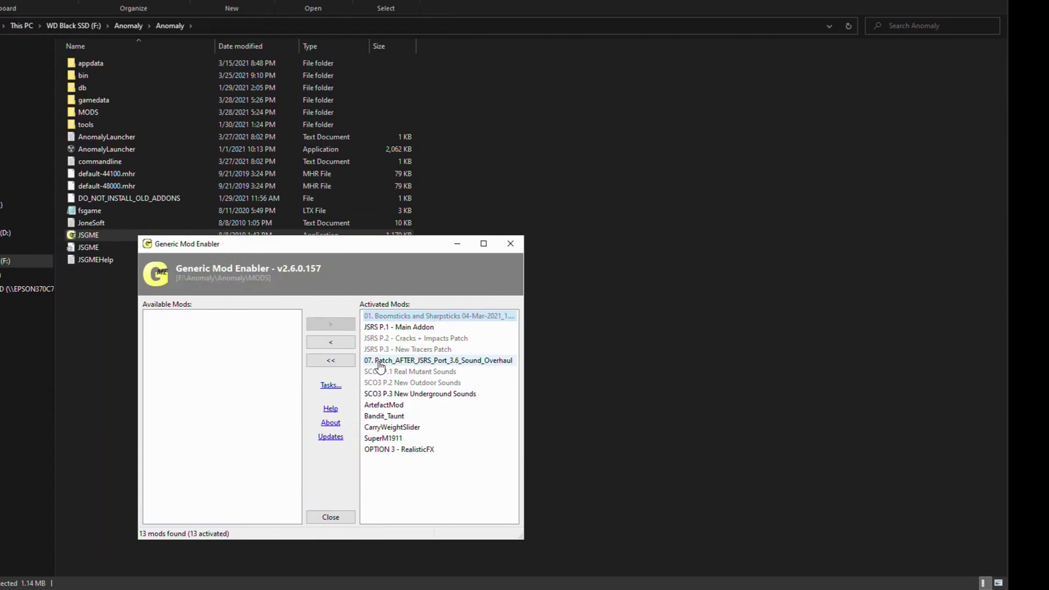
Step: Check the order of CarryWeightSlider, Bandit_Taunt and SuperM1911 in the activated mods list
click(407, 426)
click(407, 417)
click(414, 439)
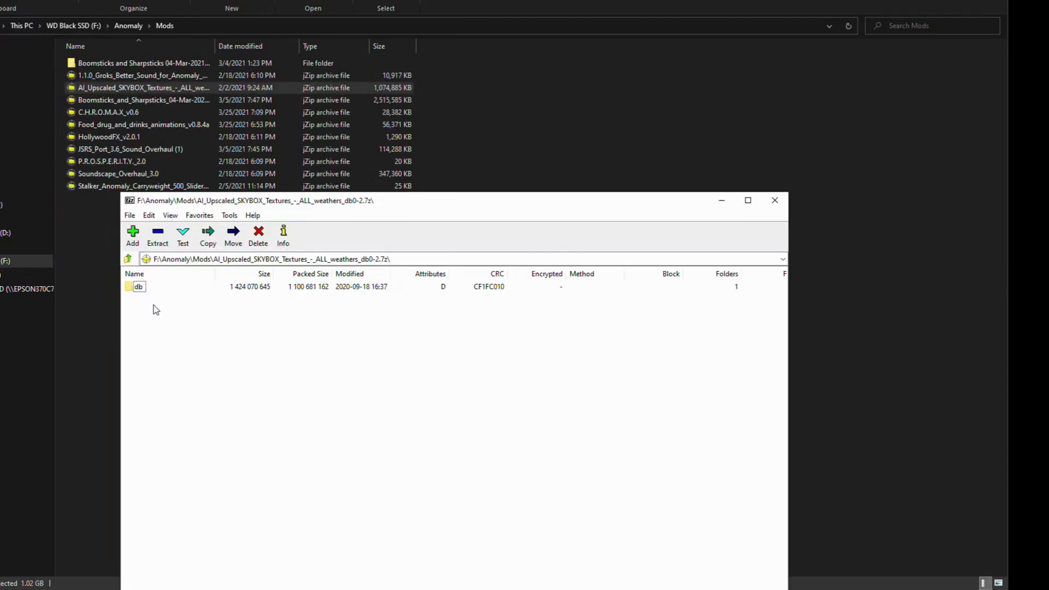
Step: Extract the db folder from the AI_Upscaled_SKYBOX_Textures archive into F:\Anomaly\Anomaly\db\
double_click(138, 286)
key(BackSpace)
right_click(140, 289)
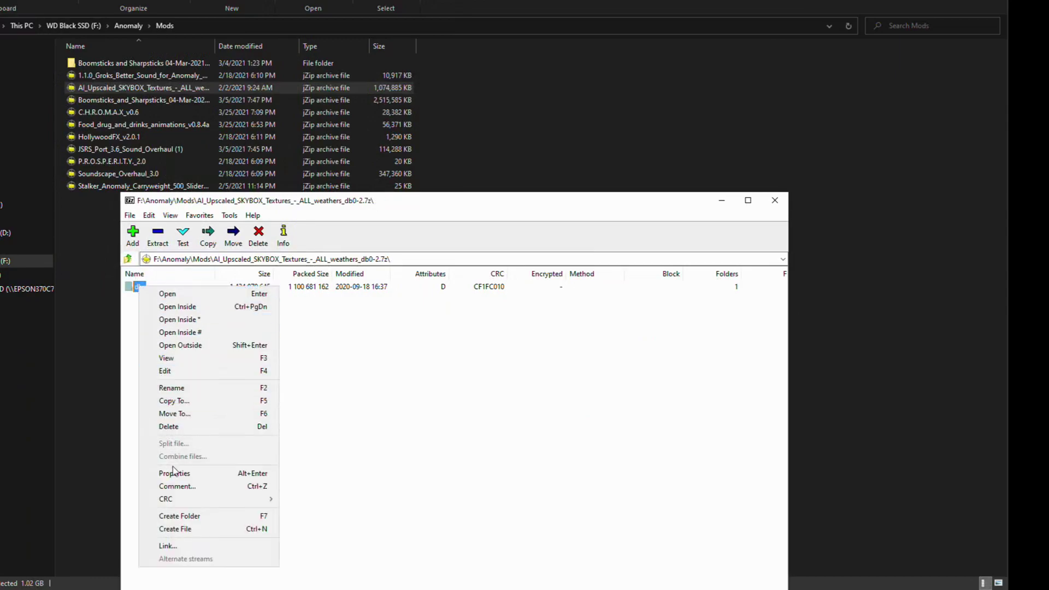
click(340, 381)
click(139, 287)
right_click(139, 289)
click(158, 241)
click(801, 252)
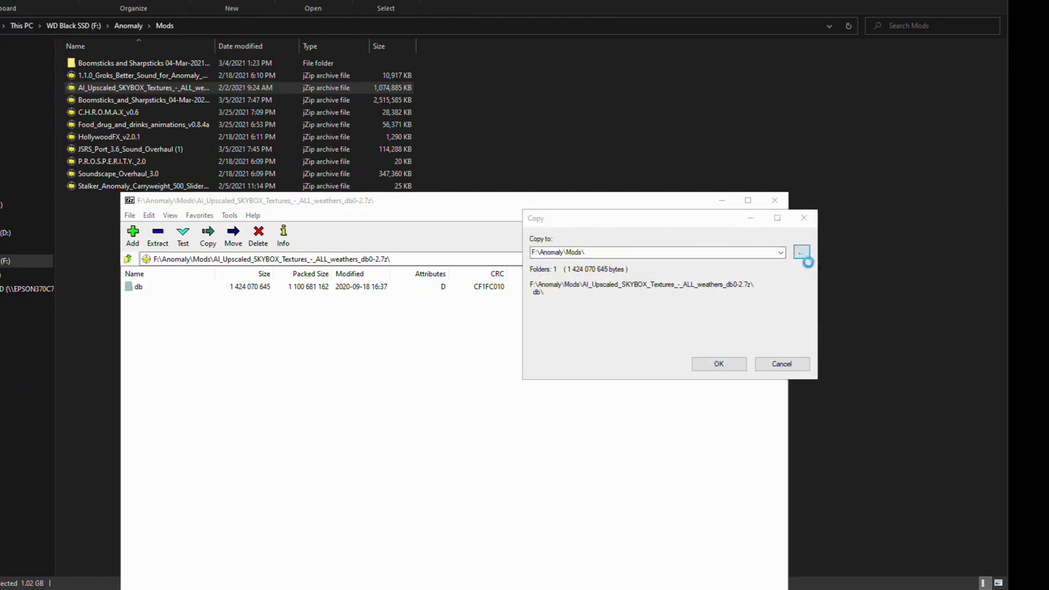
click(624, 329)
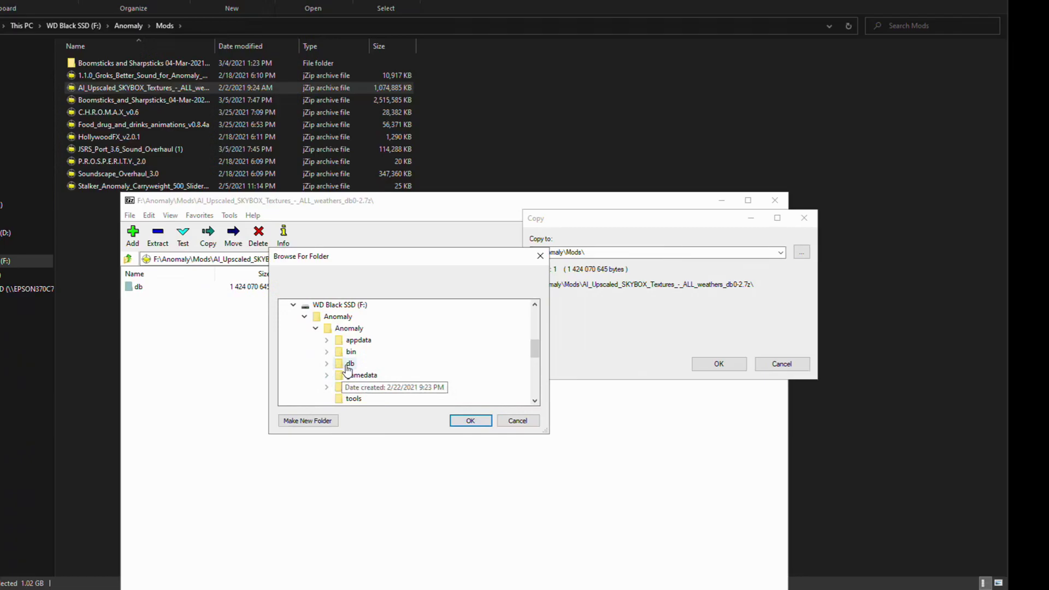
click(349, 364)
click(470, 422)
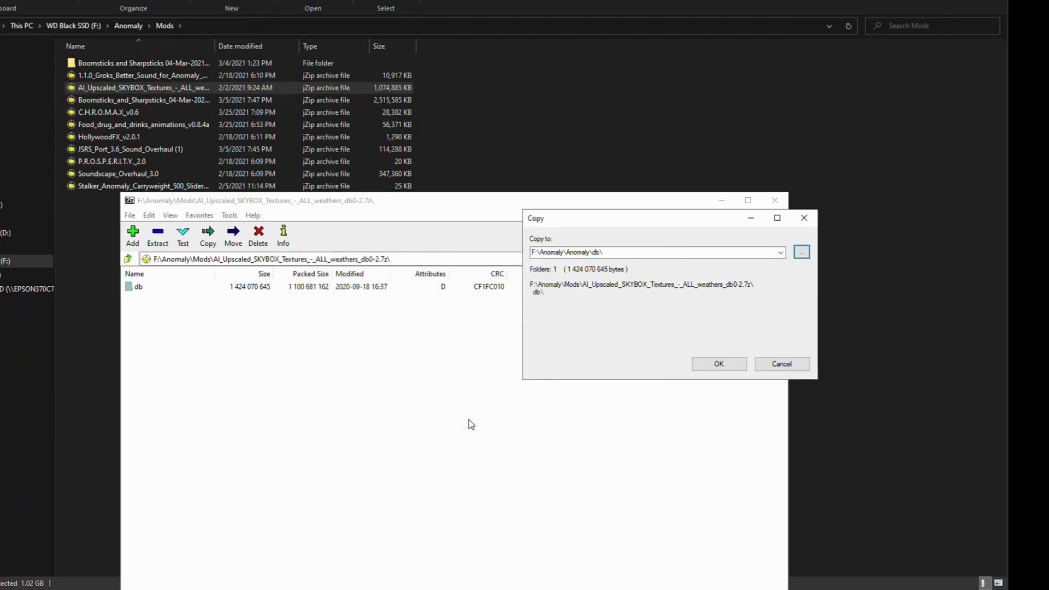
click(719, 364)
drag(584, 195, 365, 255)
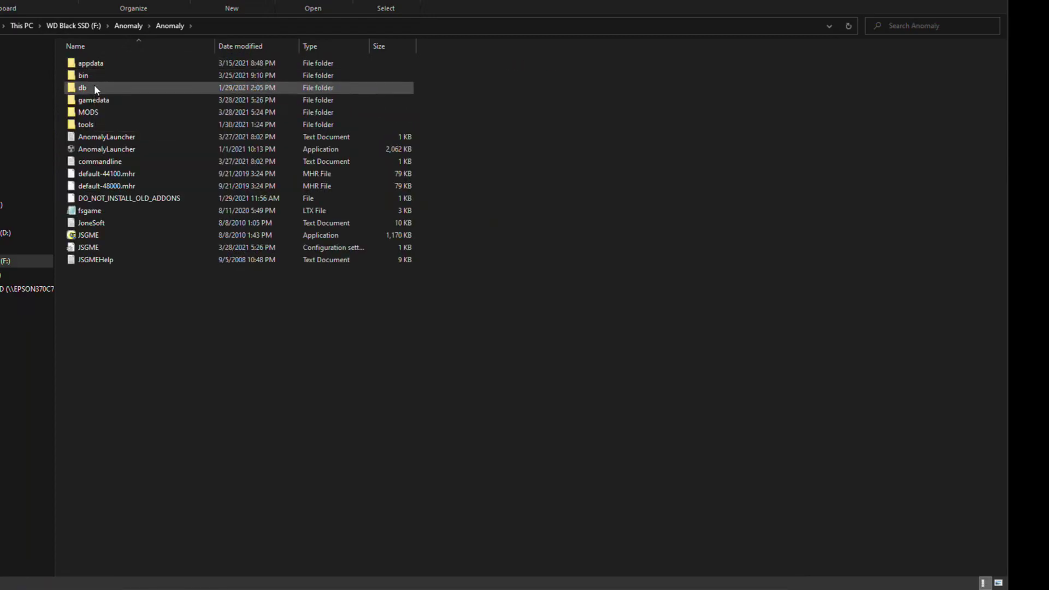
Step: Compare the game's db folder with the skybox archive's db\mods contents, and open the game's db\mods folder
double_click(94, 88)
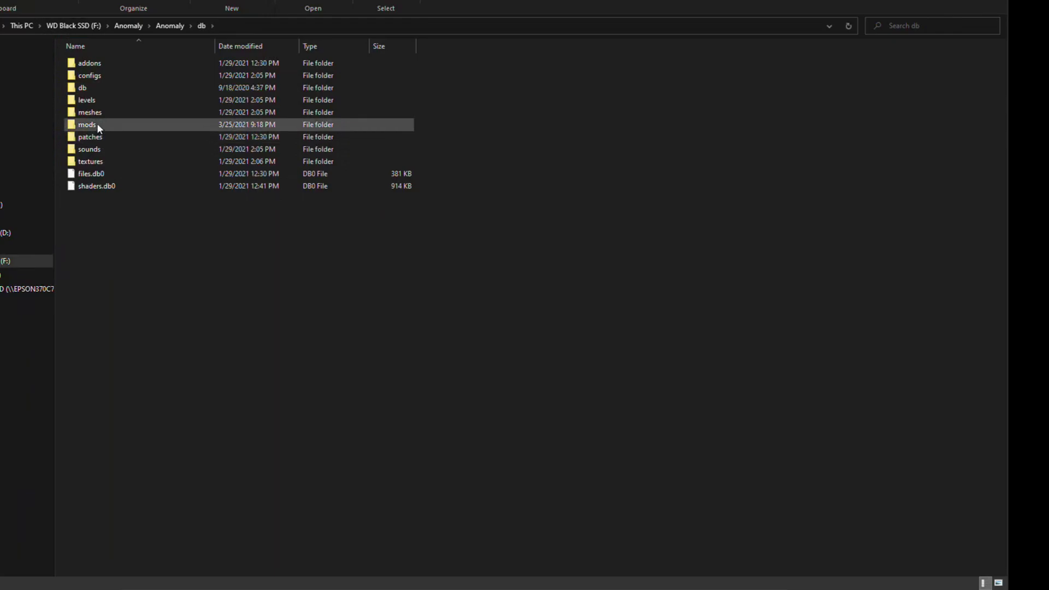
key(alt+Tab)
double_click(135, 287)
double_click(136, 288)
click(161, 288)
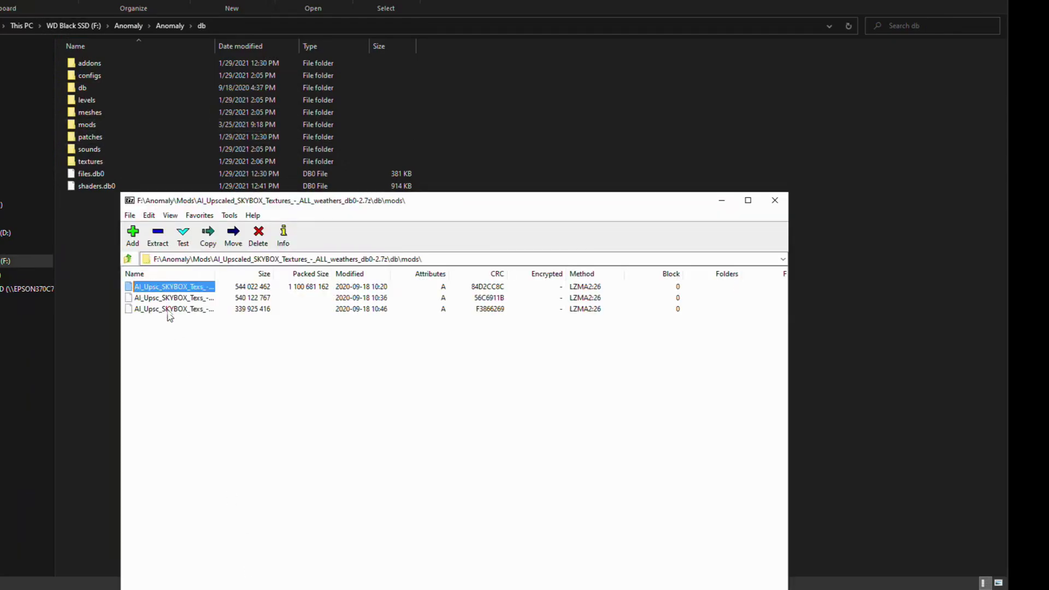
click(101, 221)
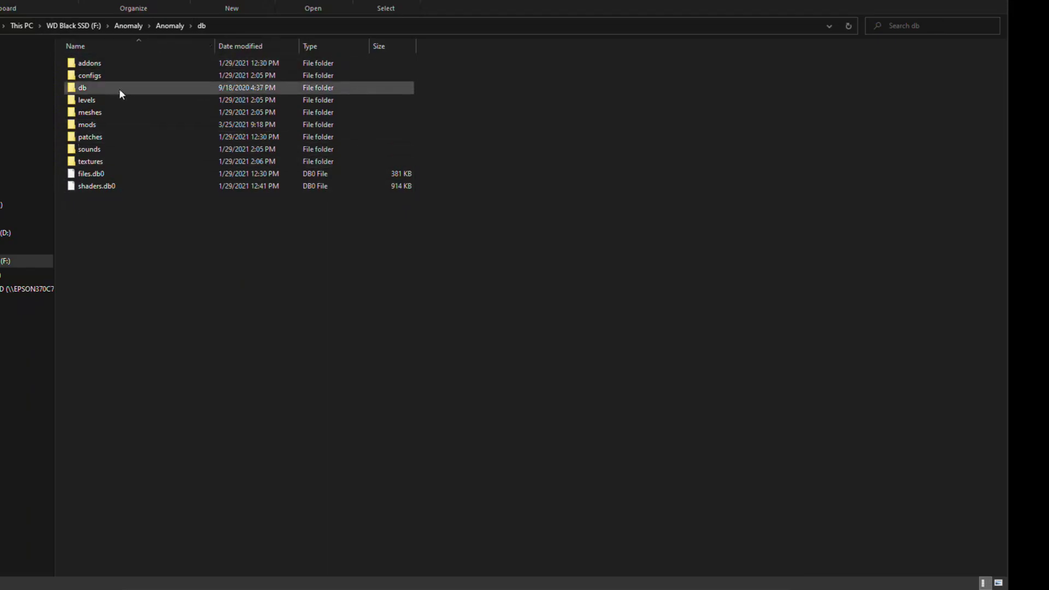
double_click(99, 126)
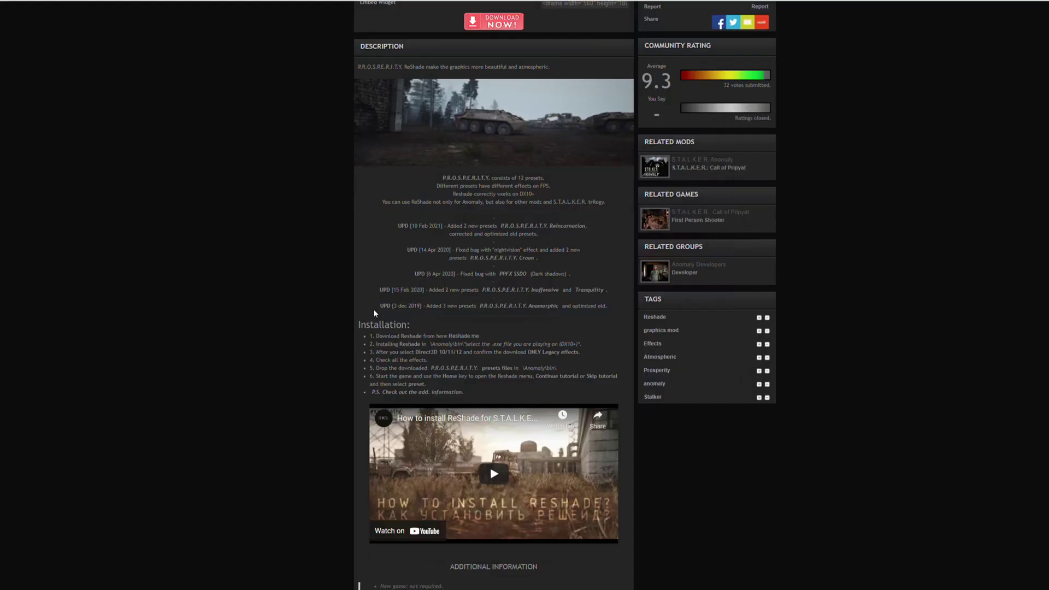
Step: Open the Reshade.me link from the P.R.O.S.P.E.R.I.T.Y. installation instructions in a new tab and download ReShade 4.9.1
right_click(456, 338)
click(465, 344)
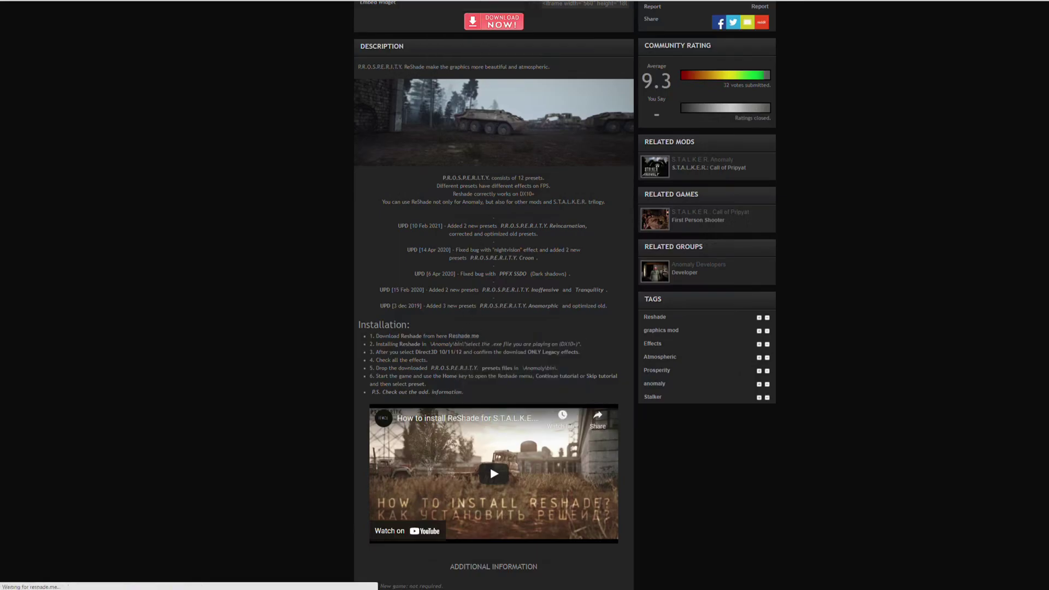
click(465, 1)
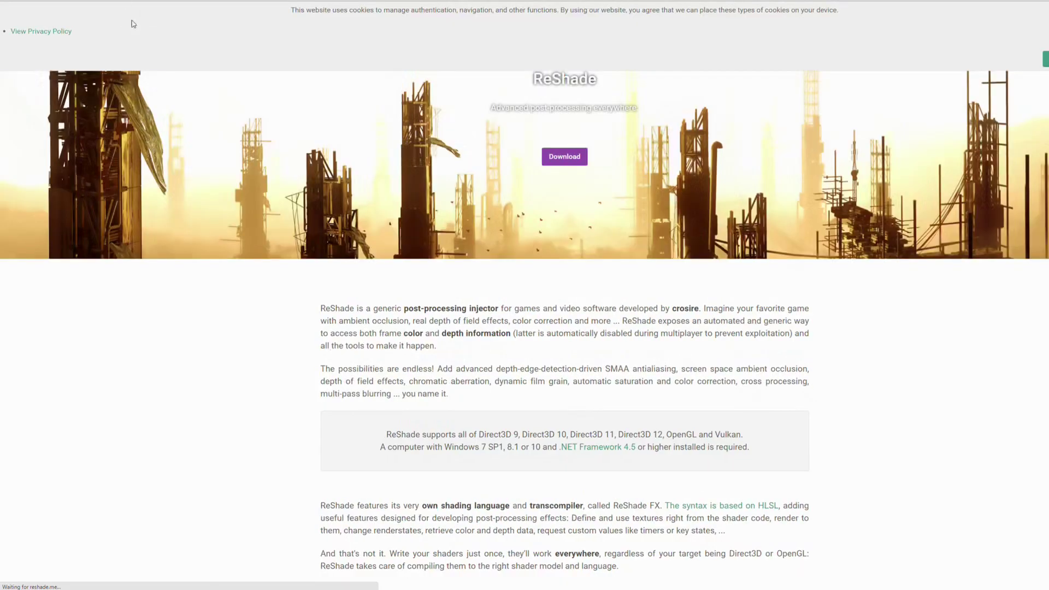
scroll(599, 344, down, 7)
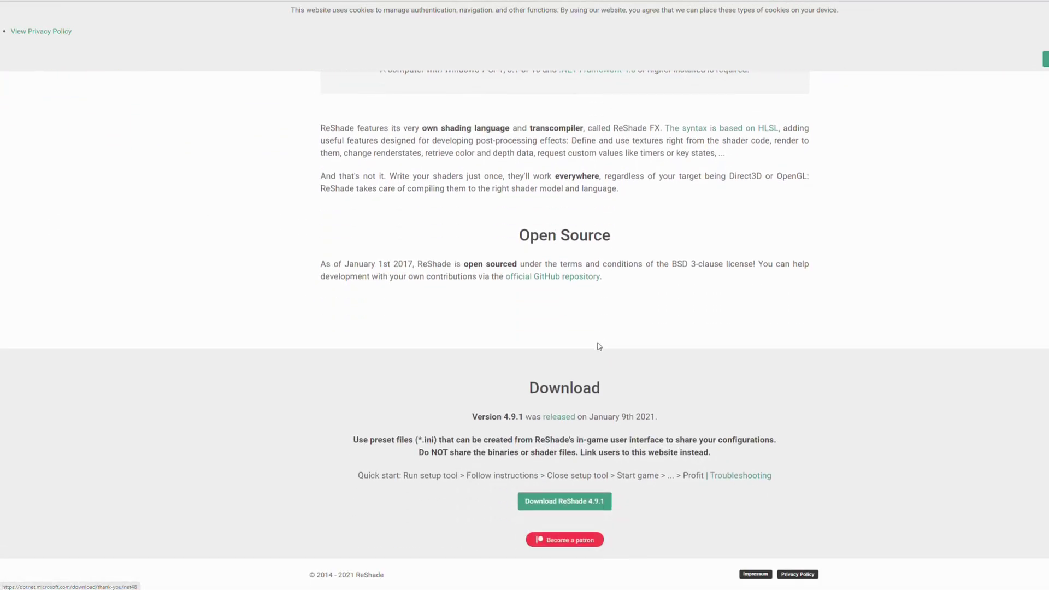
click(572, 512)
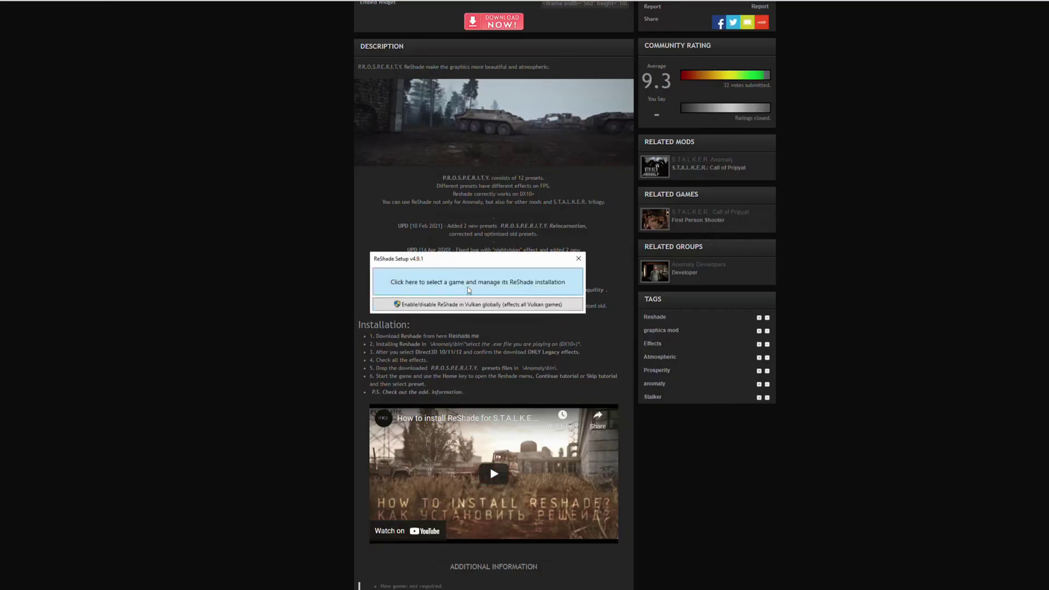
Step: Start managing a game's installation in ReShade Setup and browse to the bin folder in F:\Anomaly\Anomaly
drag(462, 258, 239, 230)
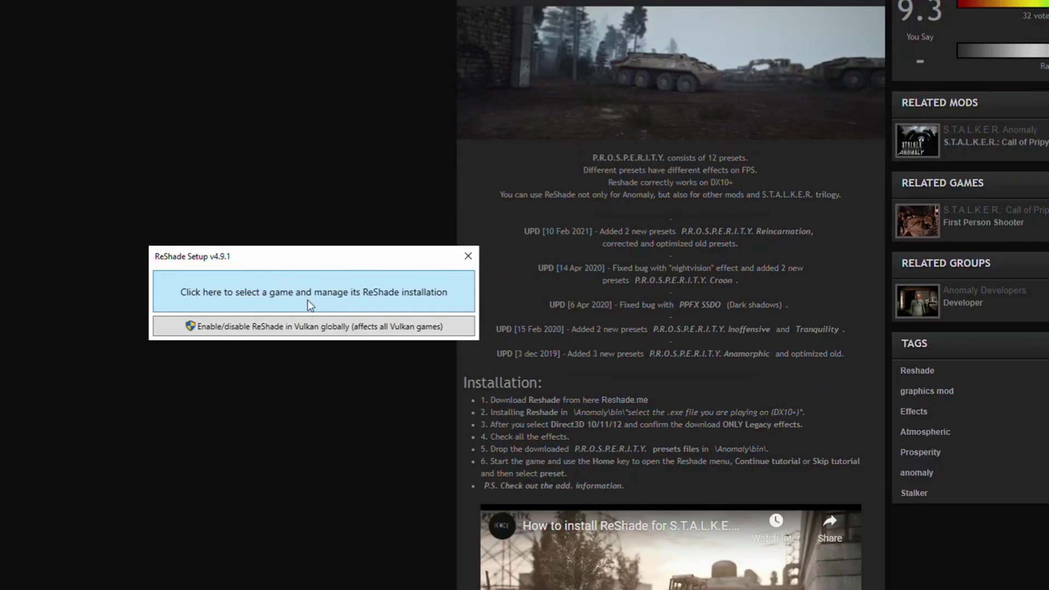
click(307, 300)
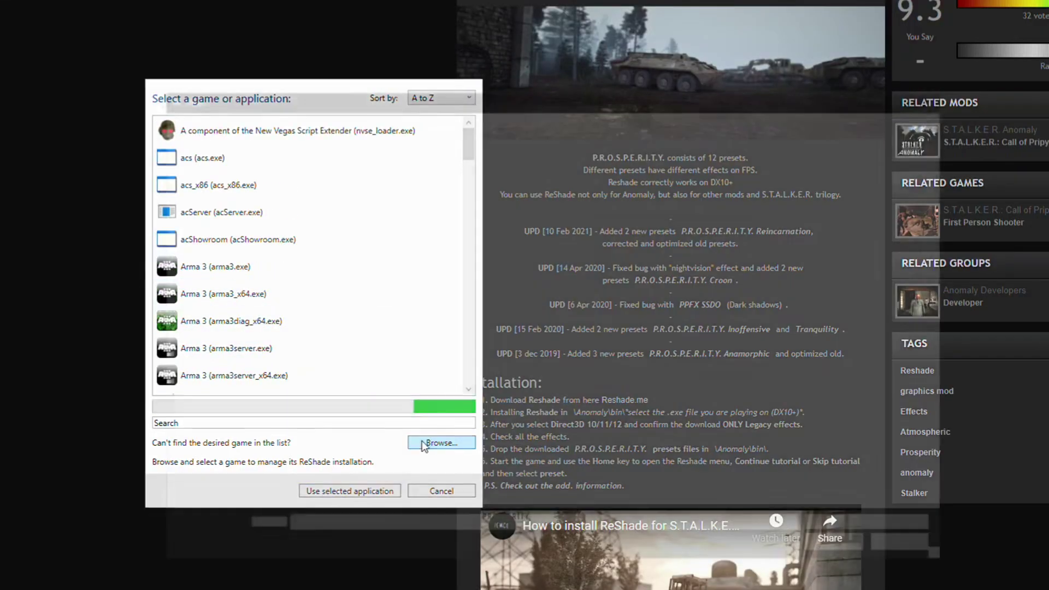
click(431, 443)
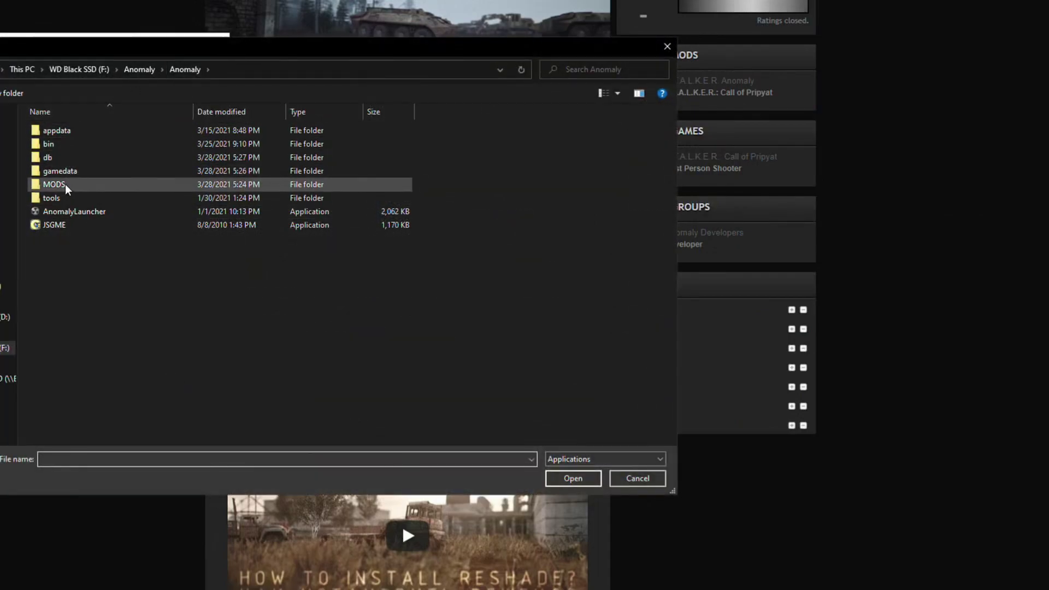
double_click(61, 147)
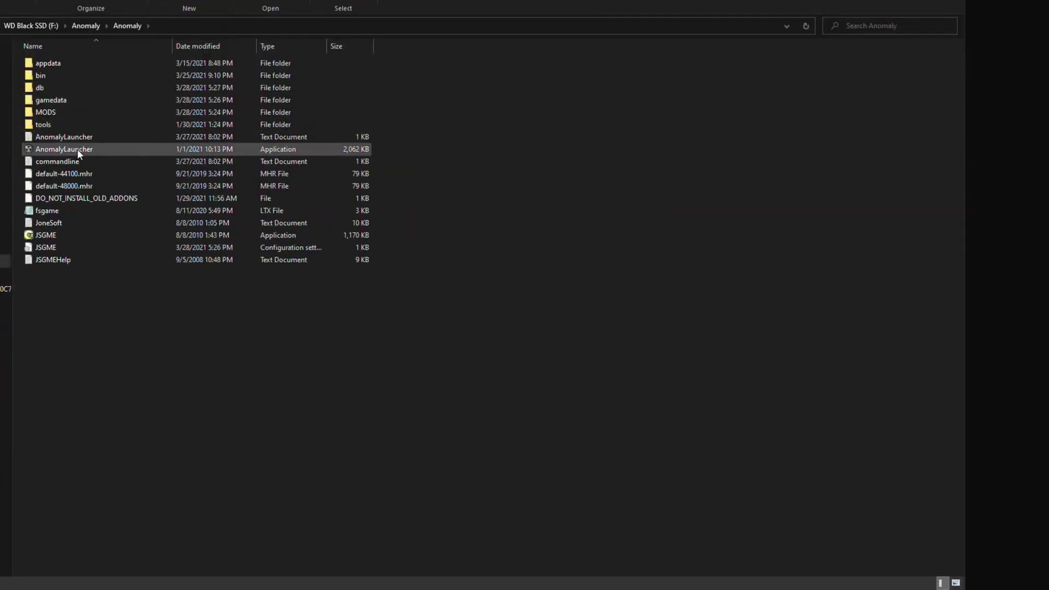
Step: Open AnomalyLauncher from F:\Anomaly\Anomaly and check which DirectX renderer is selected
click(80, 151)
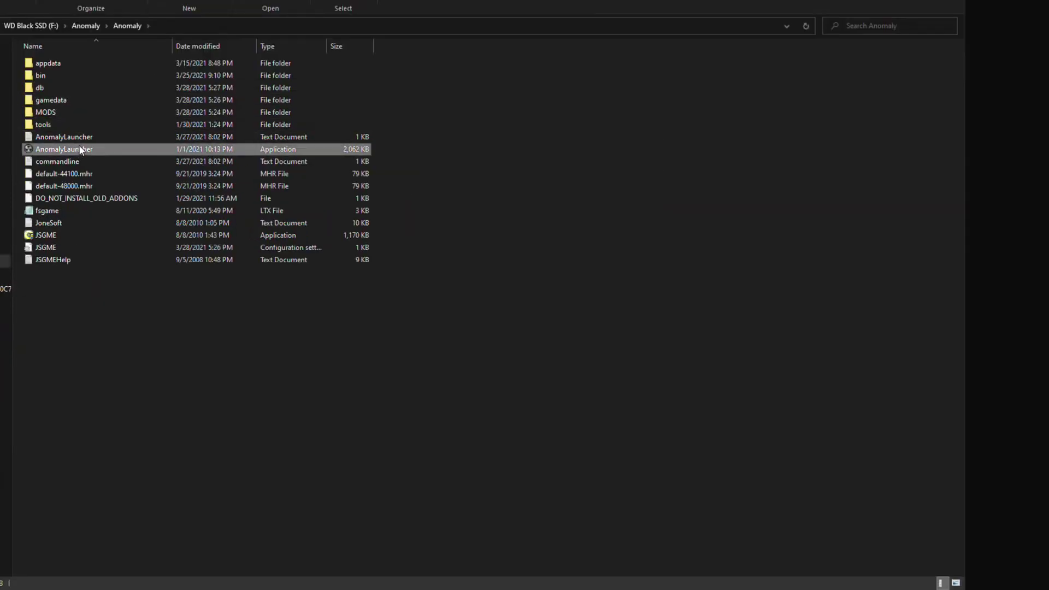
double_click(80, 149)
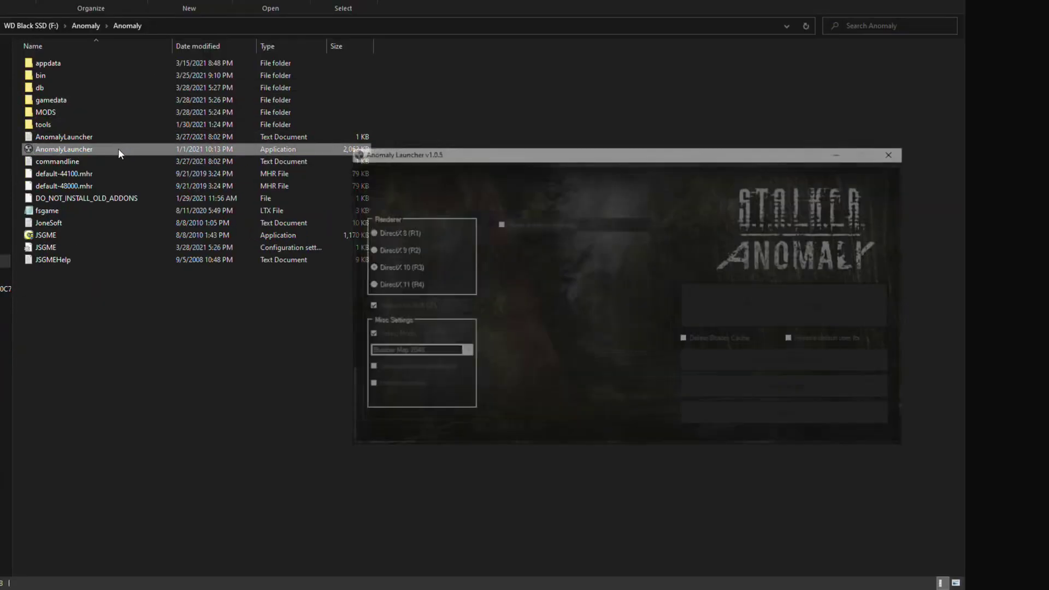
drag(436, 153, 159, 257)
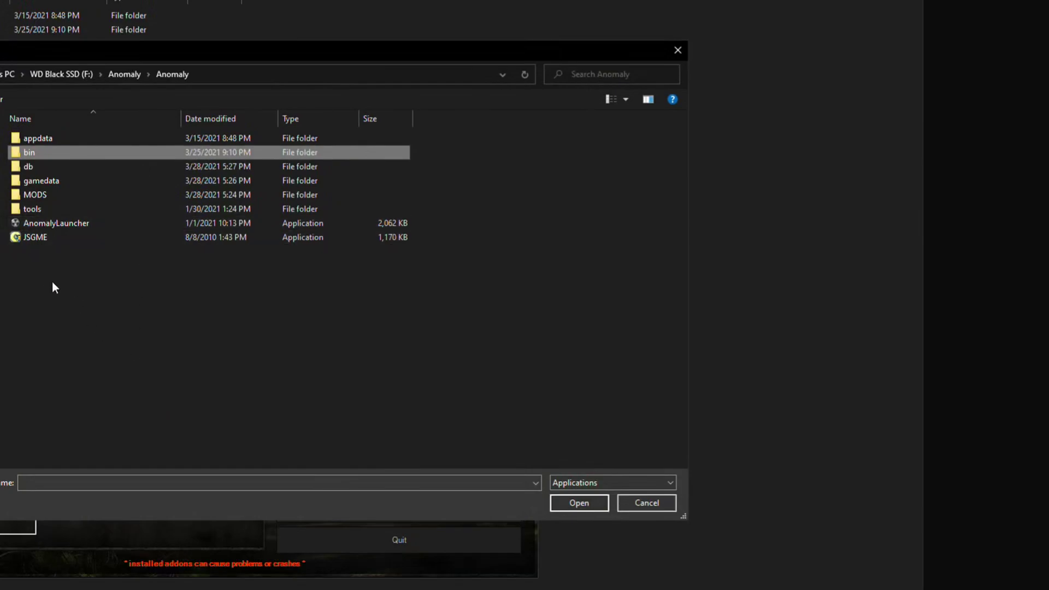
Step: Choose AnomalyDX10AVX in the bin folder as the ReShade target and update its existing installation
double_click(39, 153)
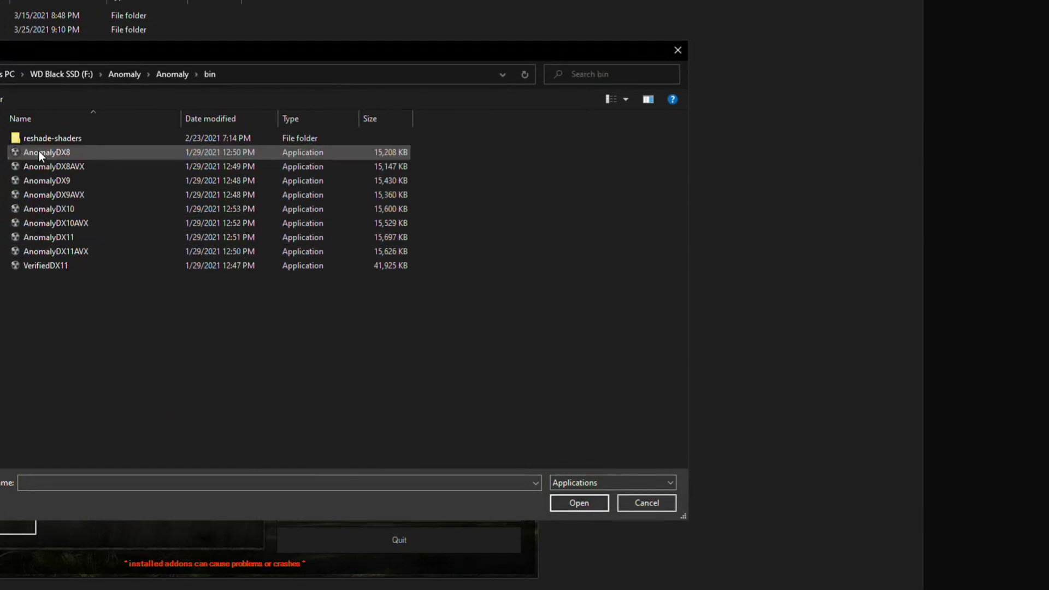
click(75, 227)
click(584, 503)
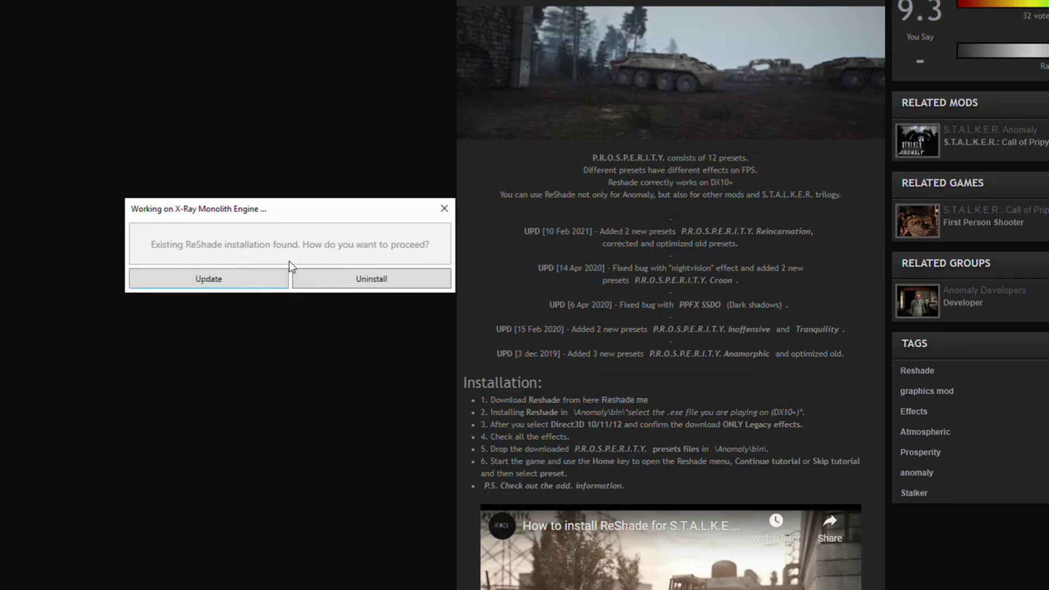
click(264, 283)
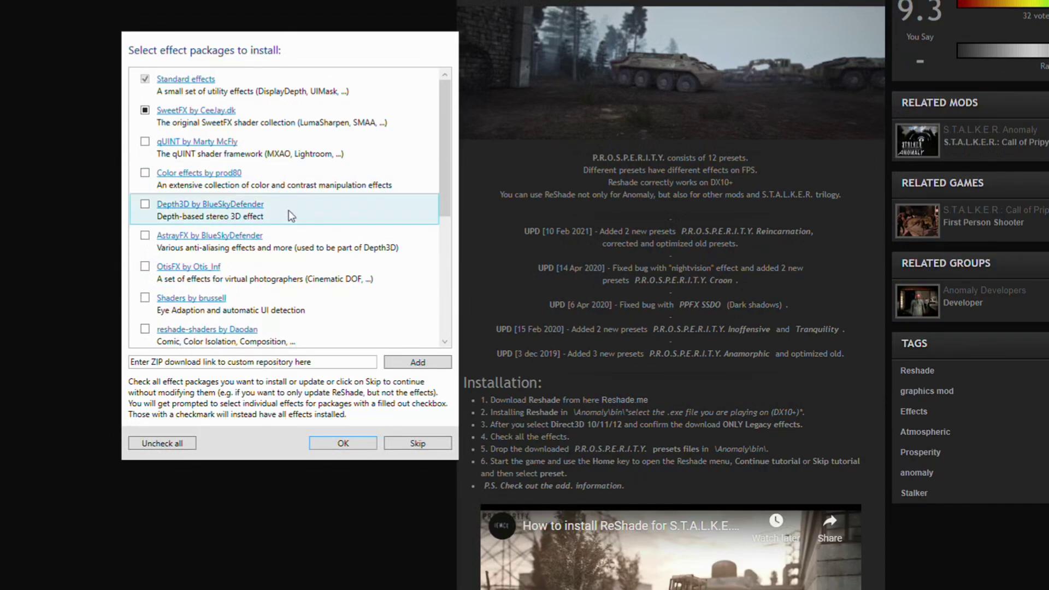
Step: Deselect the SweetFX effect package in the list of packages to install
scroll(284, 183, down, 3)
scroll(284, 185, up, 5)
click(145, 110)
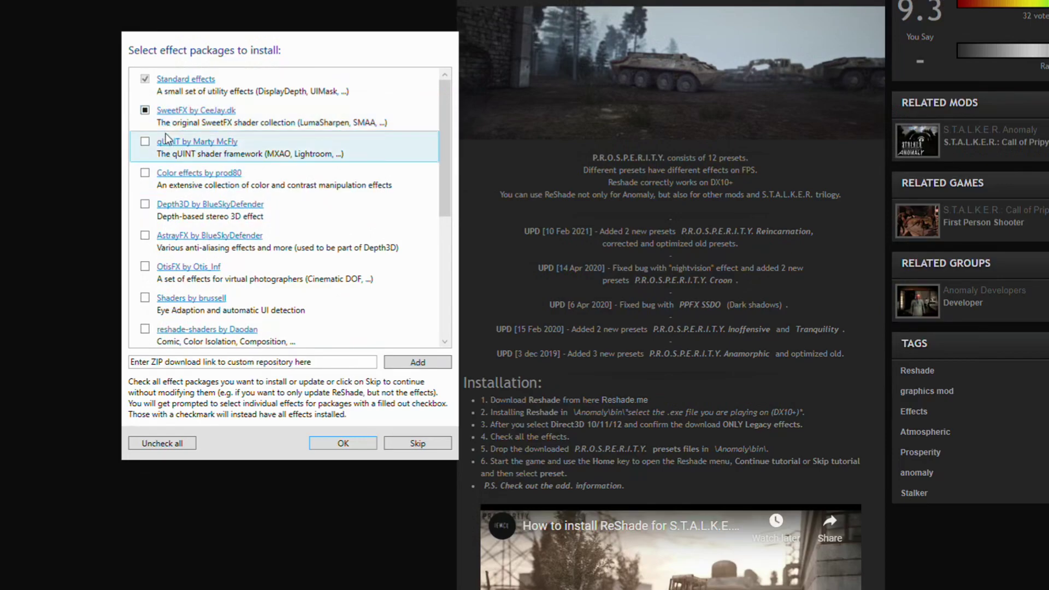
click(144, 111)
click(145, 110)
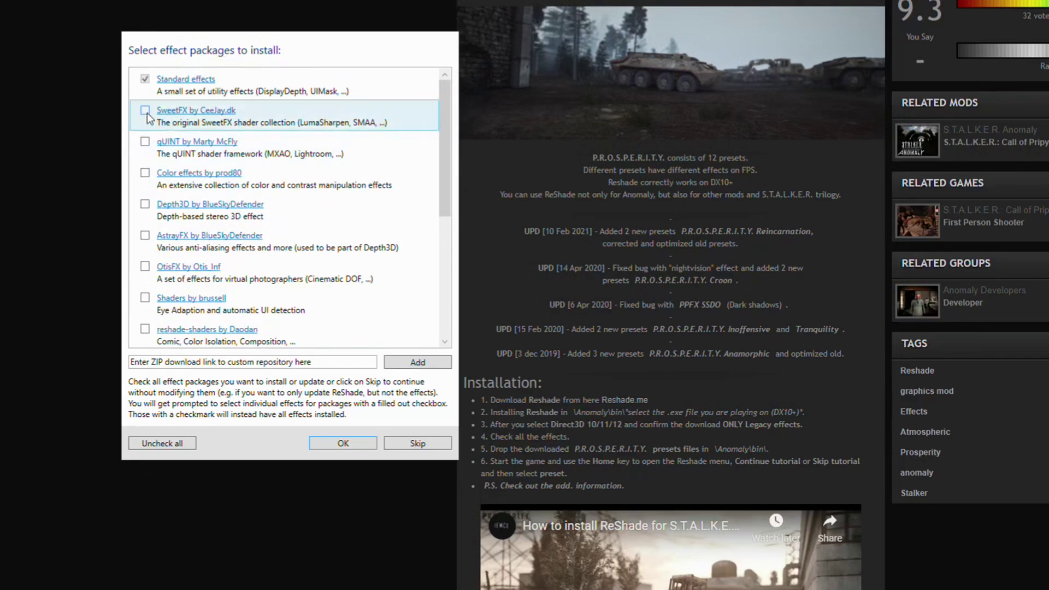
scroll(152, 205, down, 3)
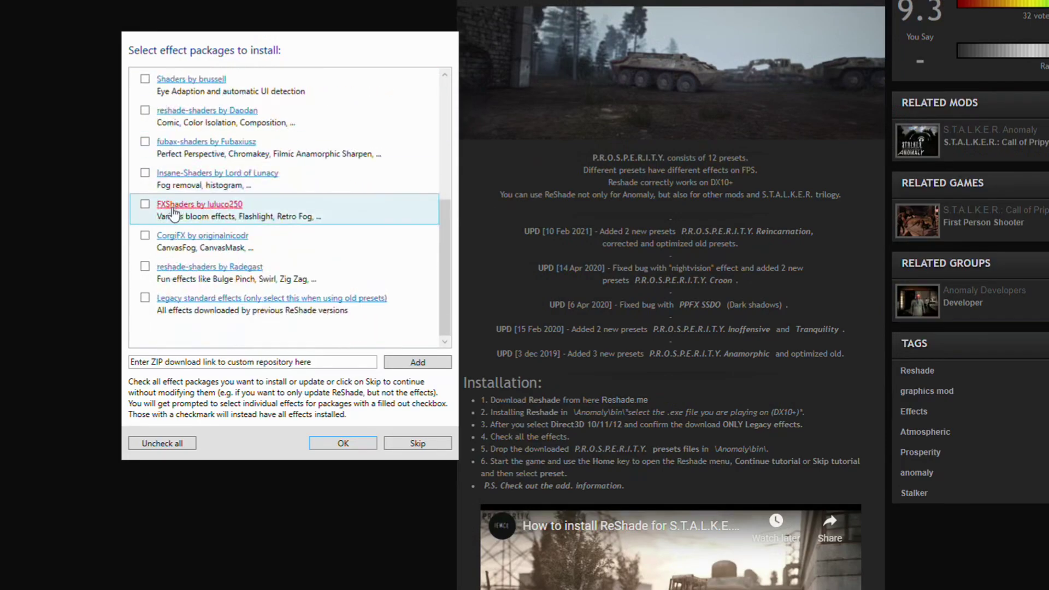
Step: Check the legacy-effects instruction on the mod page, then select the Legacy standard effects package and confirm the package selection
click(144, 299)
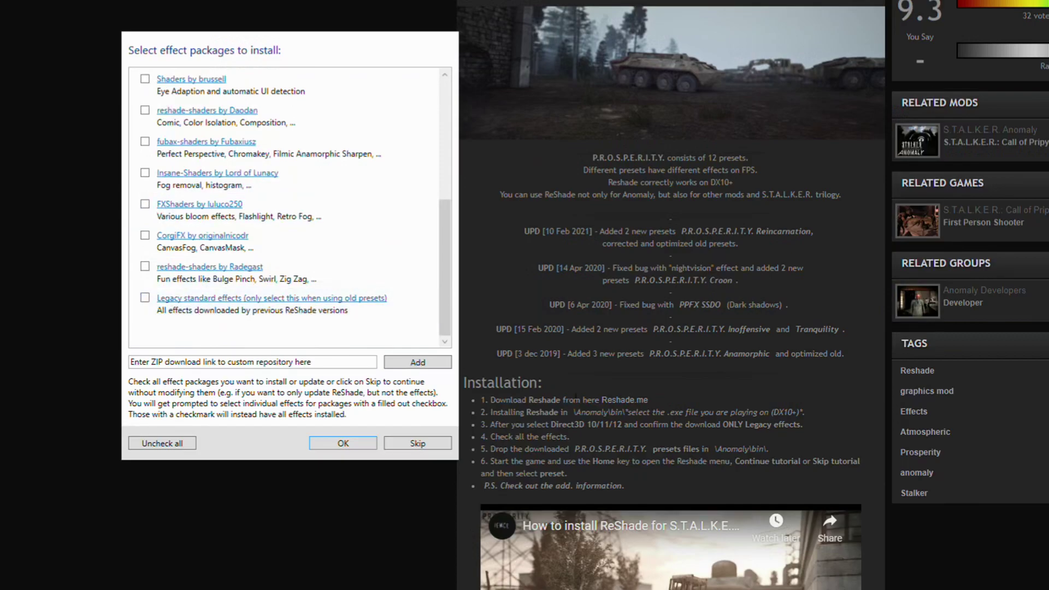
drag(685, 425, 809, 432)
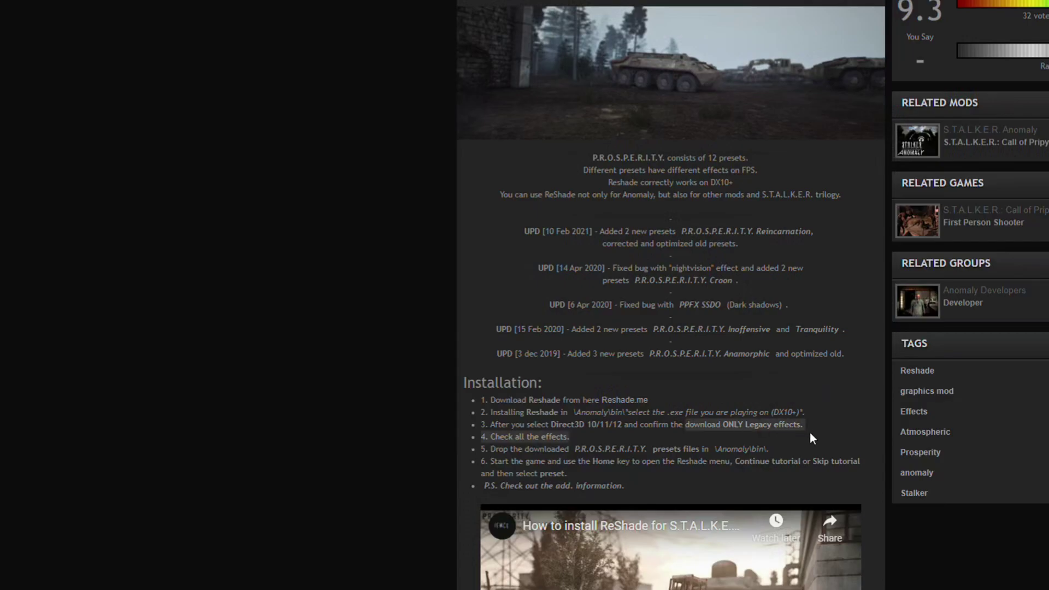
click(805, 431)
key(alt+Tab)
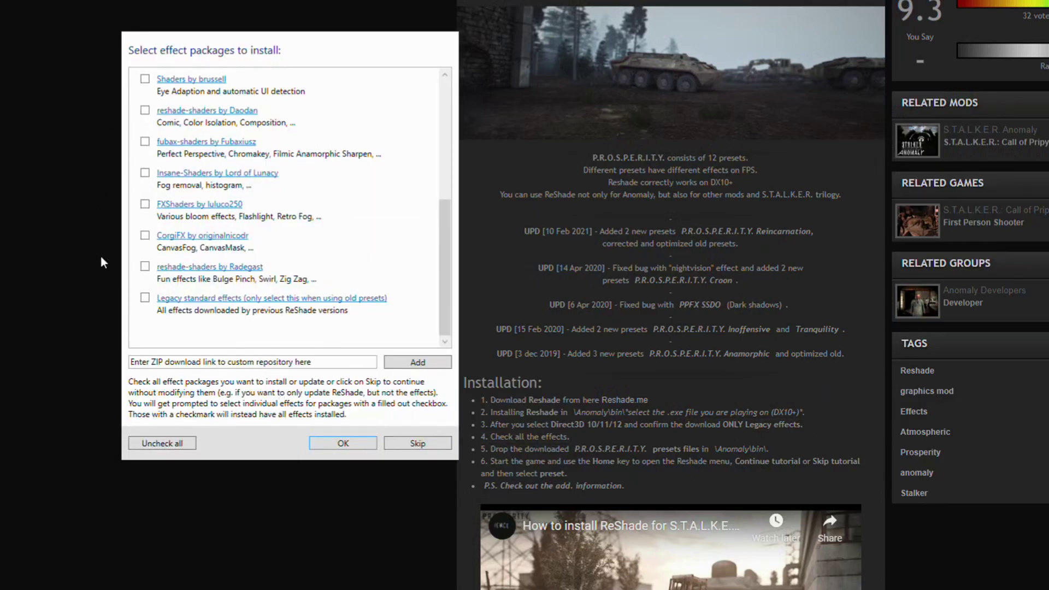
click(145, 299)
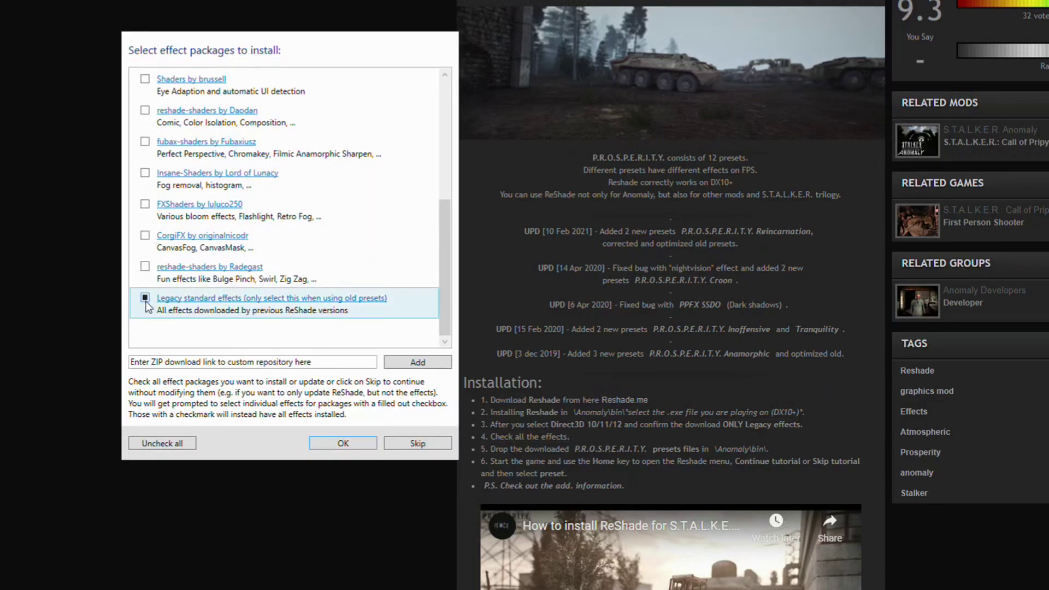
click(348, 441)
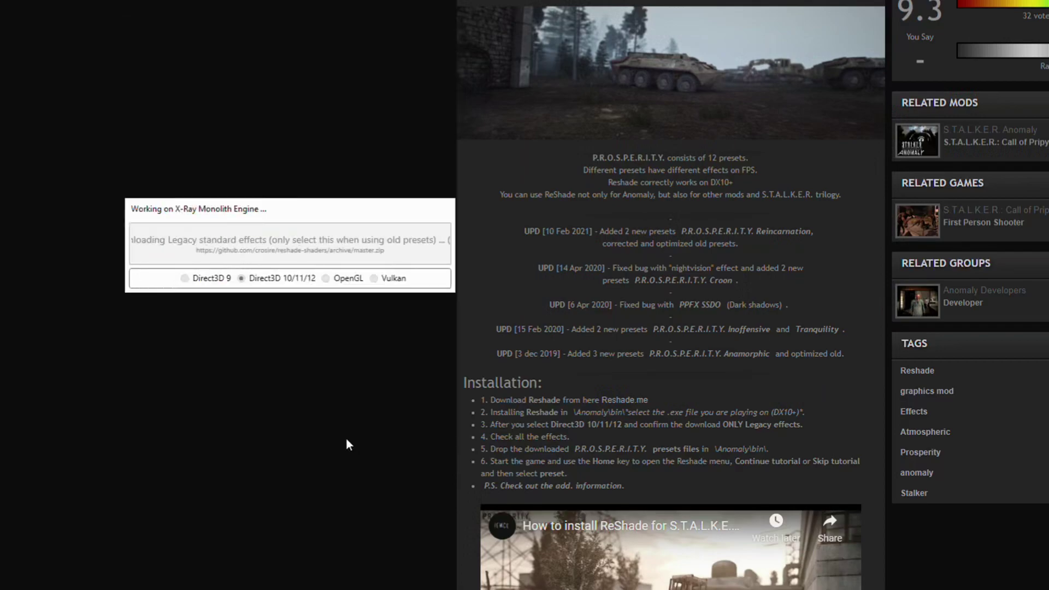
Step: Install all the listed Legacy standard effect files and close ReShade Setup
scroll(266, 202, down, 15)
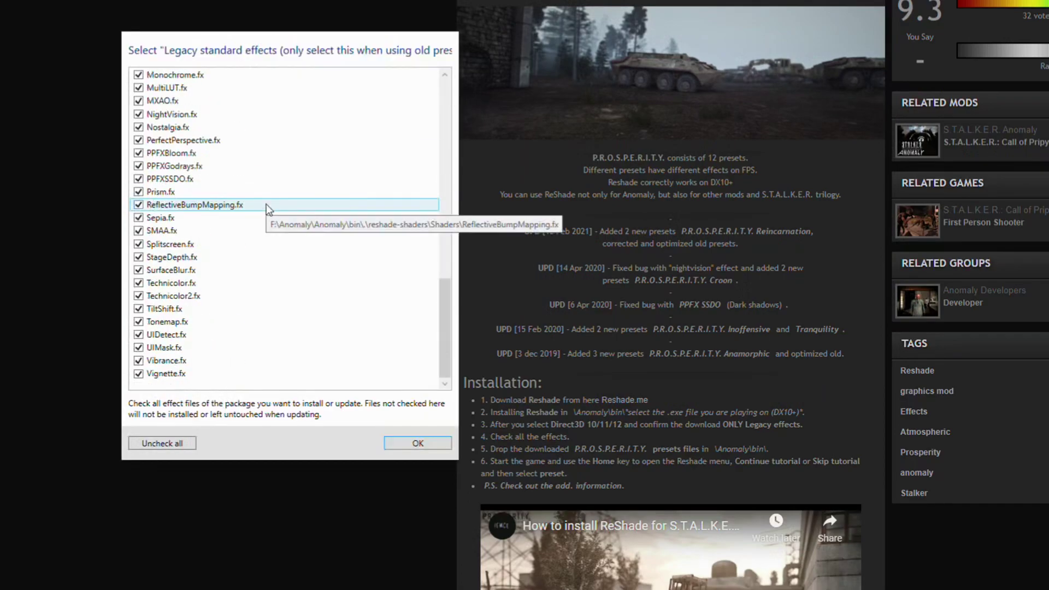
scroll(266, 204, up, 12)
key(Return)
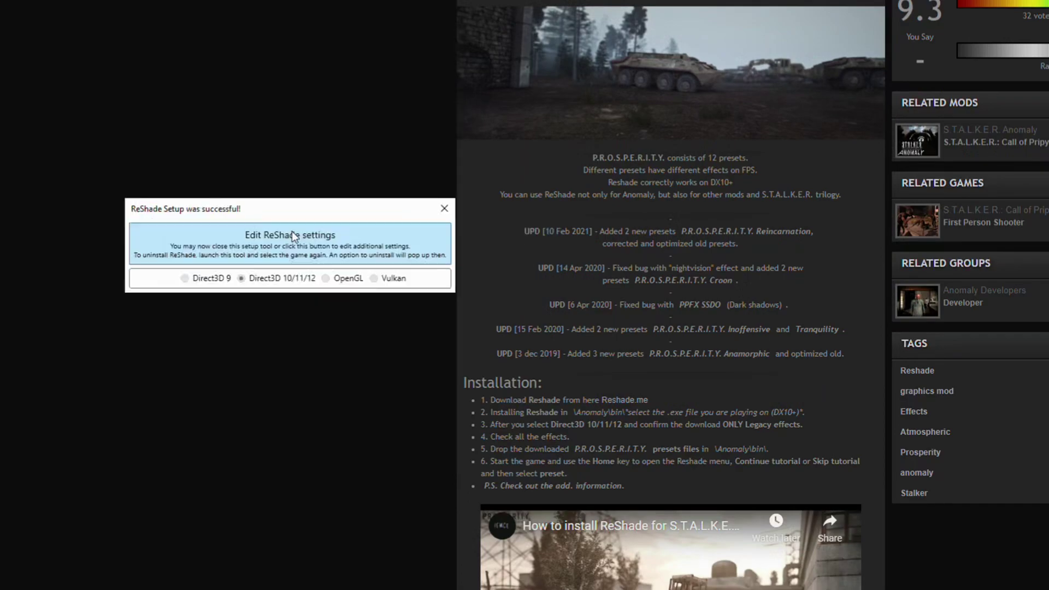
click(438, 210)
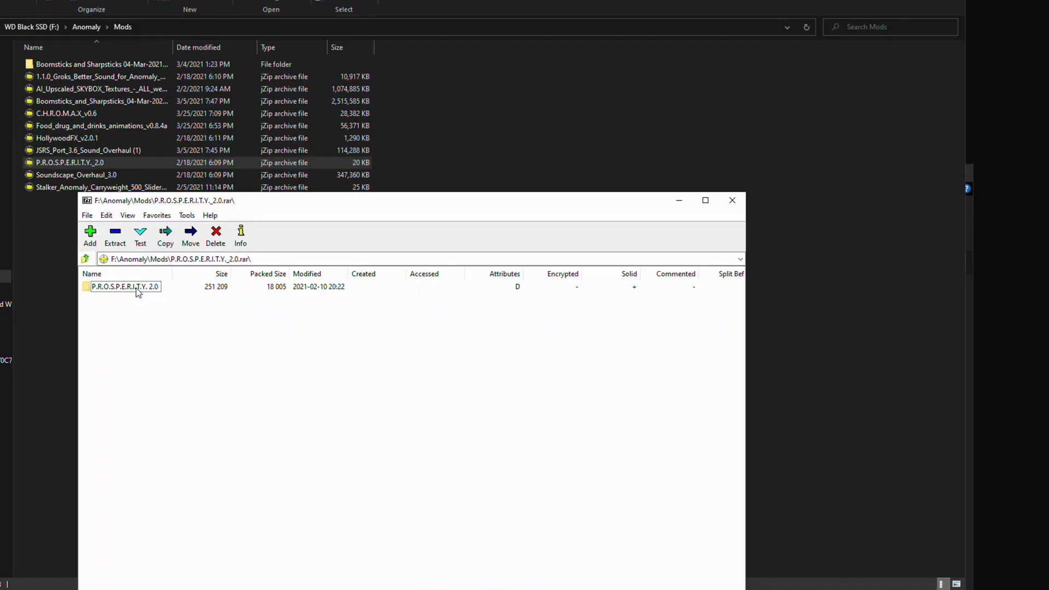
Step: Extract the P.R.O.S.P.E.R.I.T.Y._2.0 archive into F:\Anomaly\Mods and open the extracted P.R.O.S.P.E.R.I.T.Y. 2.0 folder
click(137, 291)
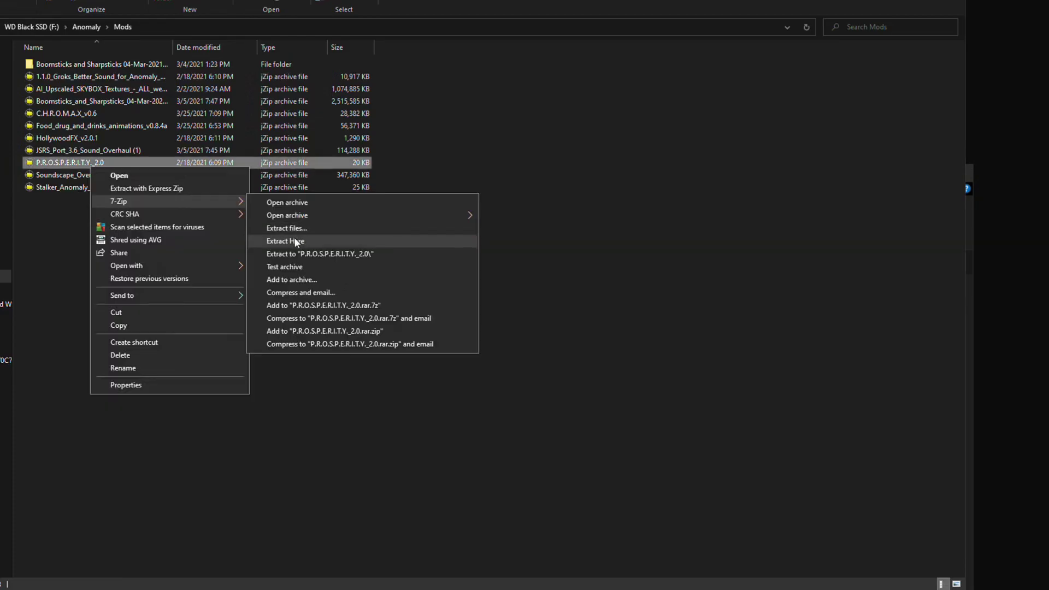
click(294, 237)
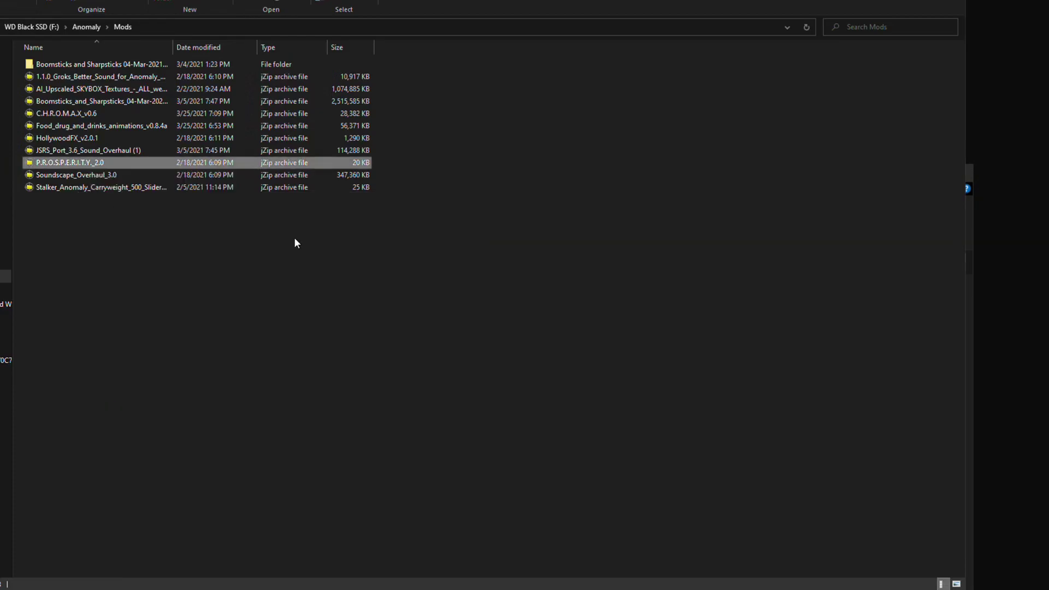
double_click(63, 199)
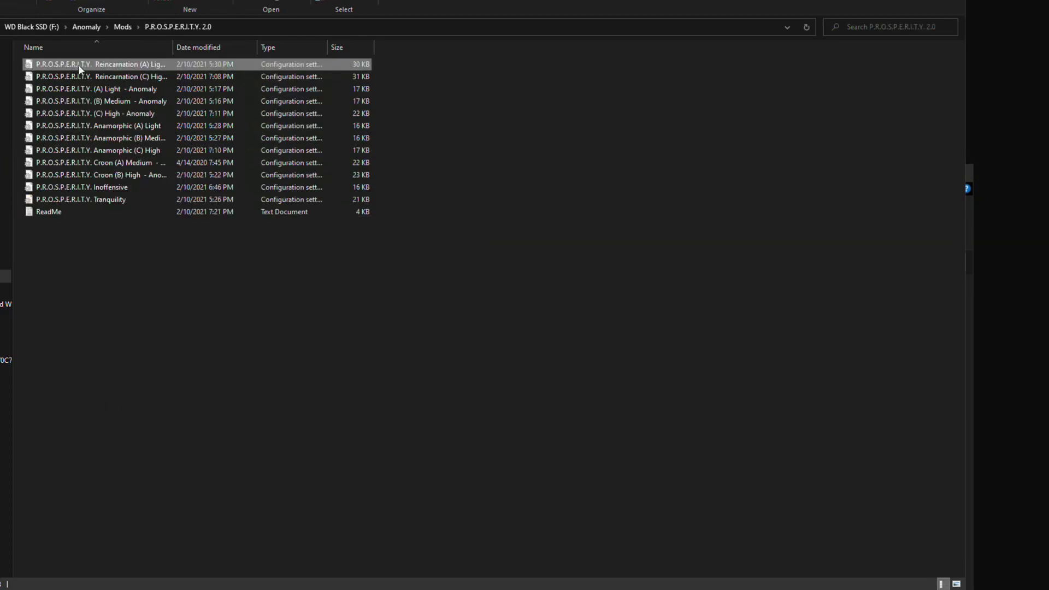
Step: Copy all twelve P.R.O.S.P.E.R.I.T.Y. preset files, without the ReadMe, into F:\Anomaly\Anomaly\bin as the instructions specify
shift+click(86, 200)
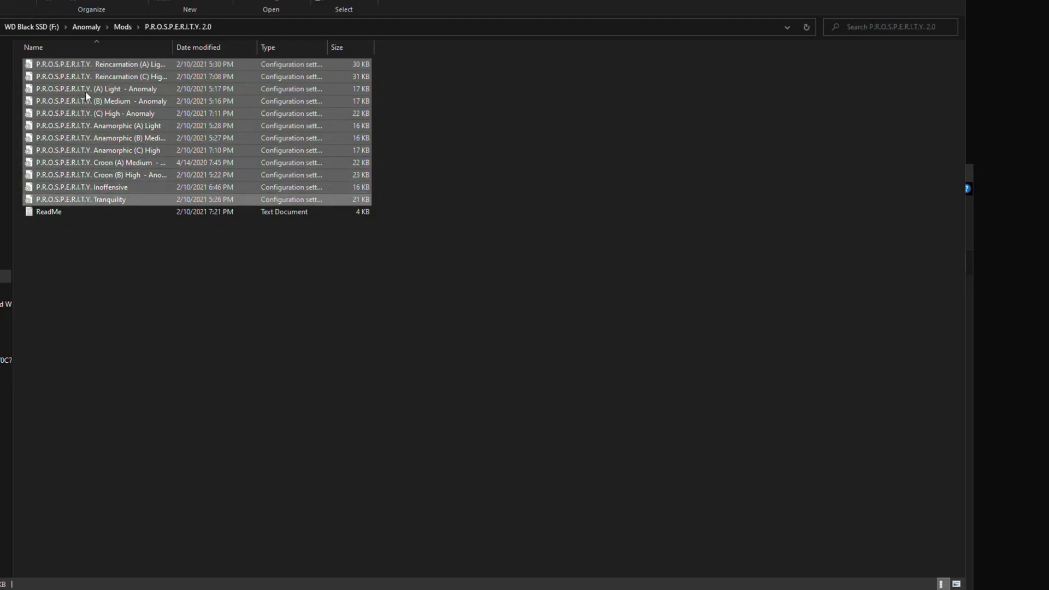
click(86, 26)
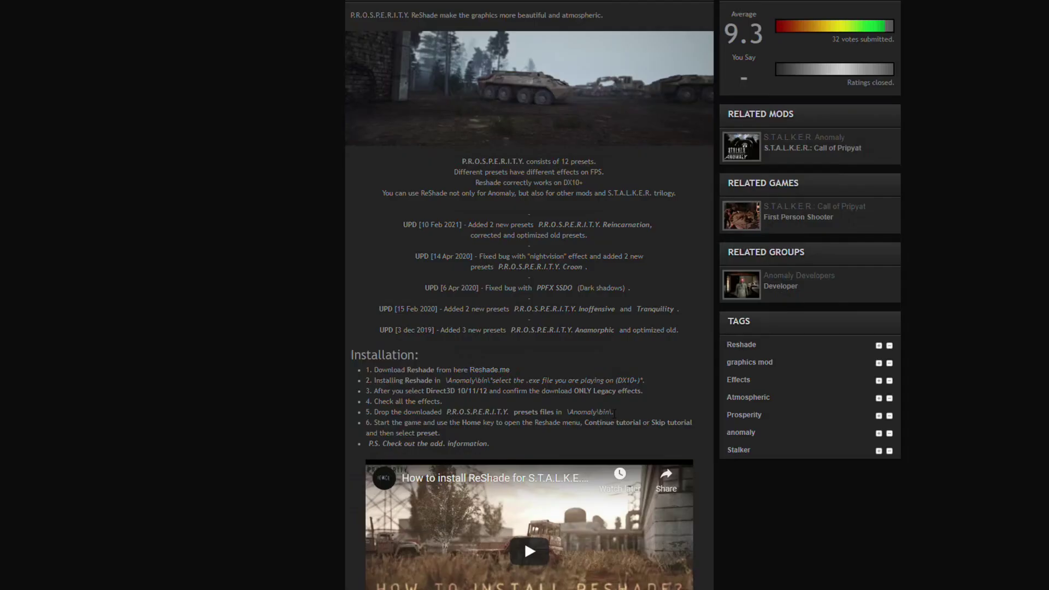
drag(614, 413, 567, 414)
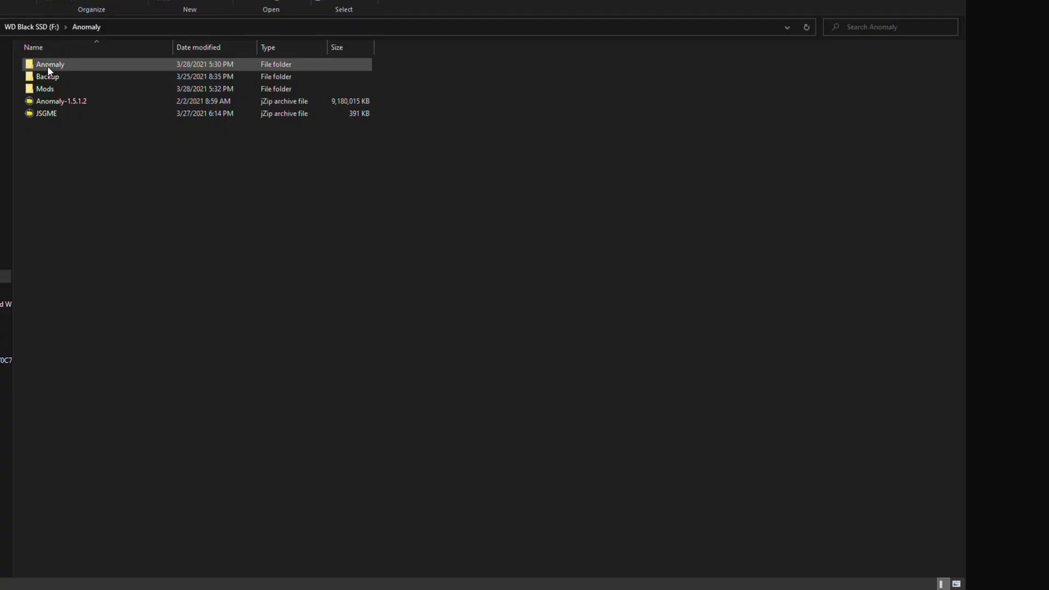
double_click(47, 65)
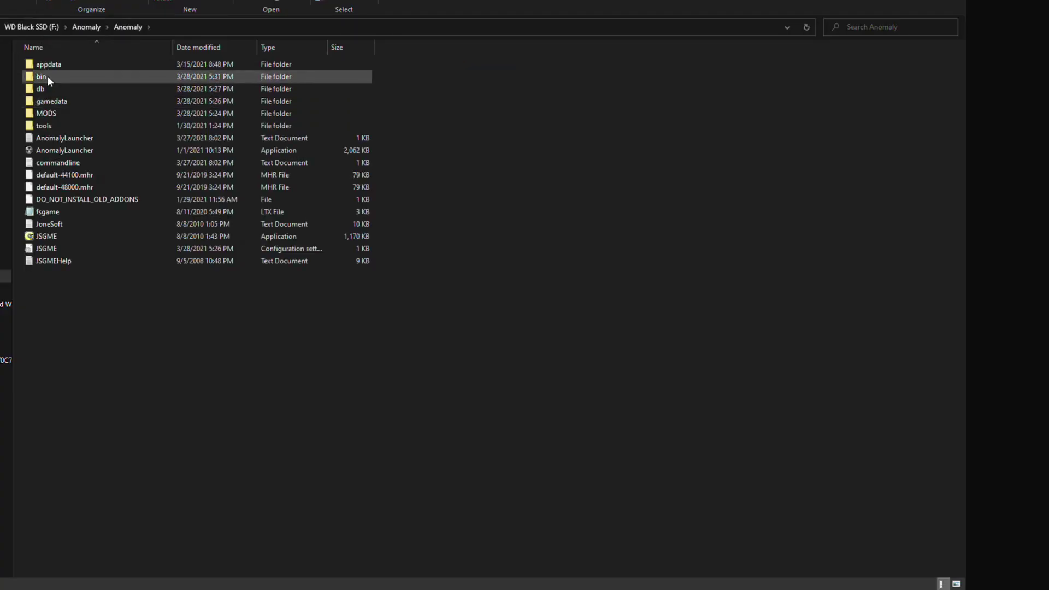
double_click(48, 77)
right_click(624, 264)
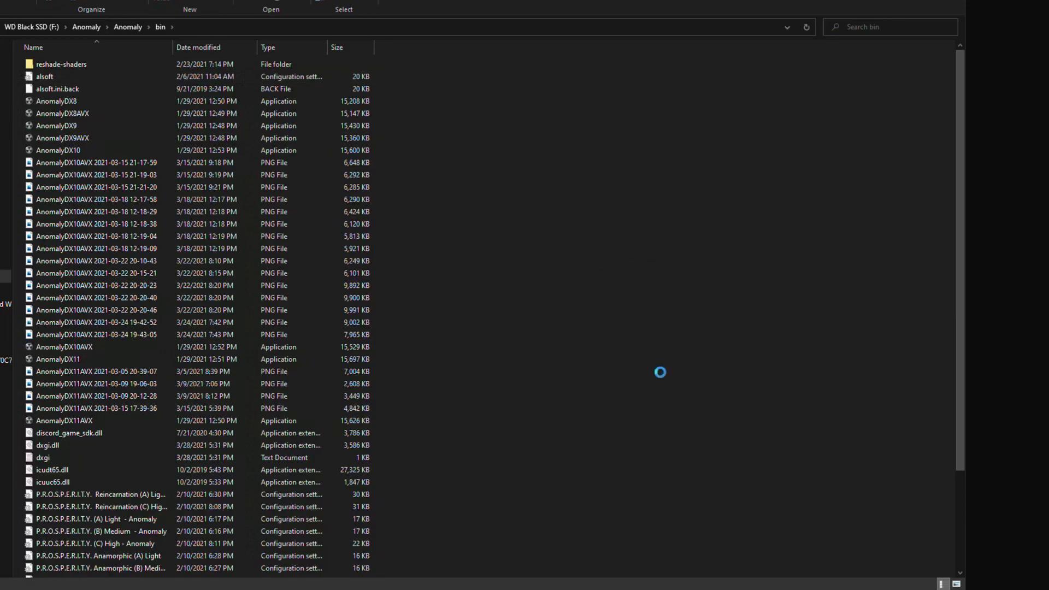
click(650, 362)
click(617, 209)
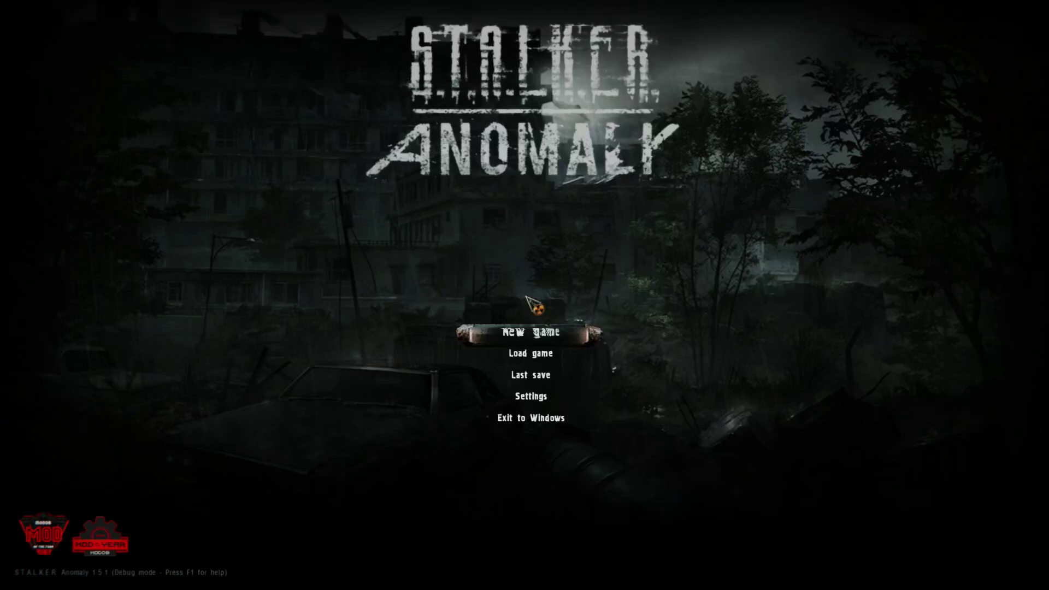
Step: Open the ReShade overlay on the game's main menu and select the P.R.O.S.P.E.R.I.T.Y. (B) Medium - Anomaly preset
key(Home)
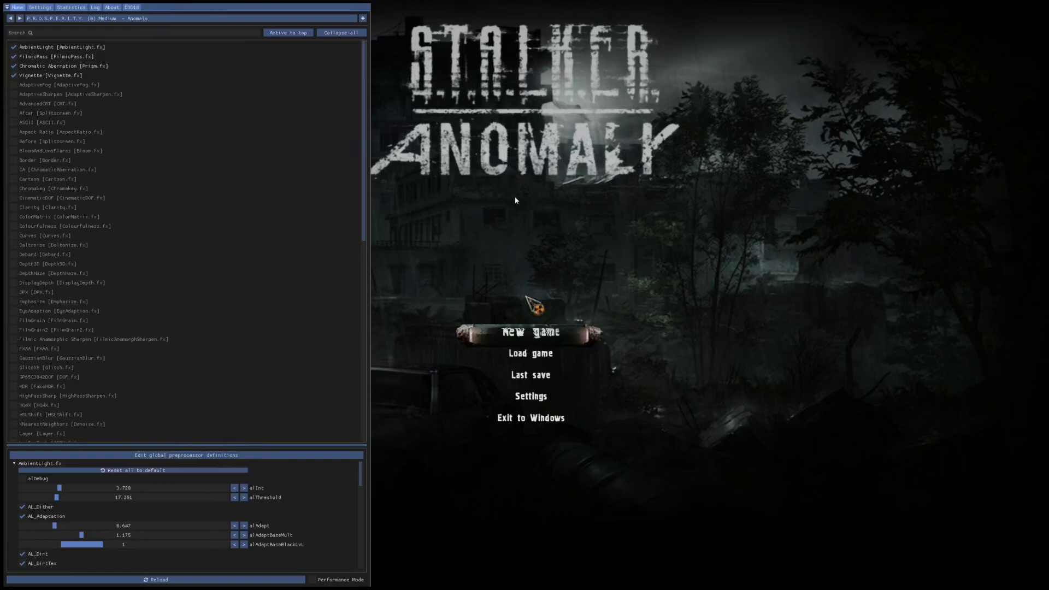
click(161, 18)
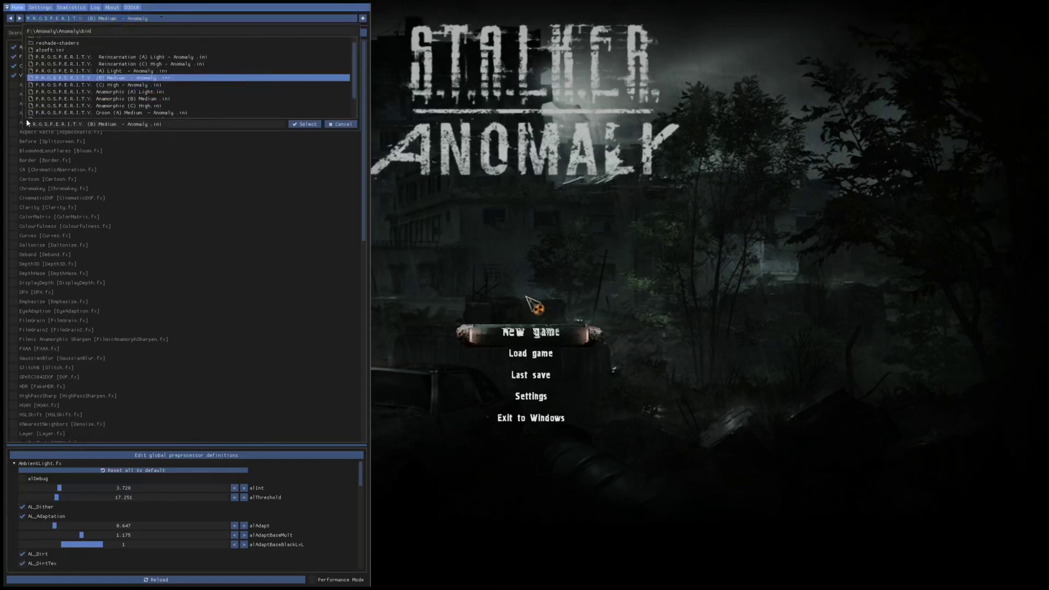
click(90, 19)
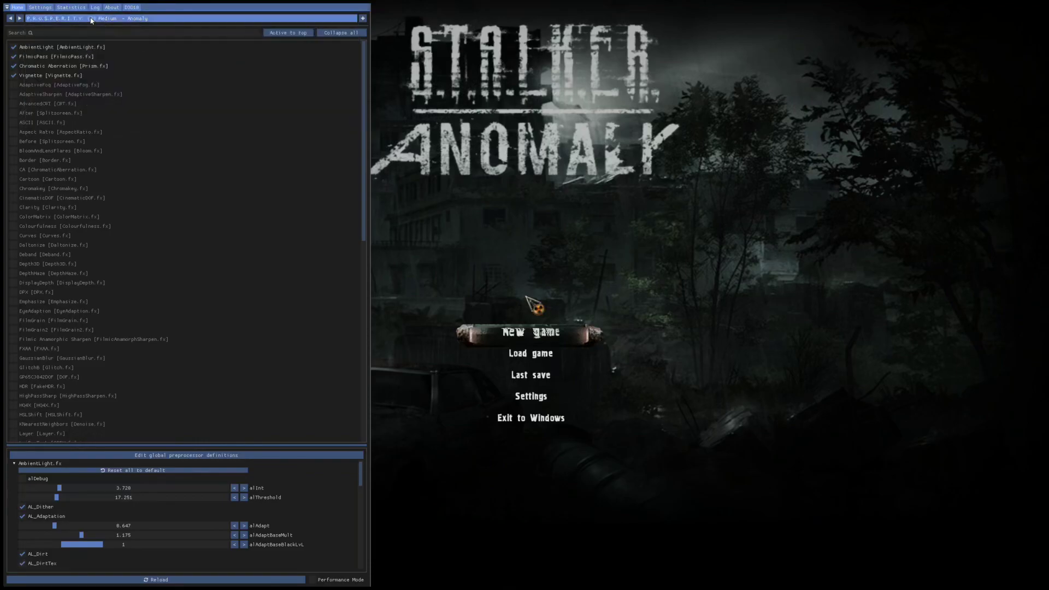
click(90, 18)
scroll(108, 96, down, 1)
scroll(108, 96, up, 2)
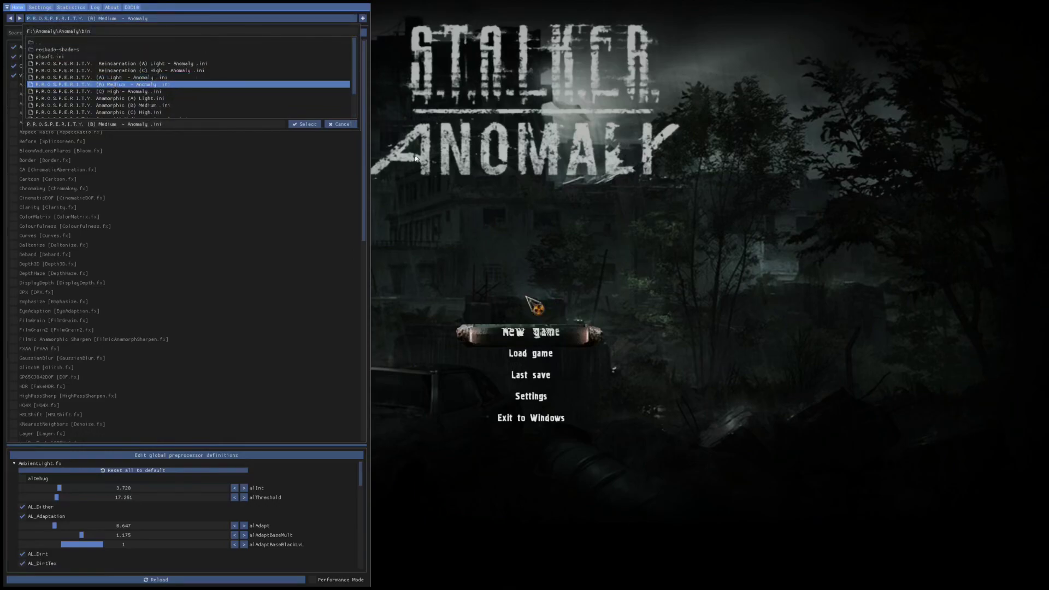
click(307, 125)
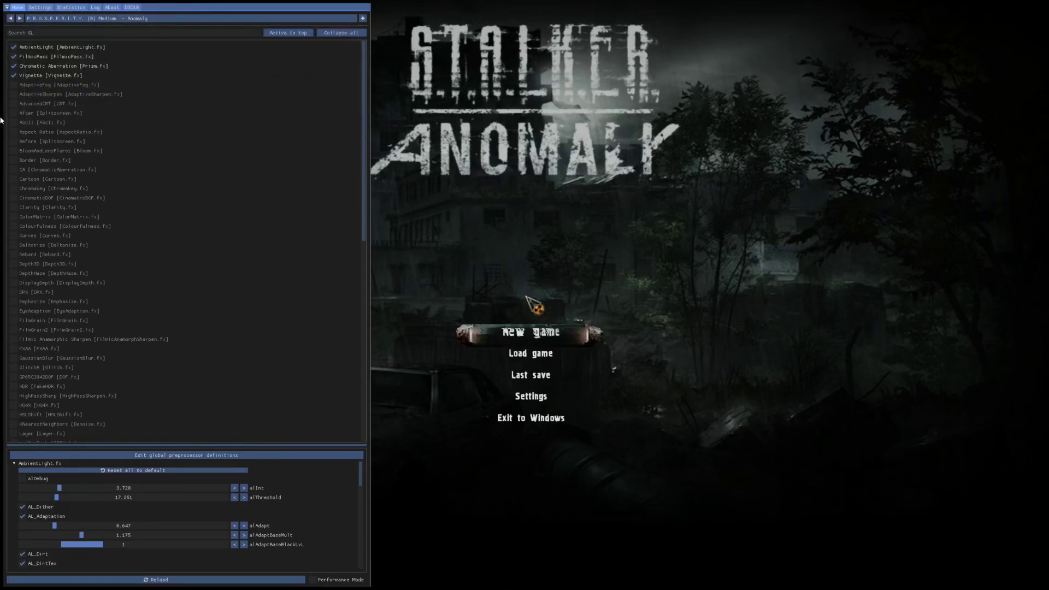
Step: Examine the effect settings of the active P.R.O.S.P.E.R.I.T.Y. preset and close the ReShade overlay
scroll(86, 180, down, 8)
scroll(145, 466, down, 3)
scroll(84, 403, down, 1)
scroll(81, 401, up, 8)
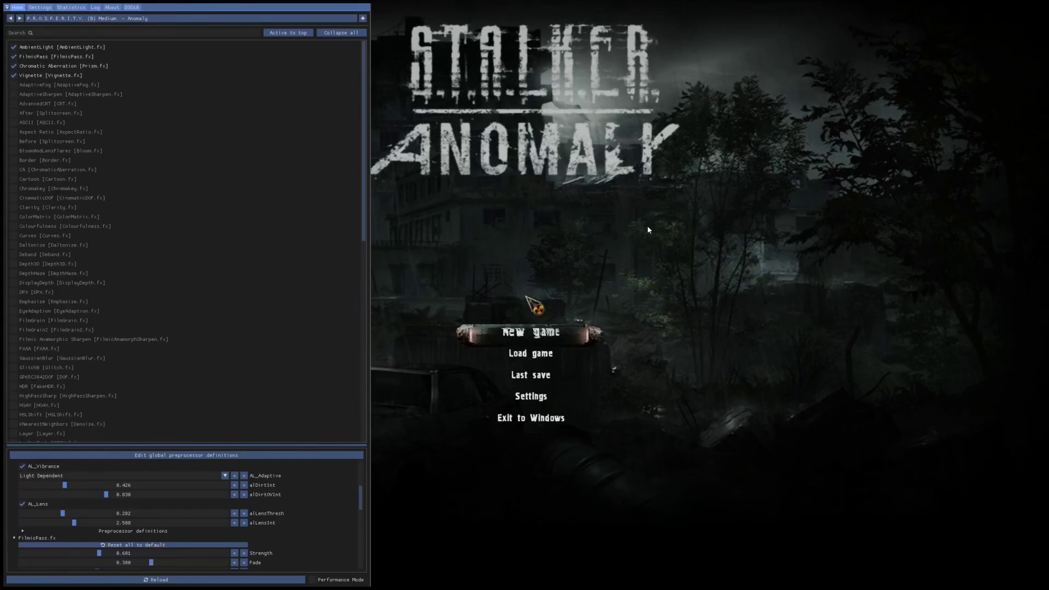
key(Home)
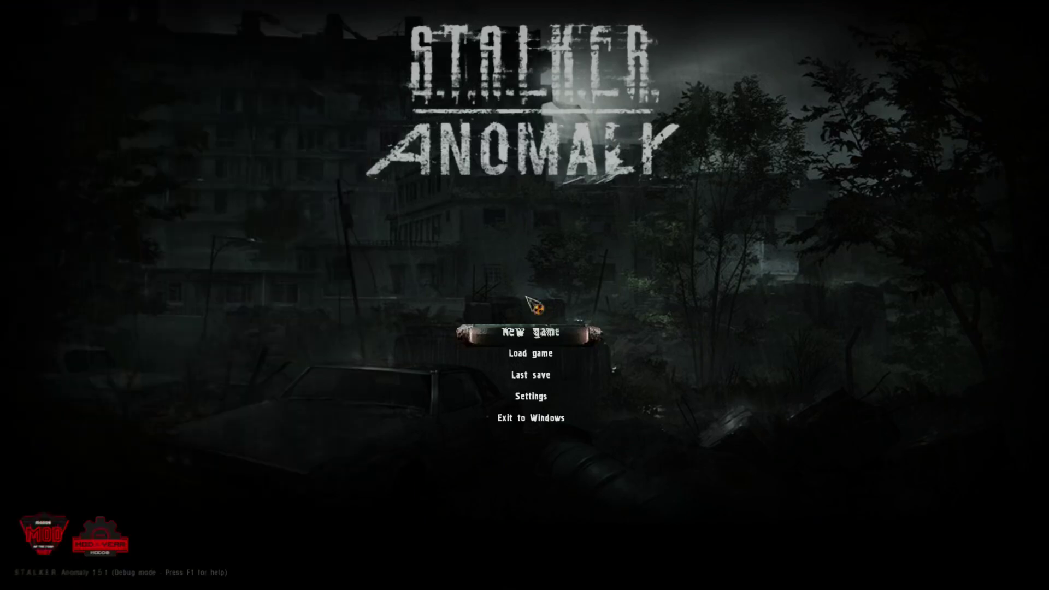
click(549, 334)
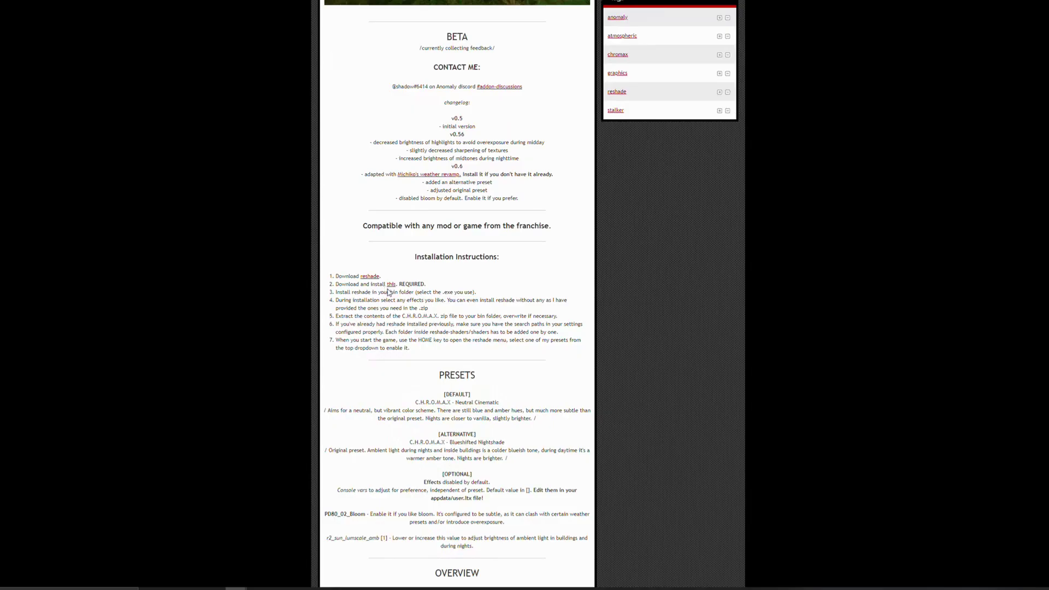
Step: Open the Michiko's Weather Revamp add-on page linked from the C.H.R.O.M.A.X installation instructions
right_click(568, 327)
click(398, 293)
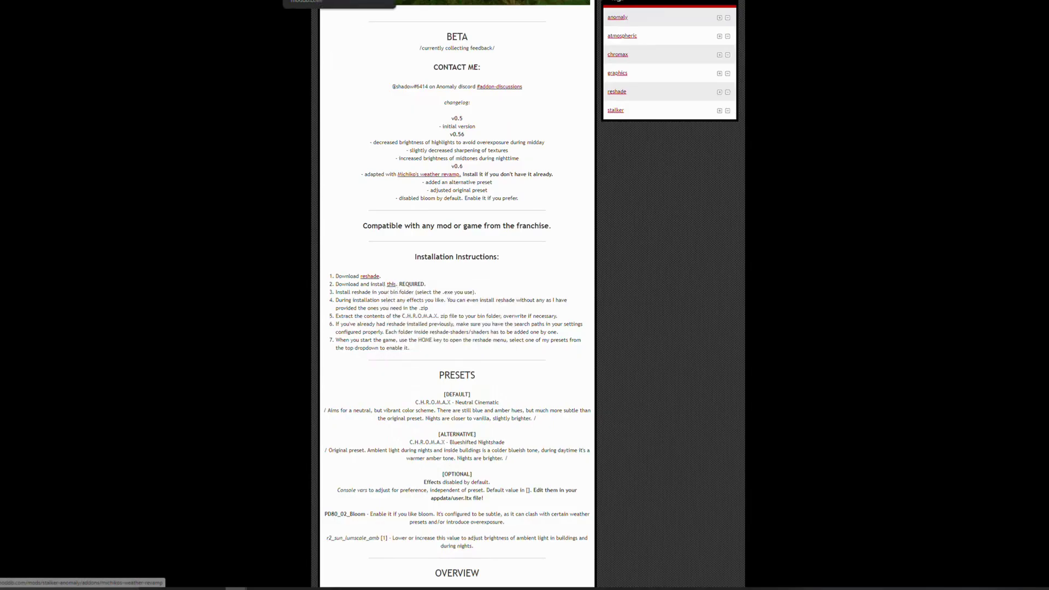
click(360, 1)
scroll(453, 377, down, 4)
scroll(453, 377, down, 1)
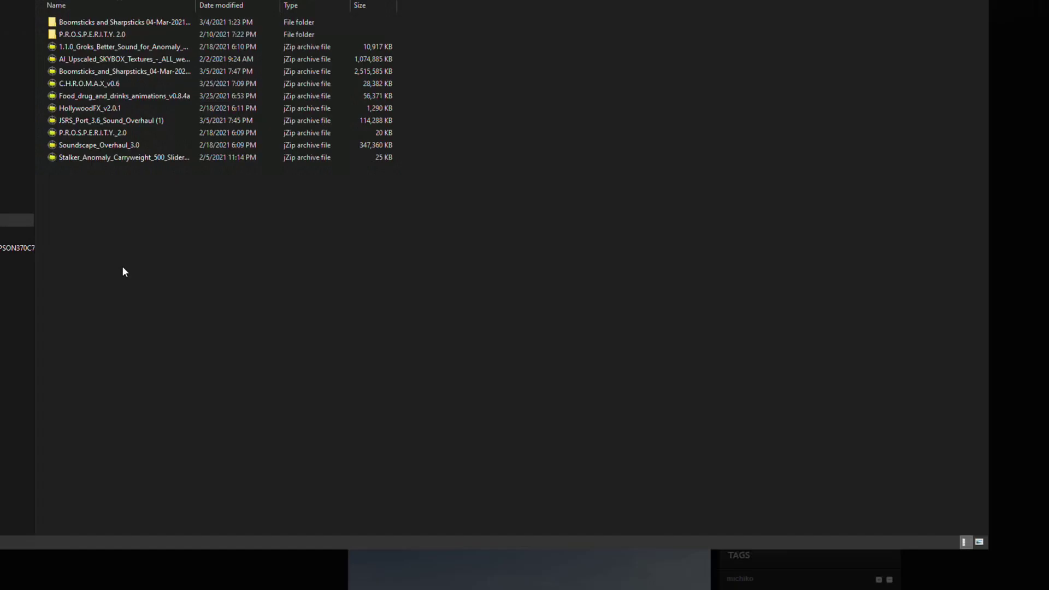
Step: Paste the Michikos_Weather_Revamp_3.0 archive into the downloaded mods folder, extract it there and open the extracted folder
right_click(96, 244)
click(123, 341)
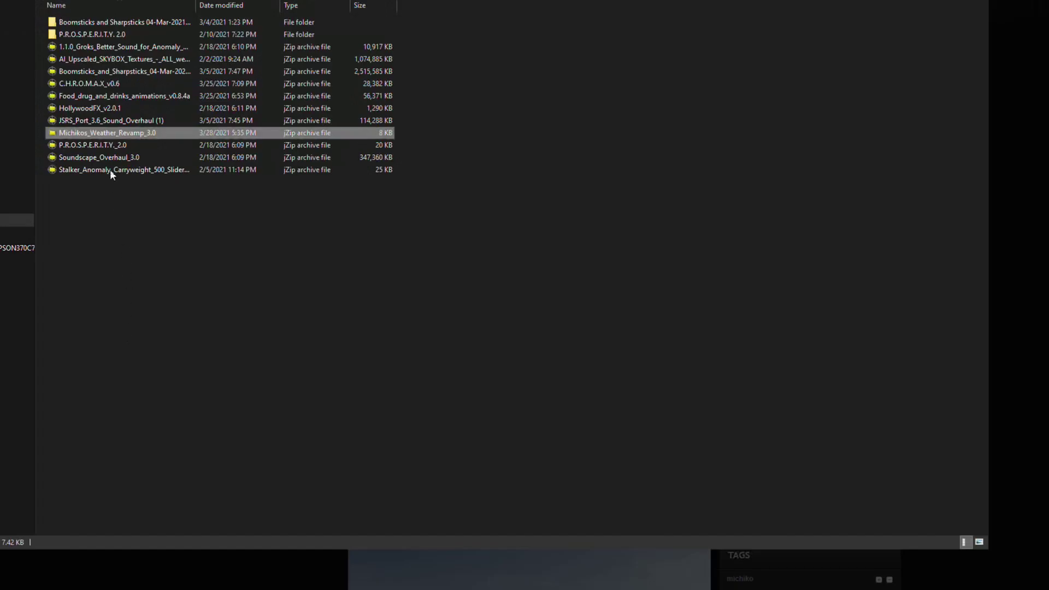
right_click(108, 132)
mouse_move(230, 167)
click(316, 206)
double_click(92, 36)
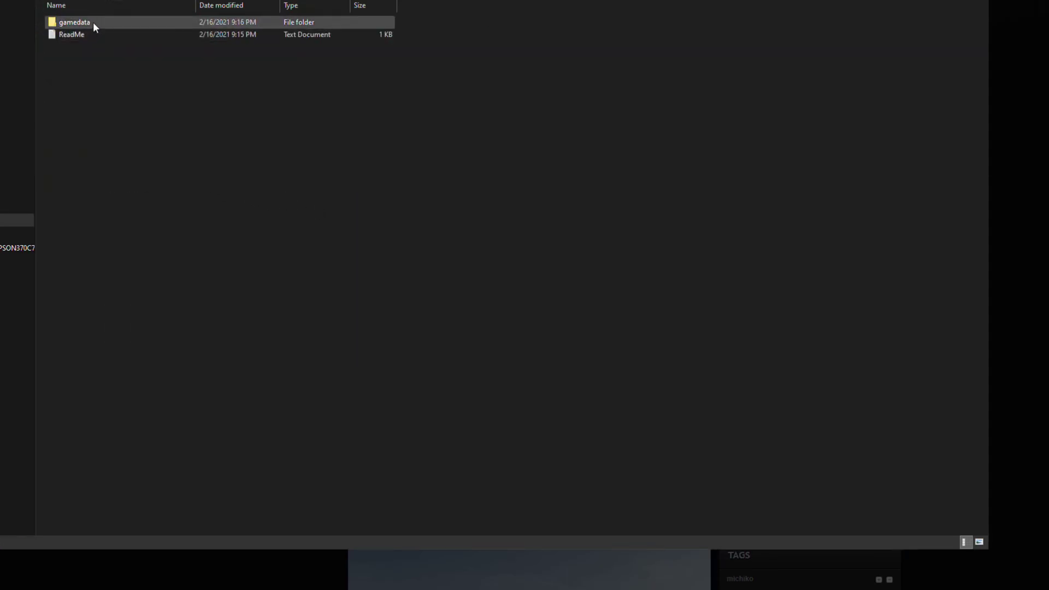
Step: Copy the whole extracted Michiko's Weather Revamp 3.0 folder for the game's MODS folder
click(136, 0)
right_click(126, 36)
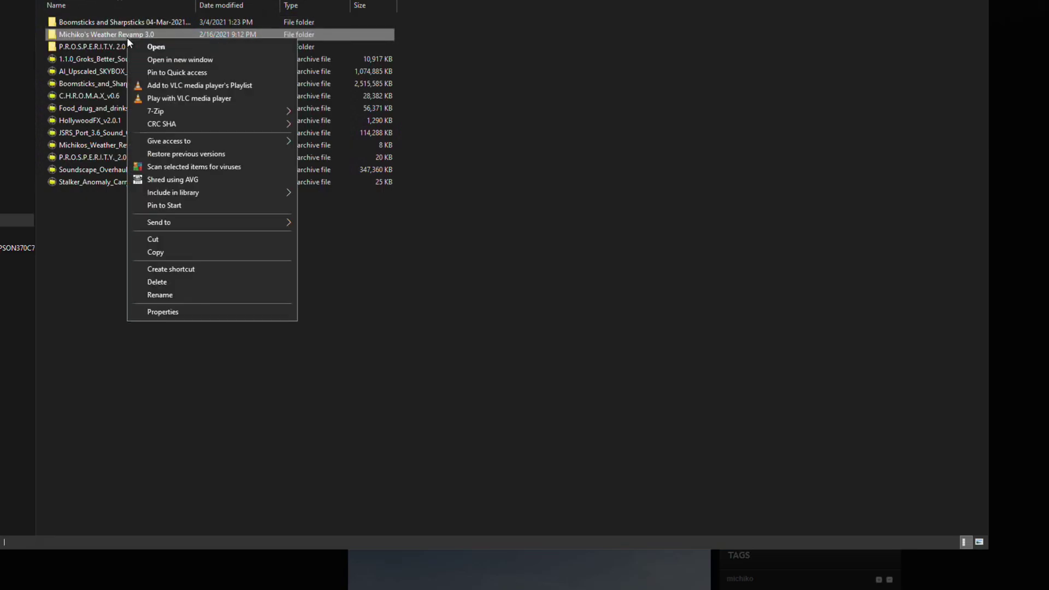
click(159, 252)
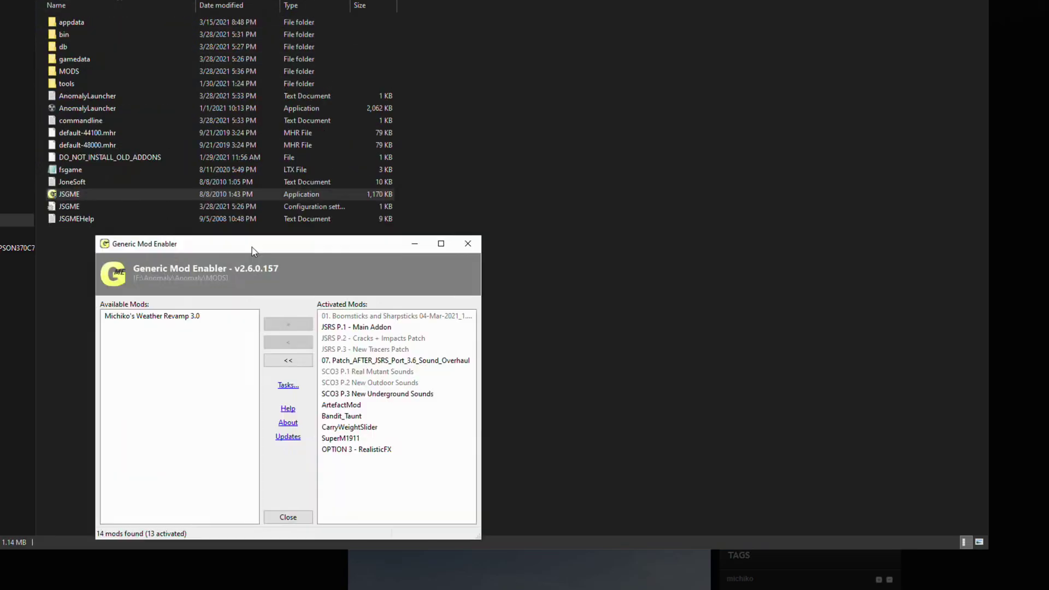
Step: Activate Michiko's Weather Revamp 3.0 in Generic Mod Enabler
drag(253, 251, 227, 206)
click(153, 272)
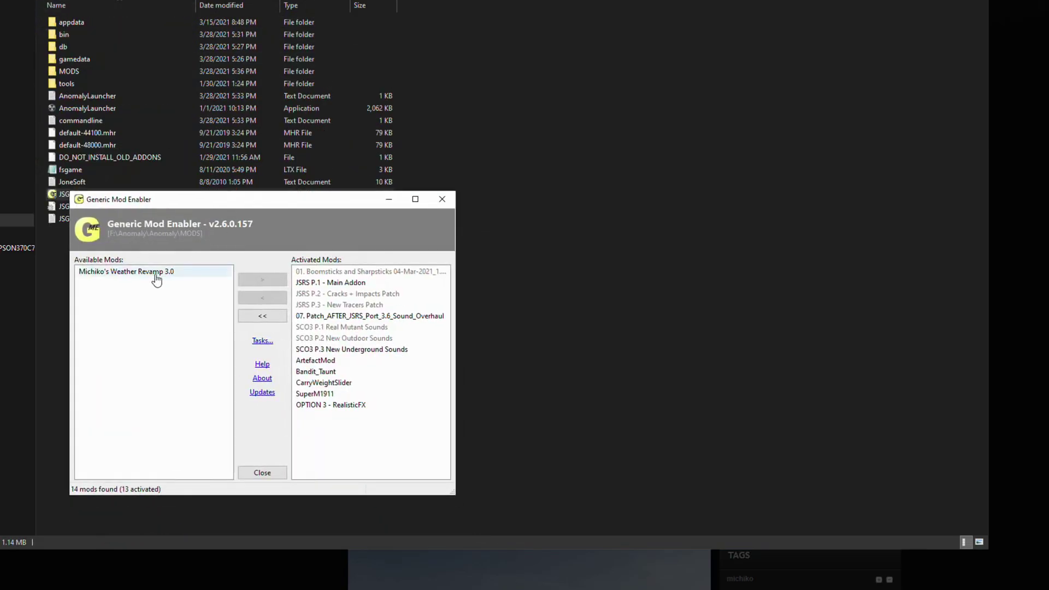
click(262, 279)
click(244, 420)
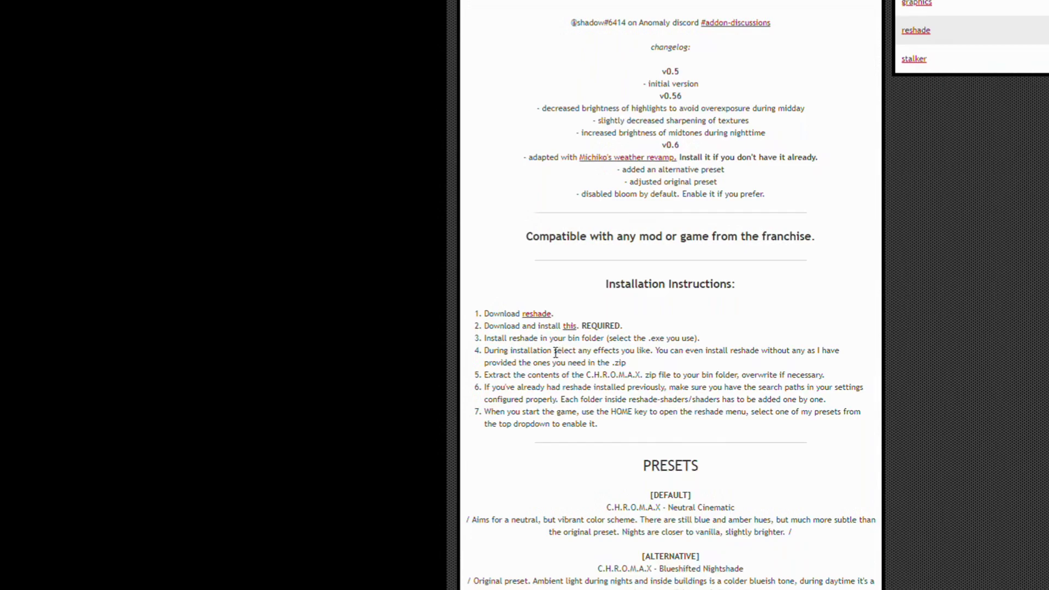
Step: Read the C.H.R.O.M.A.X instruction on selecting effects and inspect the extracted Chromax folder, including its reshade-shaders subfolder
drag(556, 353, 659, 352)
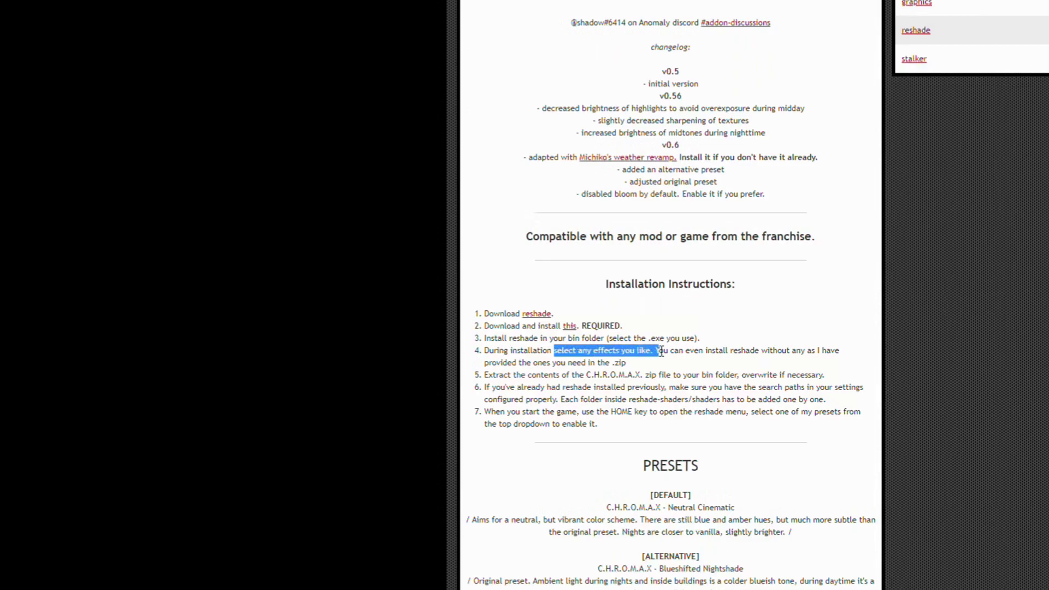
click(657, 350)
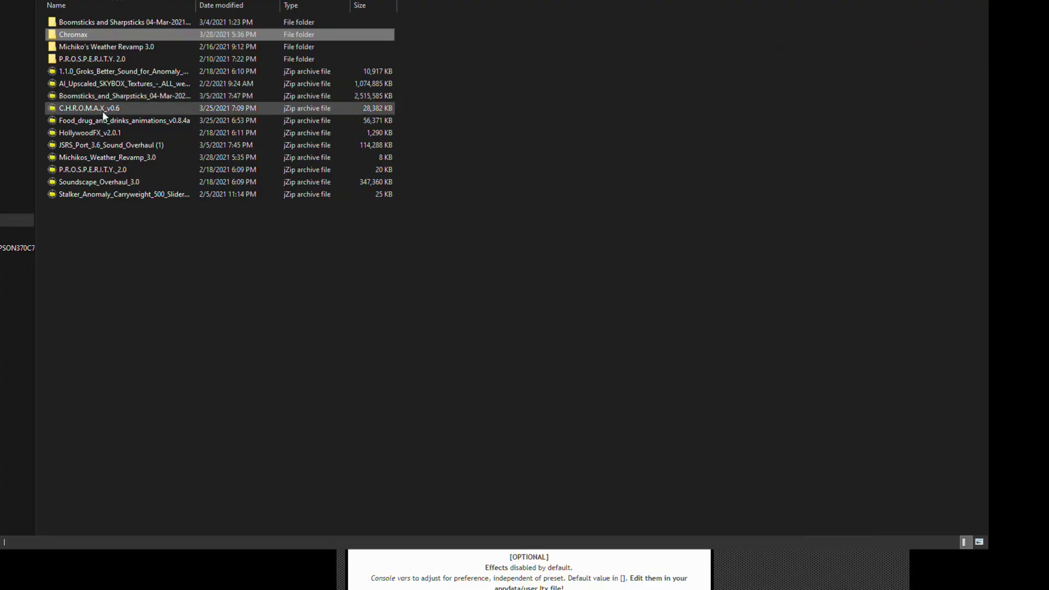
double_click(77, 33)
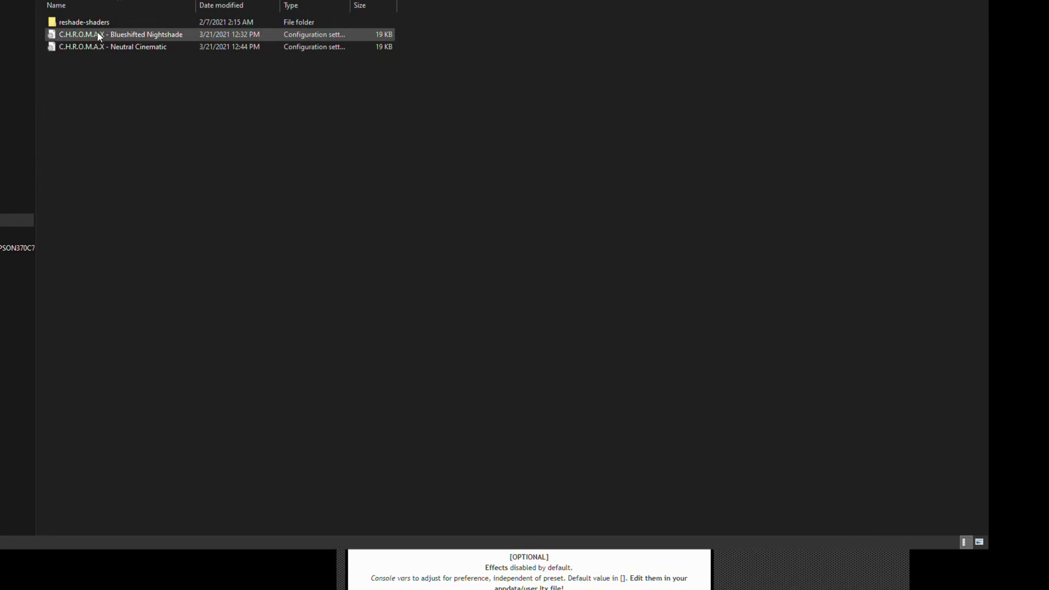
key(BackSpace)
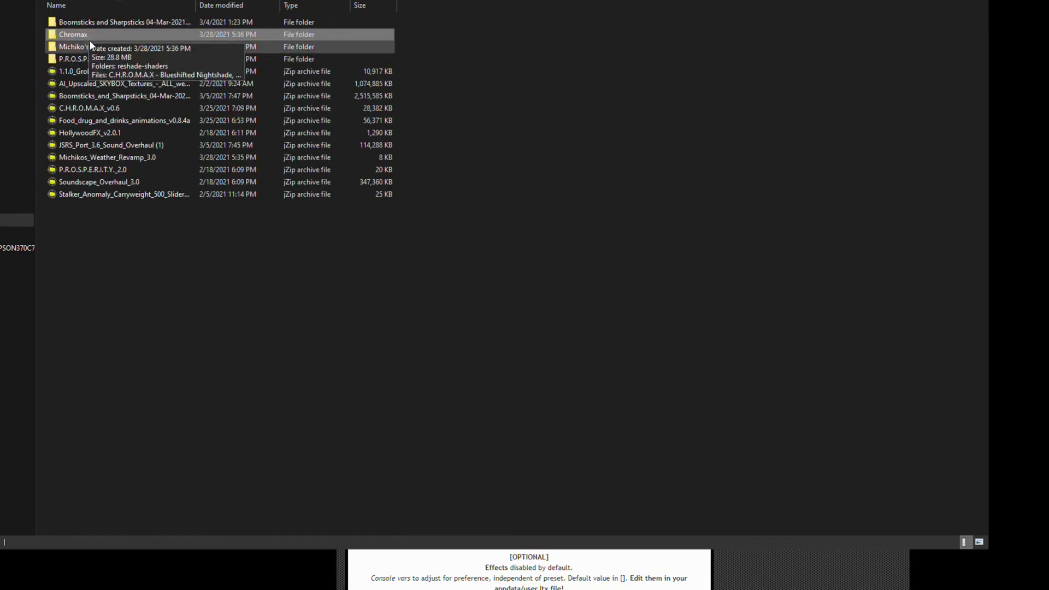
double_click(89, 36)
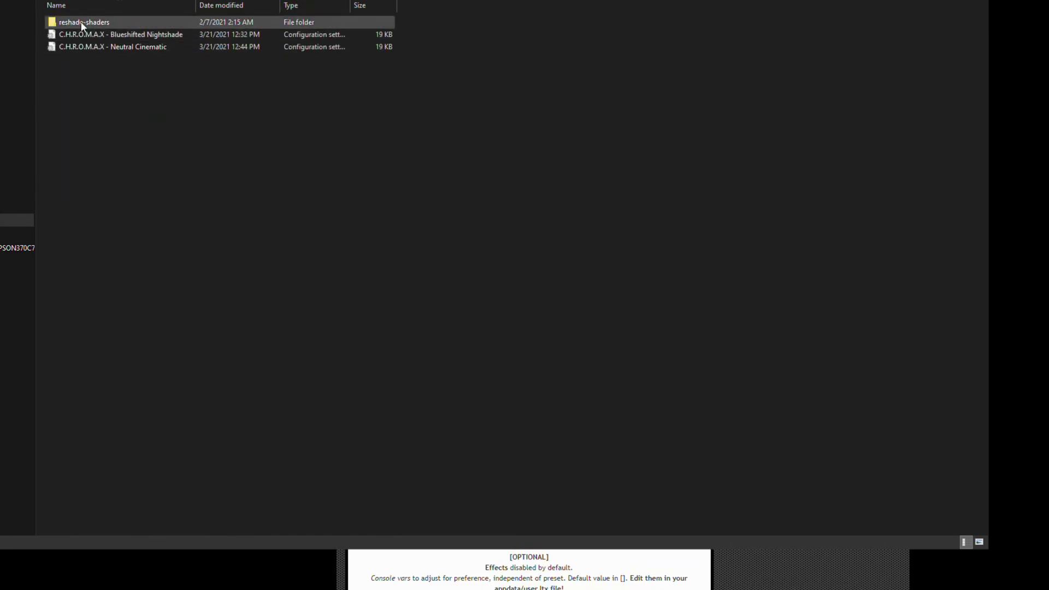
double_click(82, 22)
key(BackSpace)
Step: Copy the reshade-shaders folder and both C.H.R.O.M.A.X preset files into F:\Anomaly\Anomaly\bin, replacing the files already there
shift+click(107, 48)
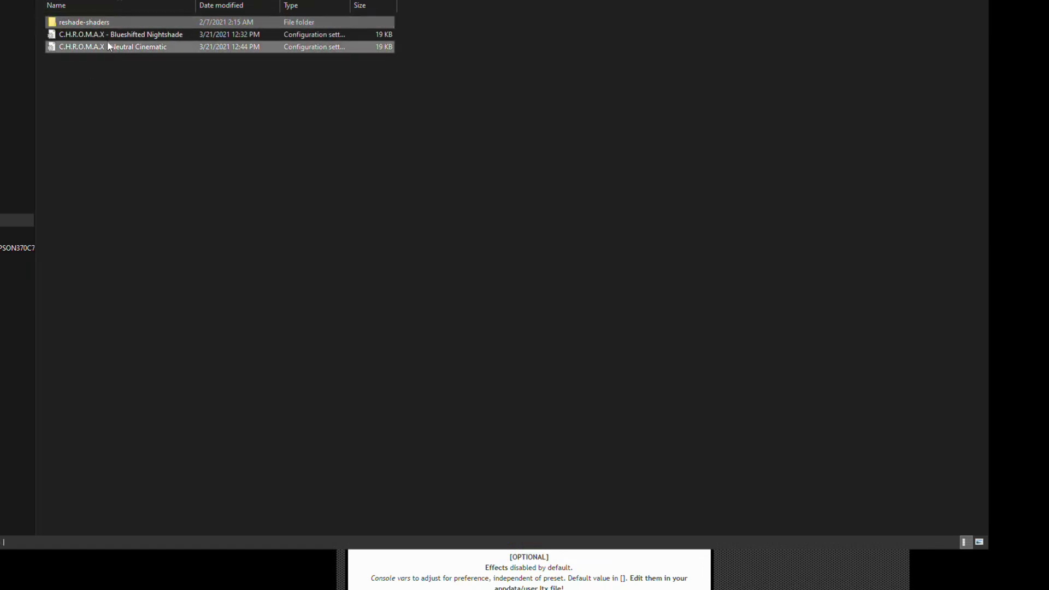
key(BackSpace)
double_click(97, 22)
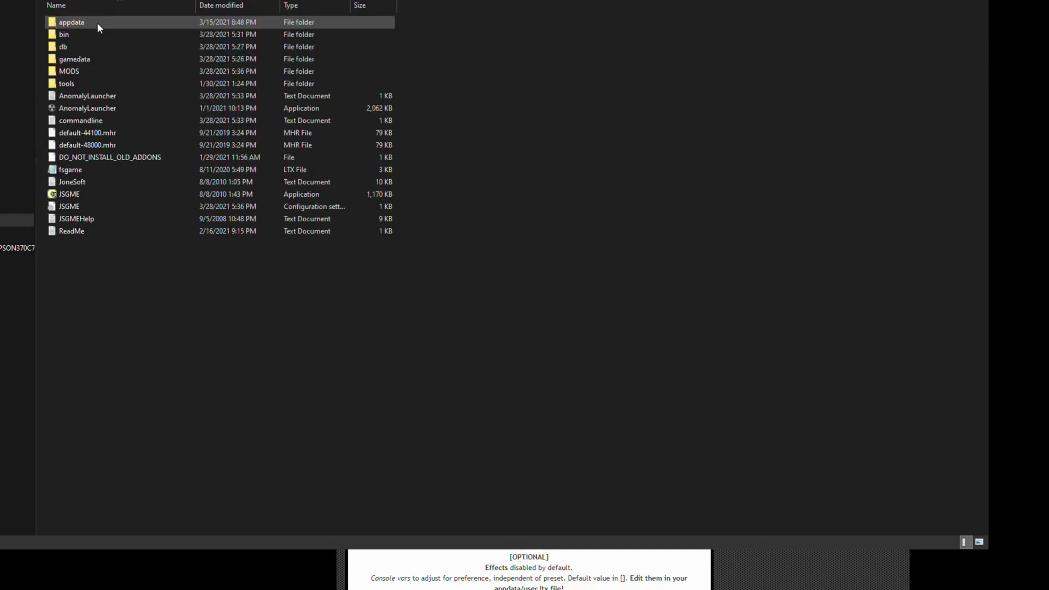
double_click(91, 32)
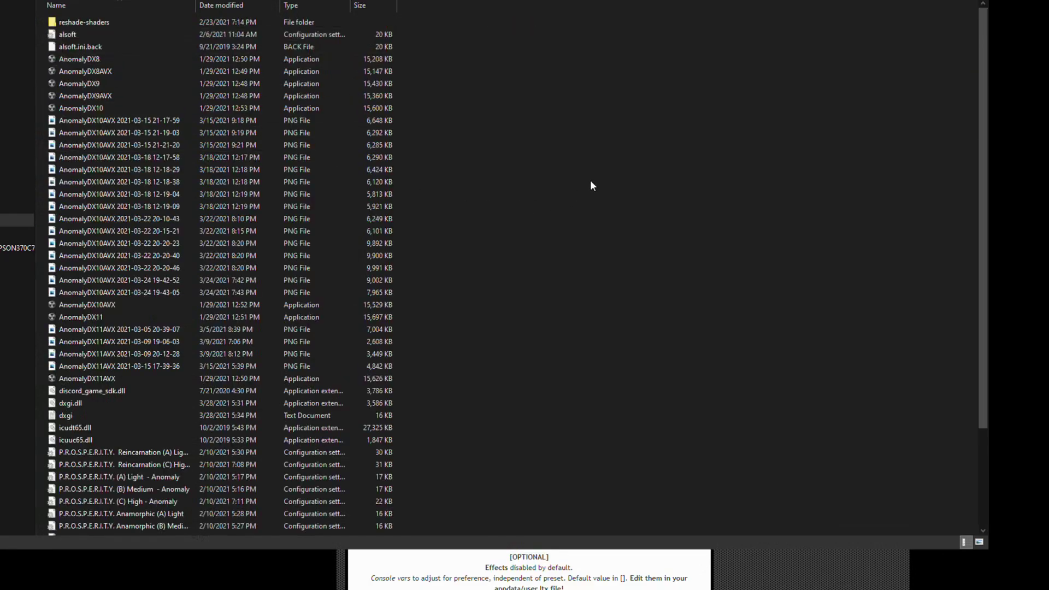
key(ctrl+v)
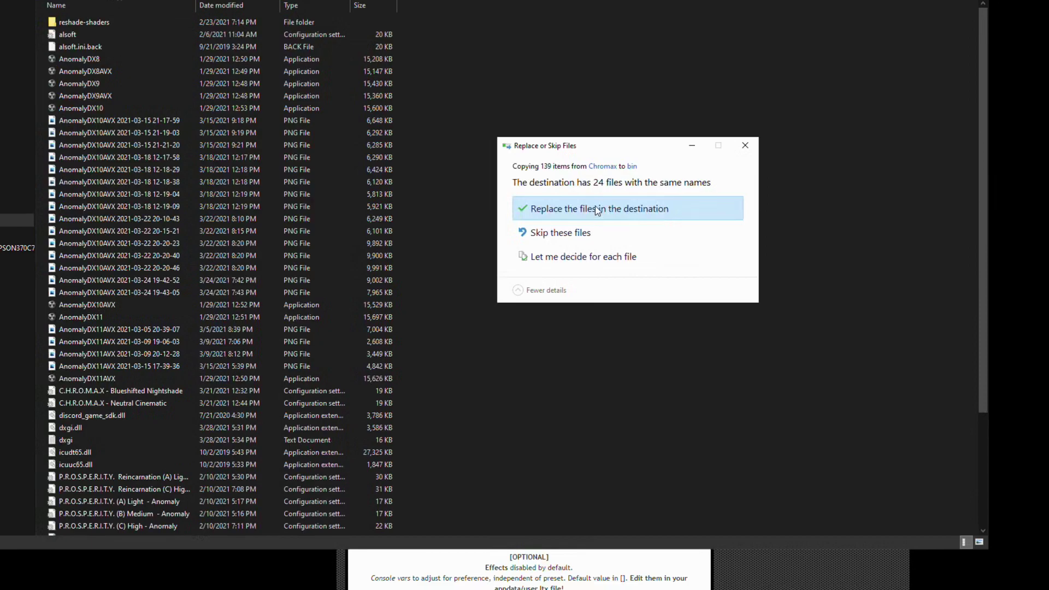
click(597, 210)
double_click(89, 24)
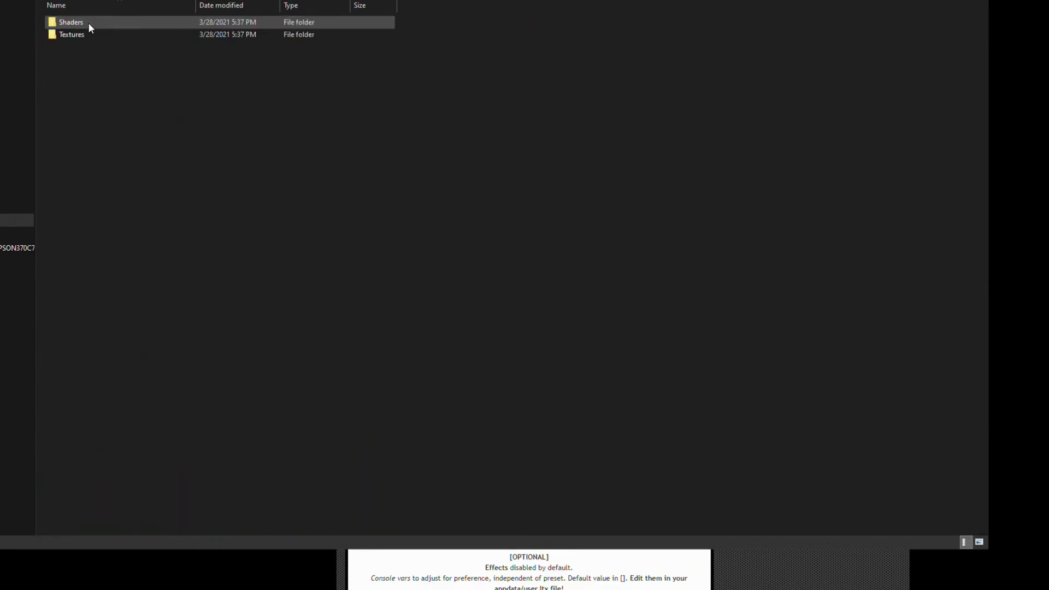
key(alt+Left)
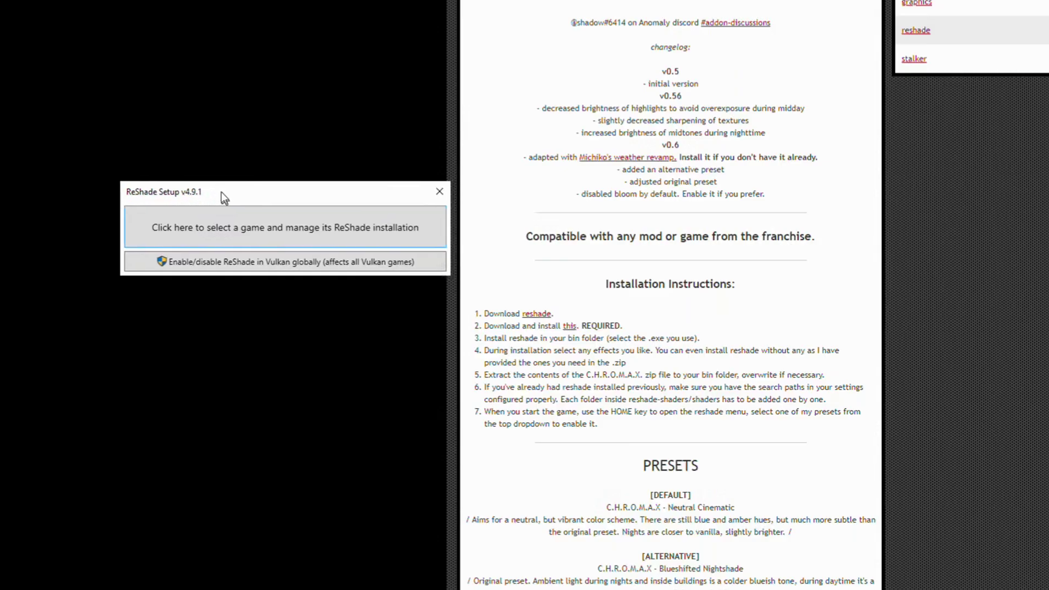
Step: Update the existing ReShade installation for AnomalyDX10AVX in ReShade Setup, skipping the effect package selection
click(216, 221)
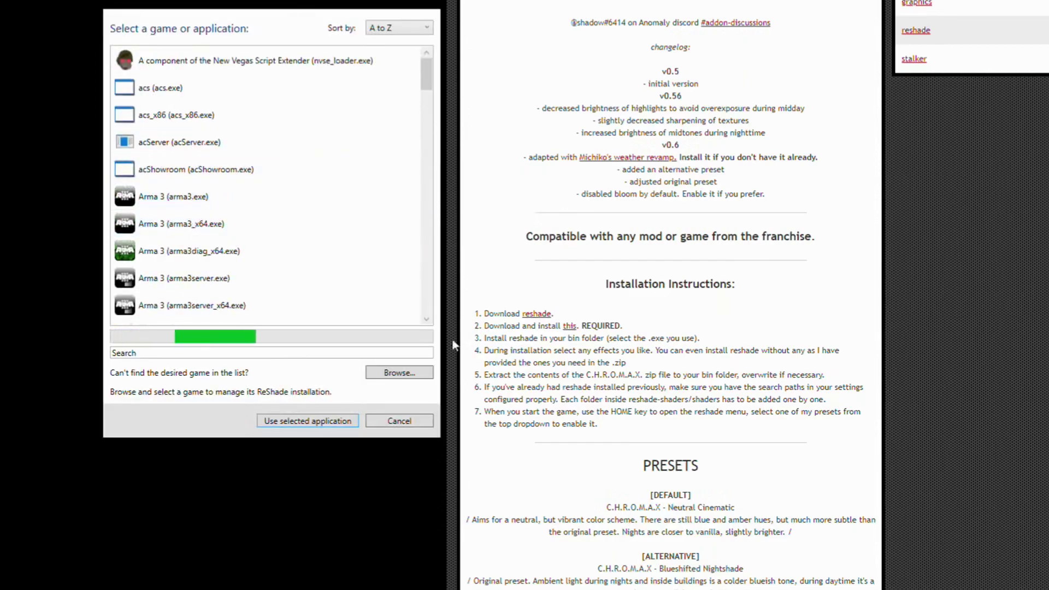
click(402, 374)
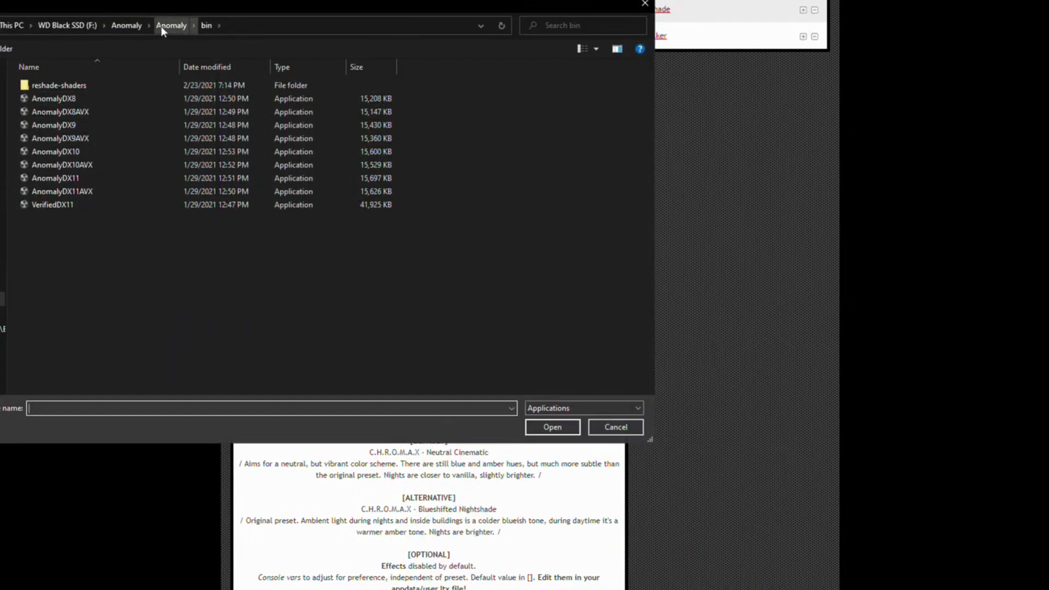
drag(156, 11, 151, 135)
click(85, 294)
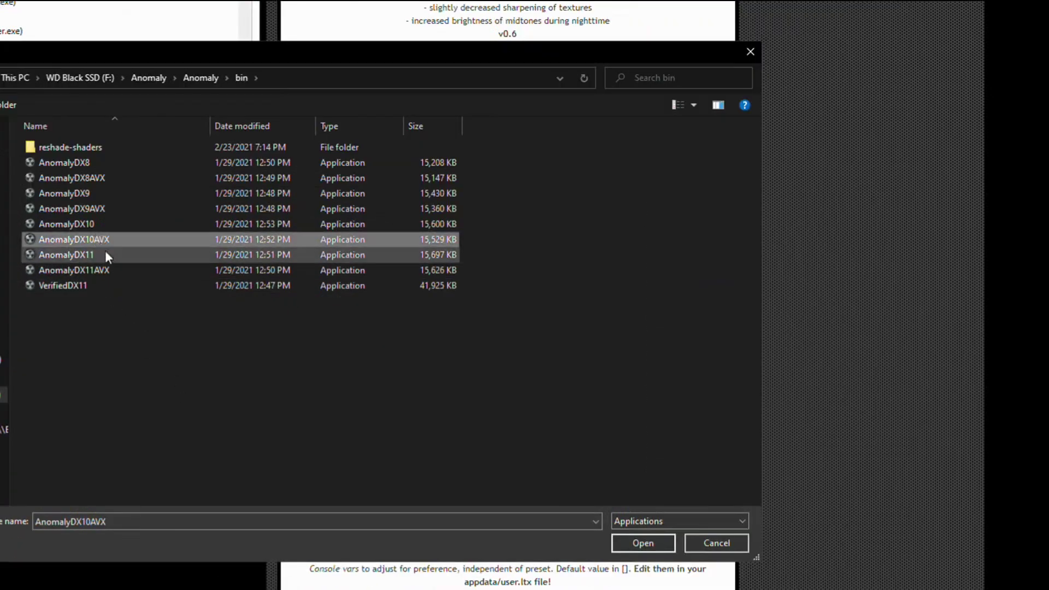
click(634, 543)
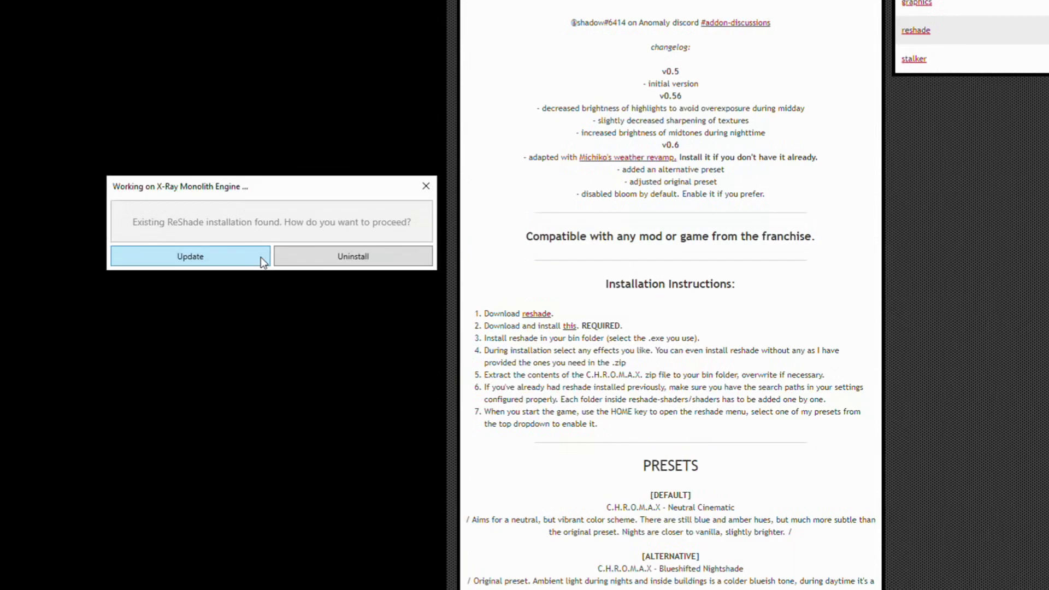
click(261, 257)
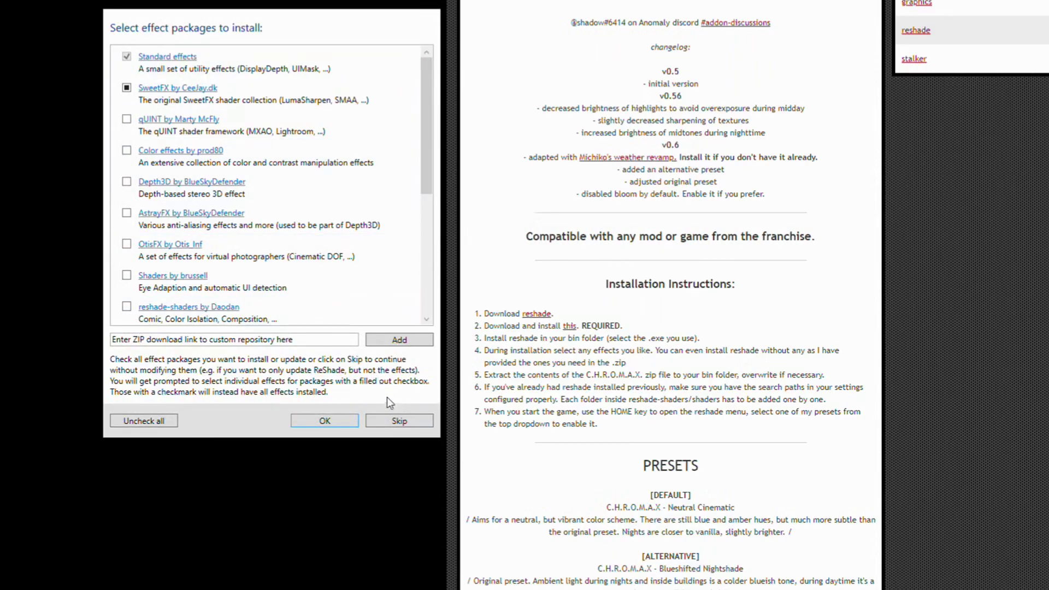
click(394, 418)
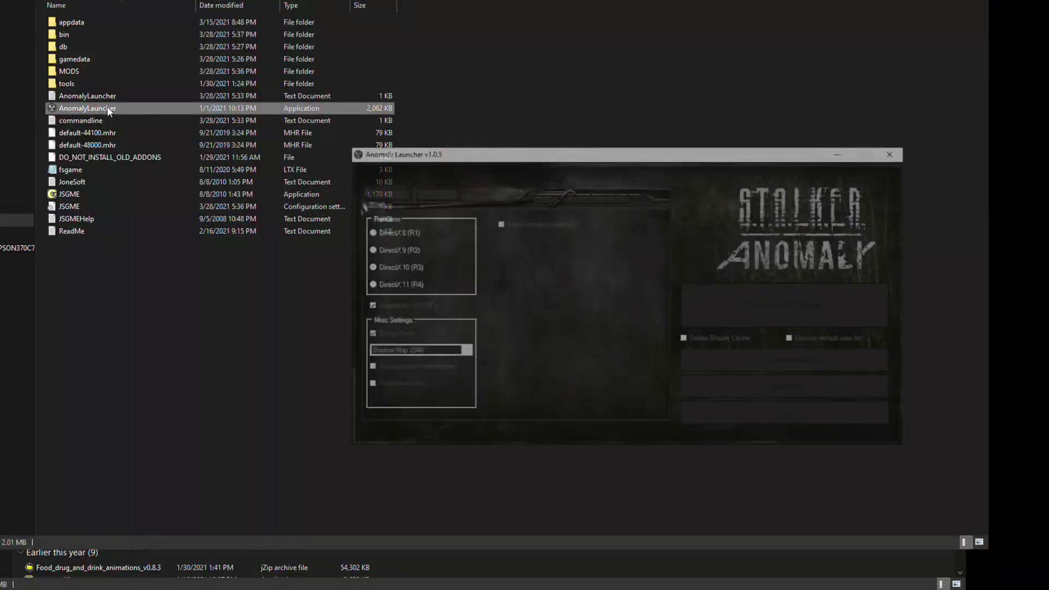
Step: Launch the game from Anomaly Launcher and activate the C.H.R.O.M.A.X - Neutral Cinematic preset in the ReShade overlay
click(805, 299)
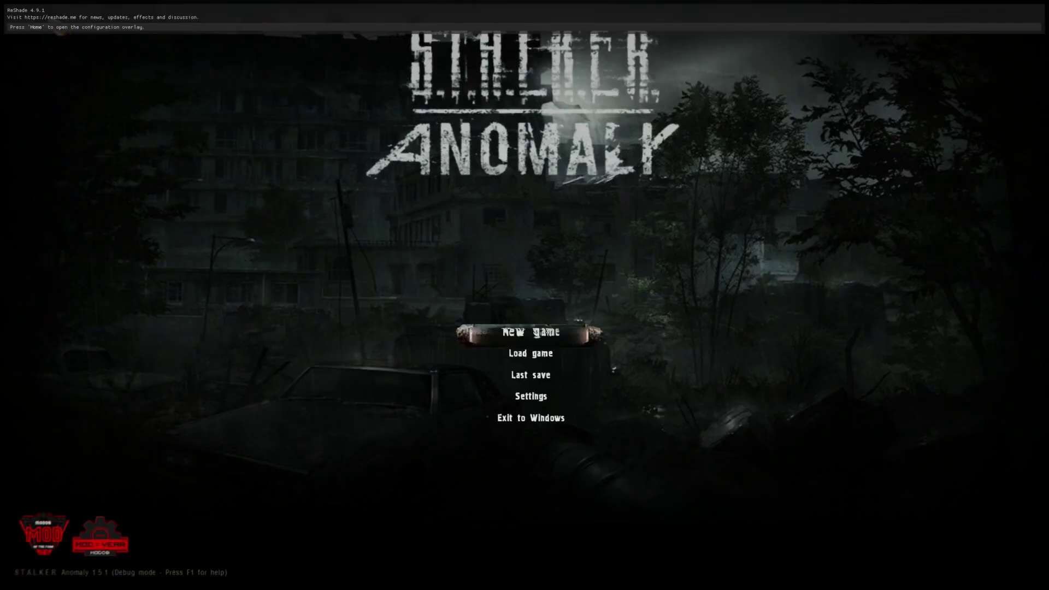
key(Home)
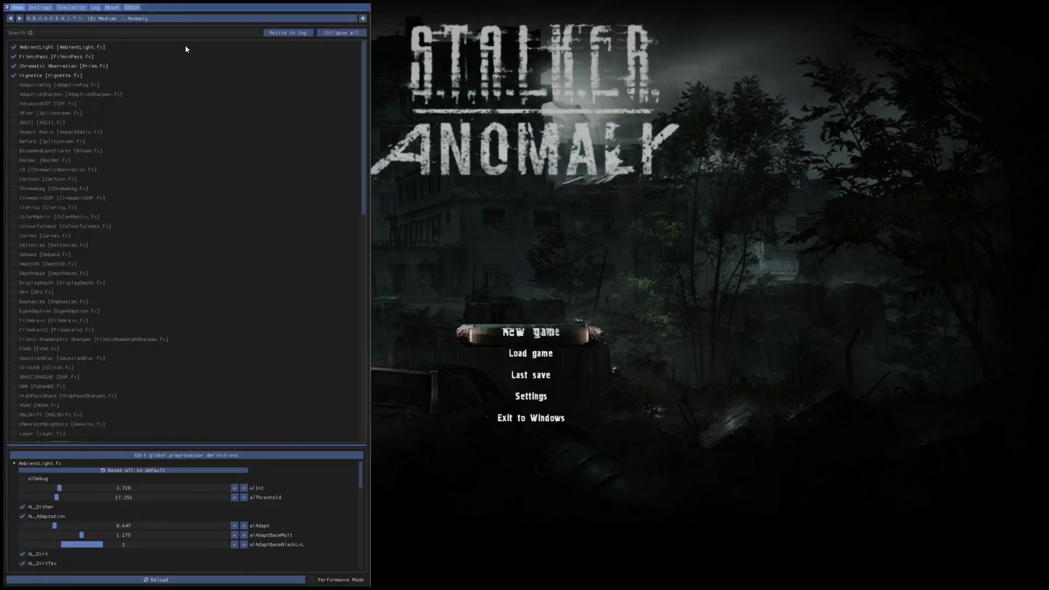
click(243, 18)
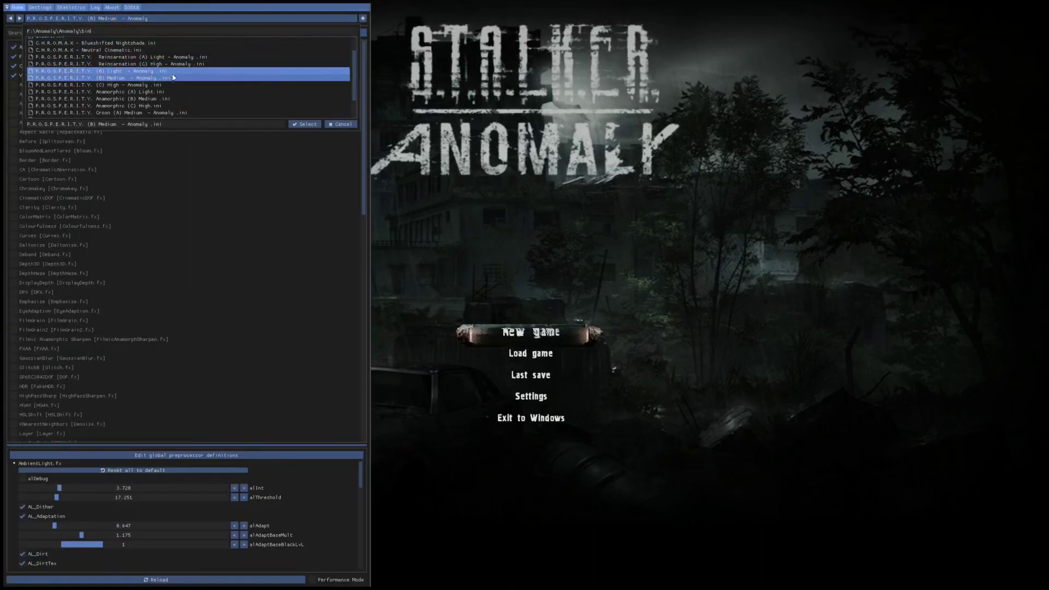
scroll(82, 66, up, 2)
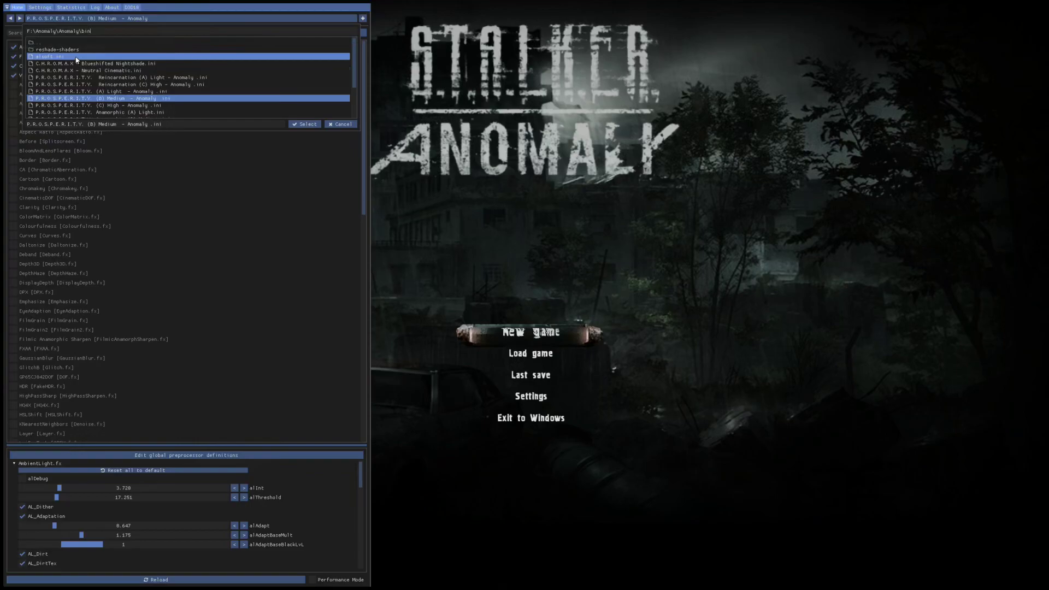
click(82, 71)
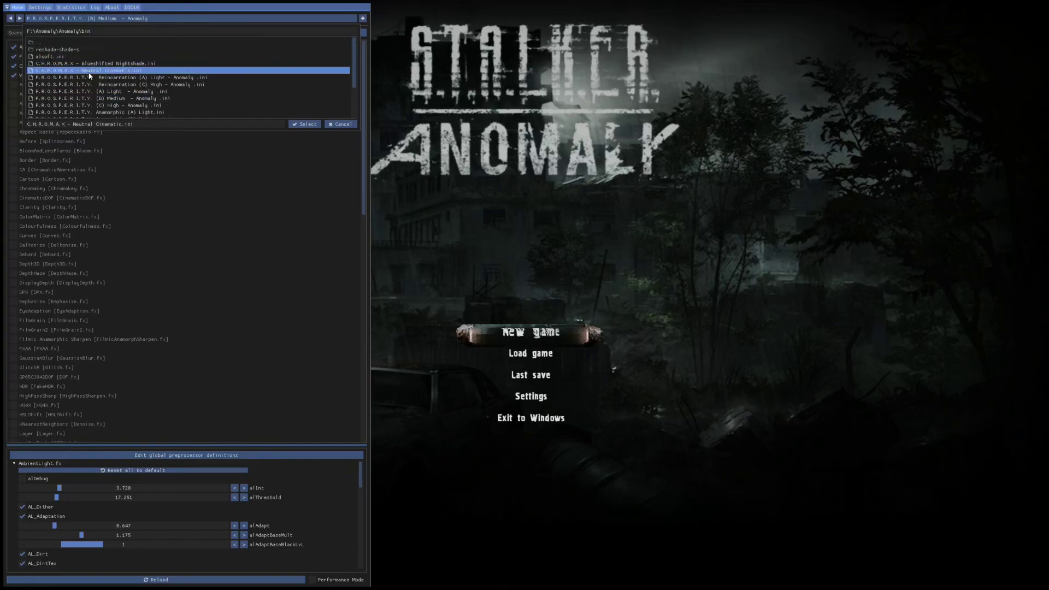
click(308, 125)
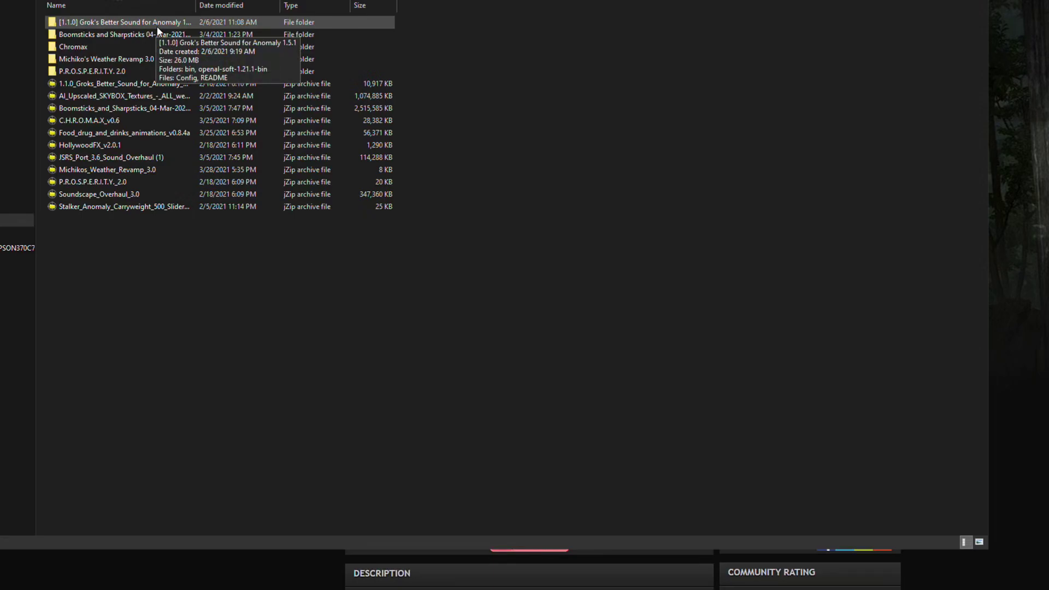
Step: Open the extracted Grok's Better Sound for Anomaly folder and read the installation instructions in its README
double_click(126, 23)
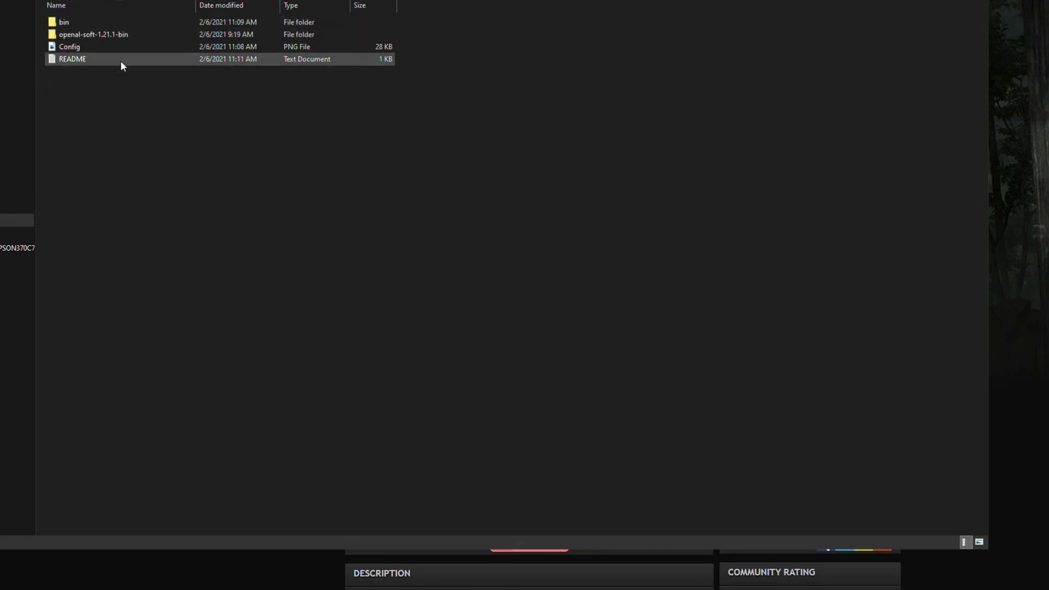
key(alt+Tab)
scroll(352, 440, down, 10)
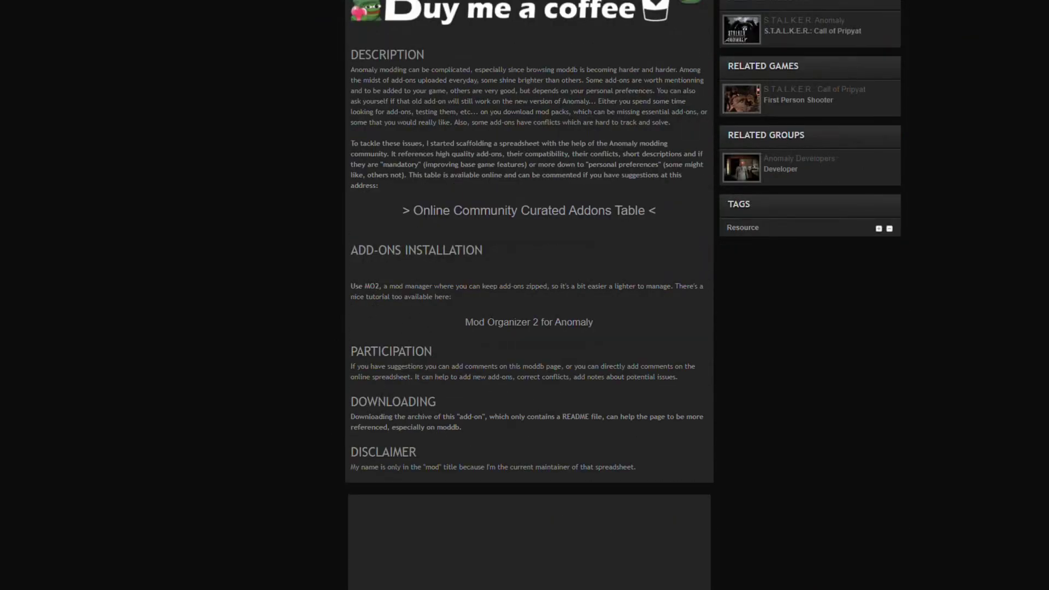
key(alt+Tab)
double_click(103, 57)
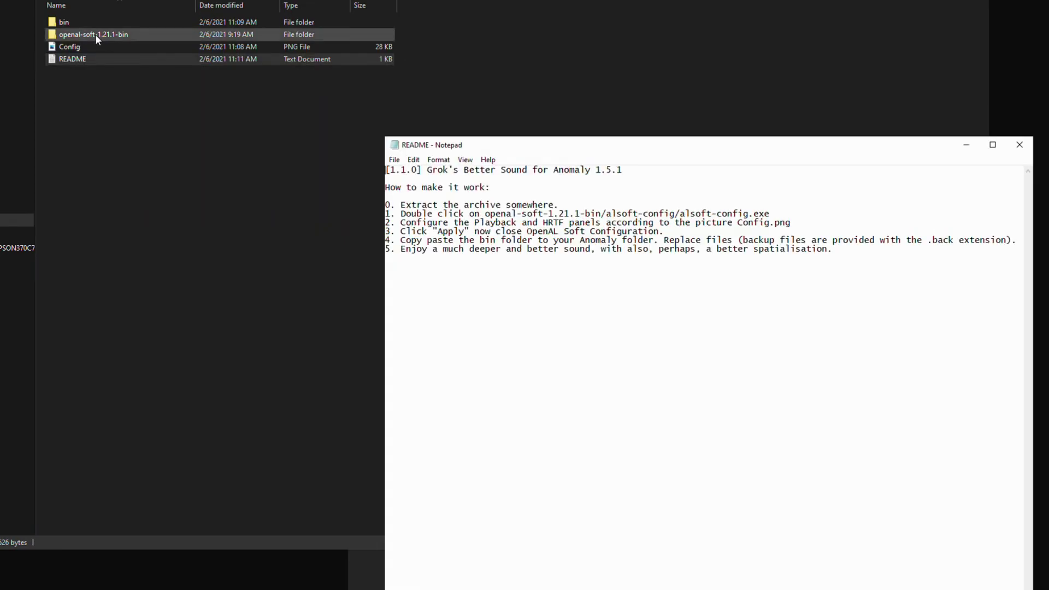
Step: Open alsoft-config from openal-soft-1.21.1-bin, compare its settings side by side with Config.png, and close both windows
double_click(95, 34)
double_click(96, 21)
double_click(100, 33)
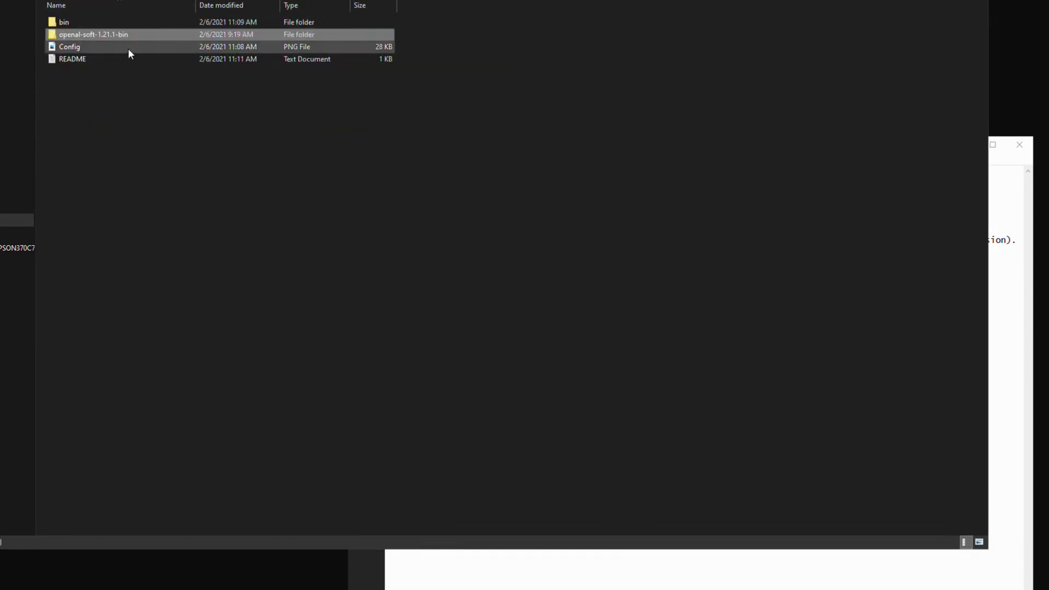
double_click(119, 49)
drag(247, 121, 204, 95)
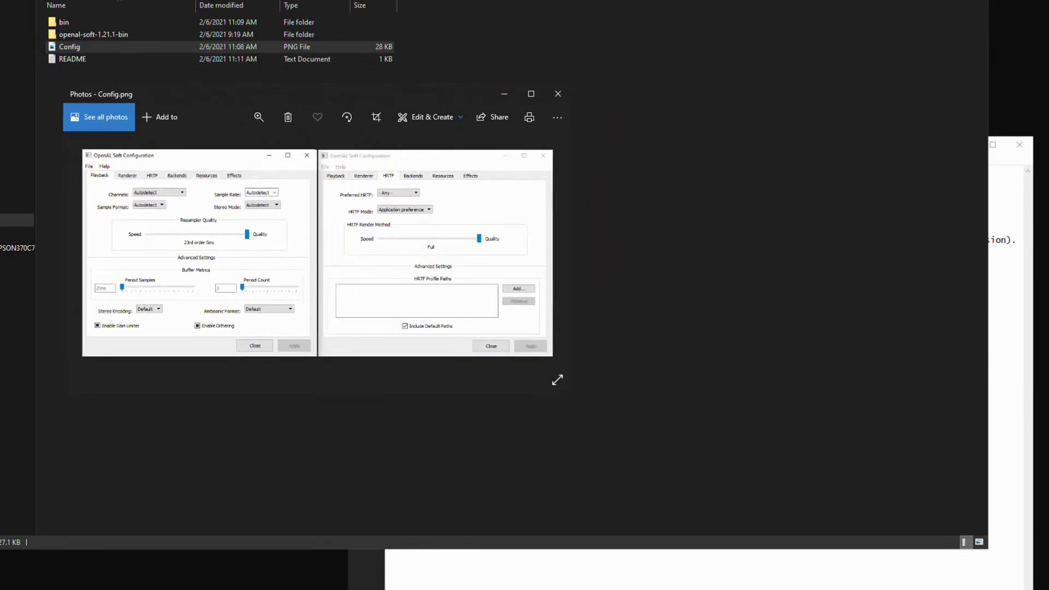
drag(624, 139, 716, 112)
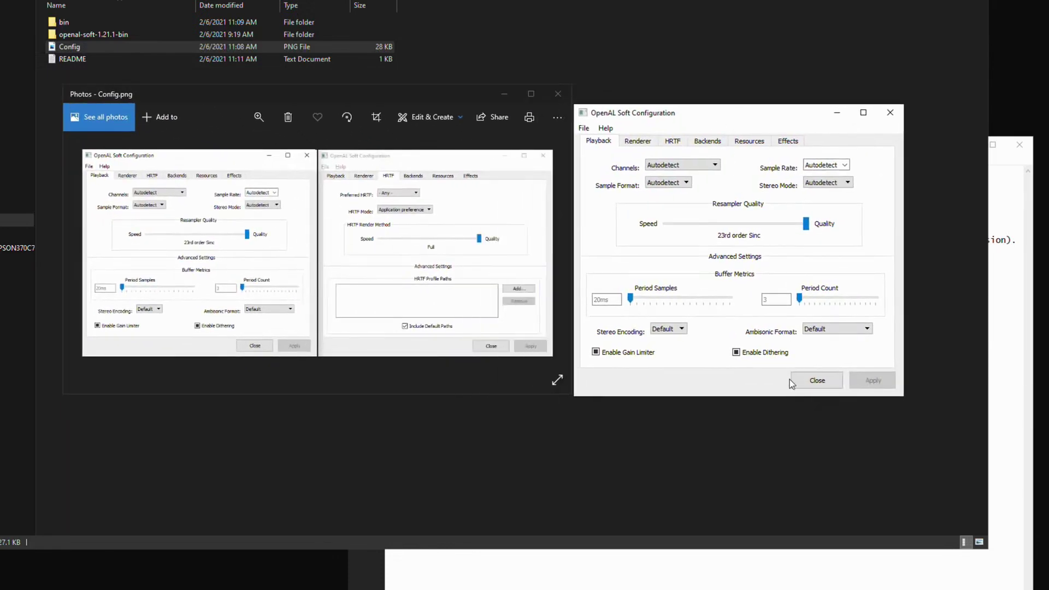
click(834, 381)
click(557, 94)
Step: Copy the bin folder from Grok's Better Sound into F:\Anomaly\Anomaly, replacing the existing files
click(70, 24)
right_click(70, 24)
click(140, 239)
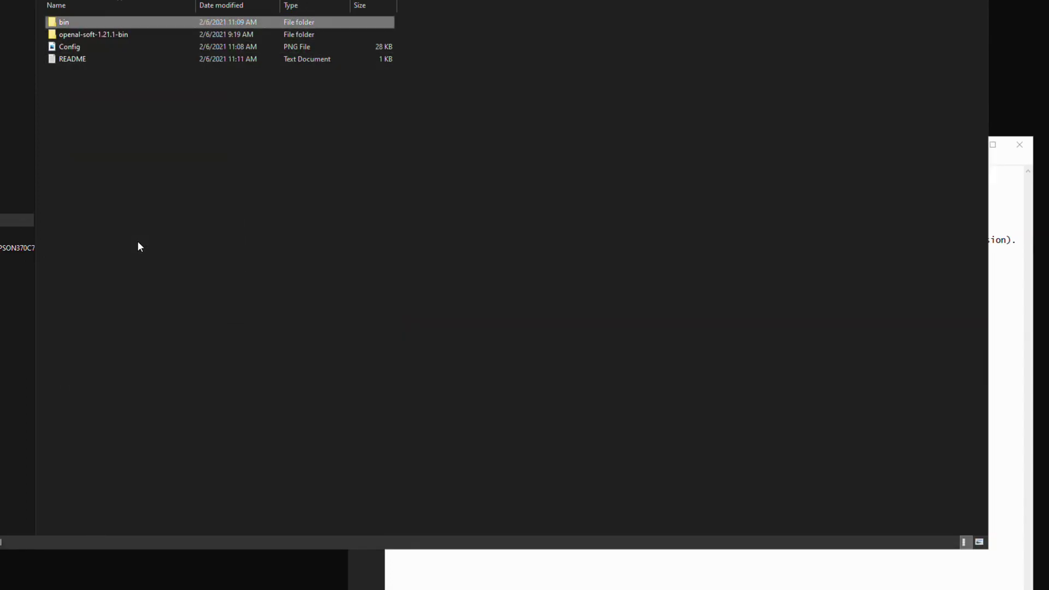
key(alt+Up)
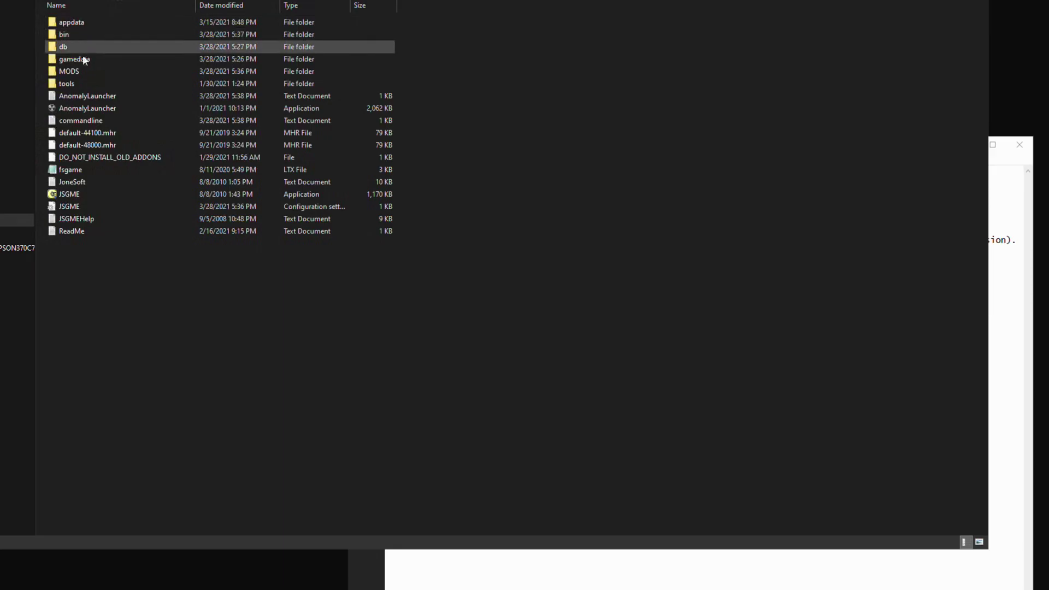
right_click(103, 342)
click(140, 440)
key(Return)
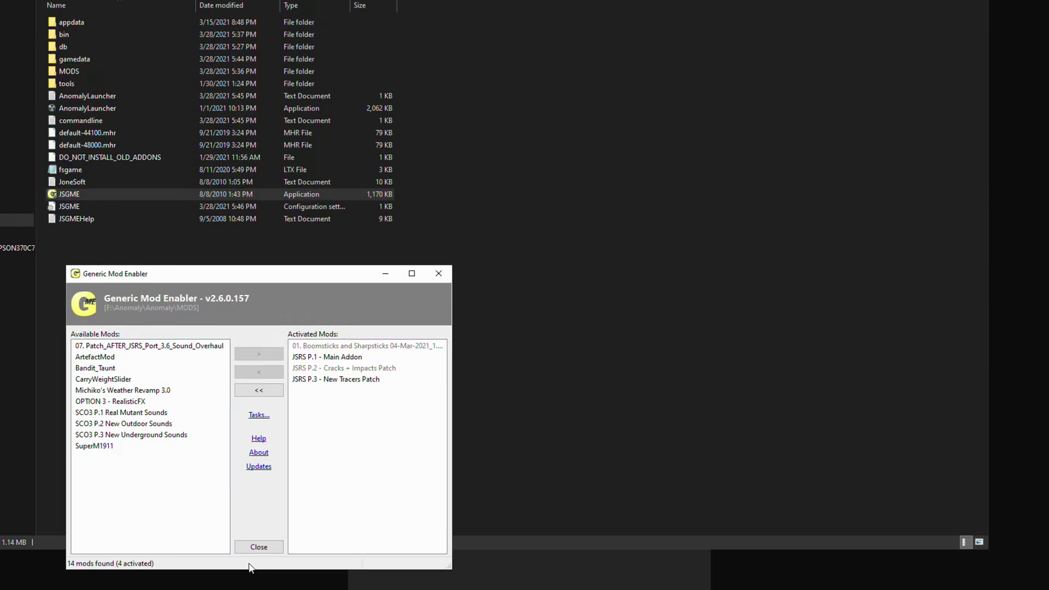
Step: Review the activated Boomsticks and JSRS mods in Generic Mod Enabler and the available 07. Patch_AFTER_JSRS_Port_3.6_Sound_Overhaul mod
click(320, 346)
click(321, 361)
click(323, 366)
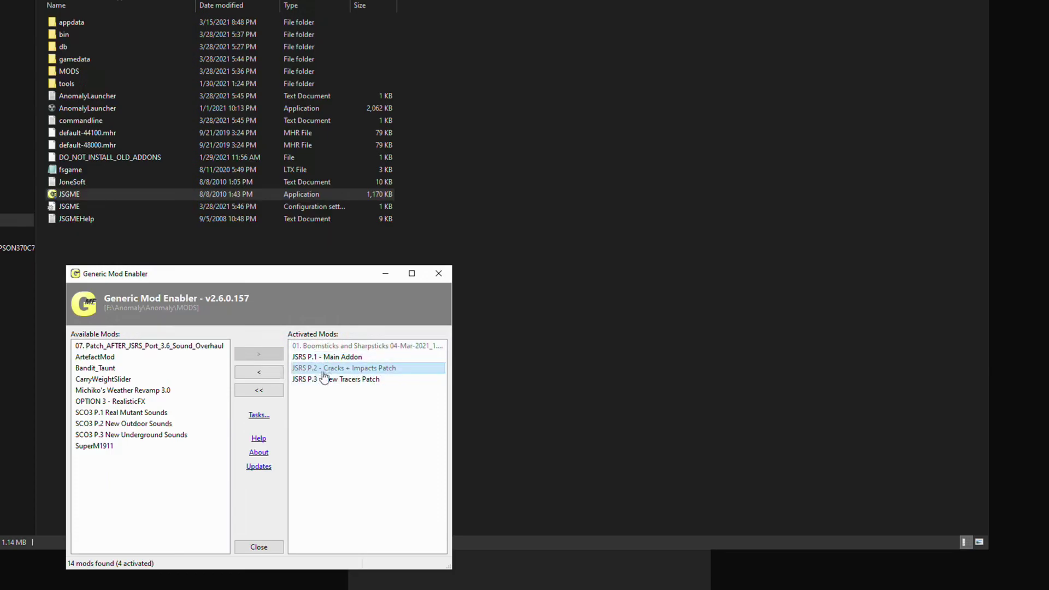
click(311, 408)
click(147, 346)
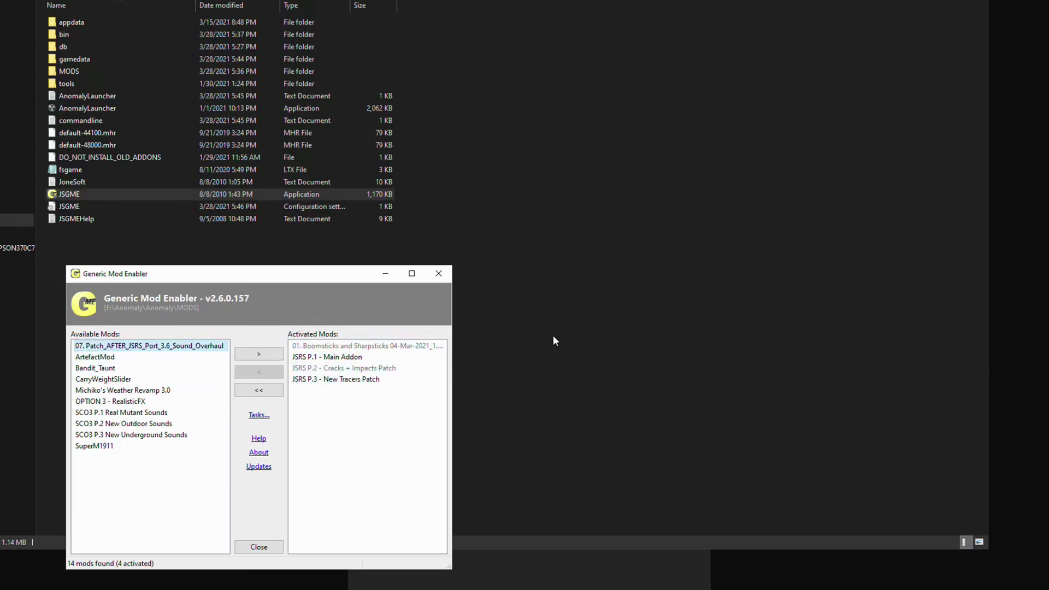
Step: Launch the game from AnomalyLauncher and start a new game with the Easy gameplay and Tourist progression settings
click(551, 335)
double_click(87, 108)
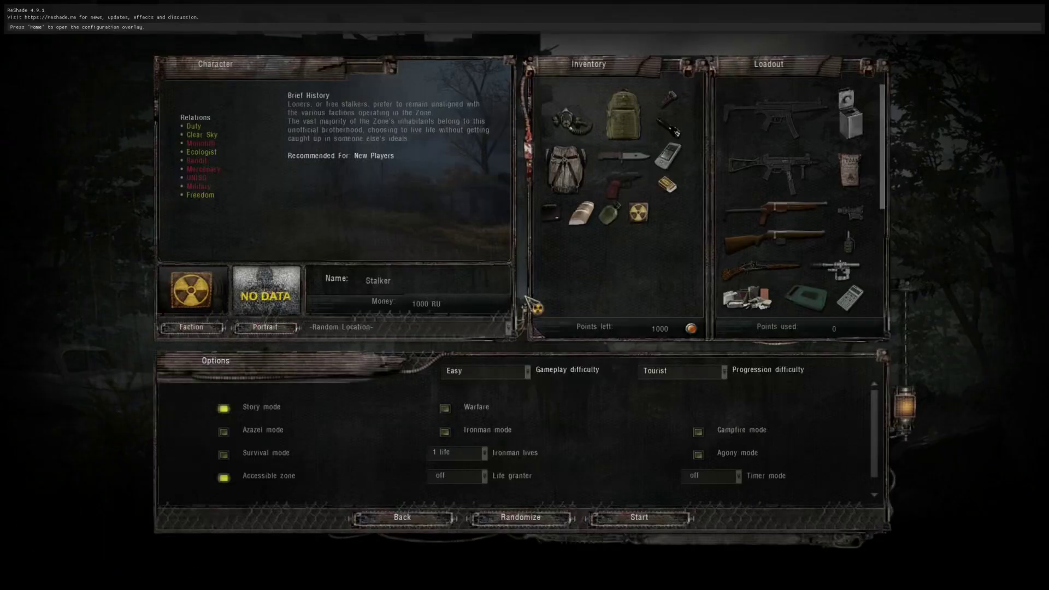
click(639, 518)
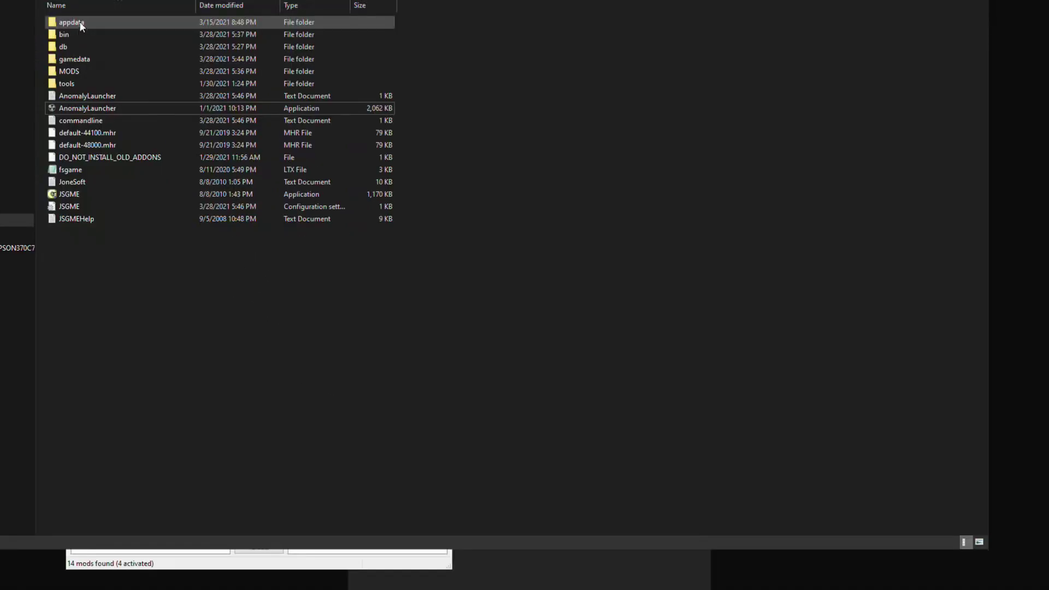
Step: Open the xray text log in appdata\logs and examine the FATAL ERROR entry at its end, including the error arguments
double_click(143, 97)
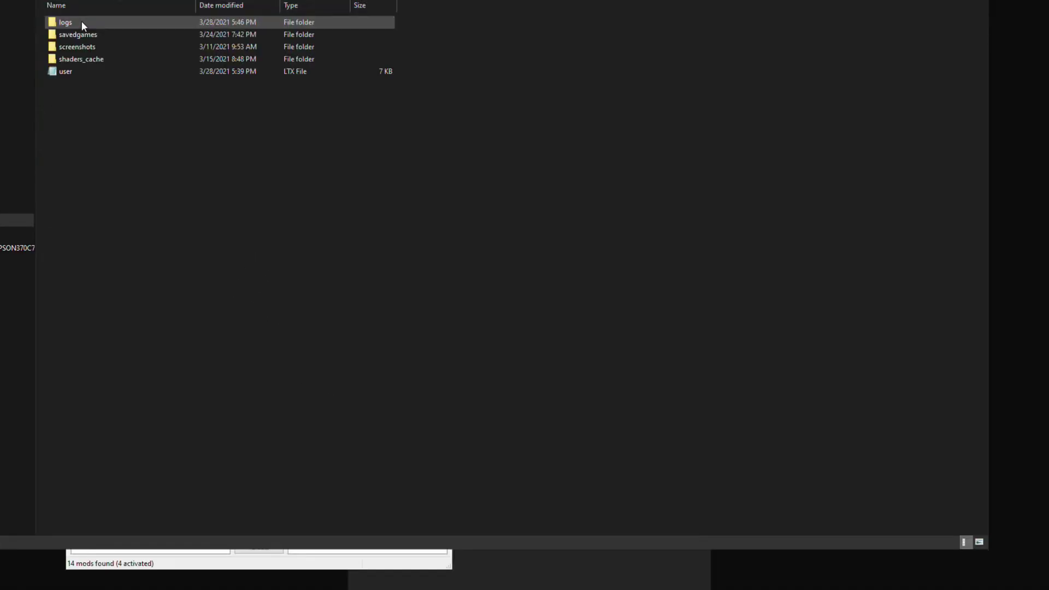
double_click(81, 22)
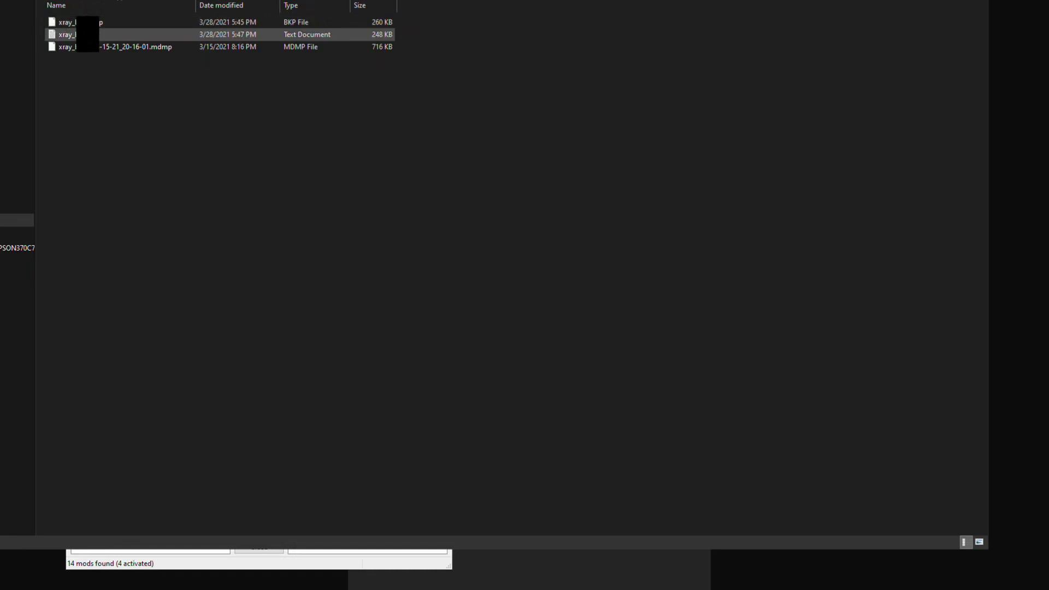
click(104, 37)
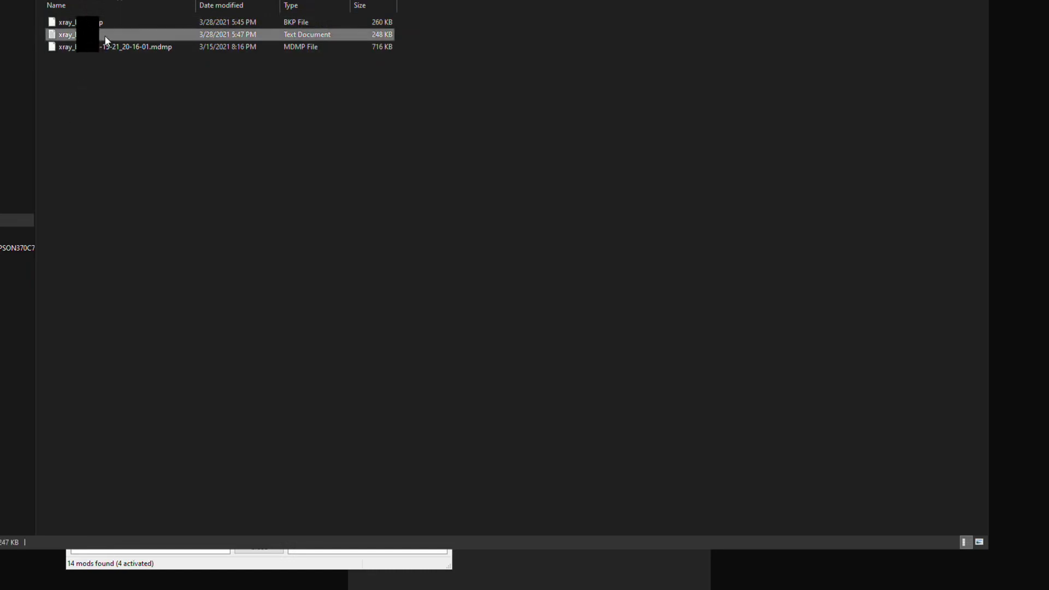
double_click(105, 40)
drag(817, 35, 823, 499)
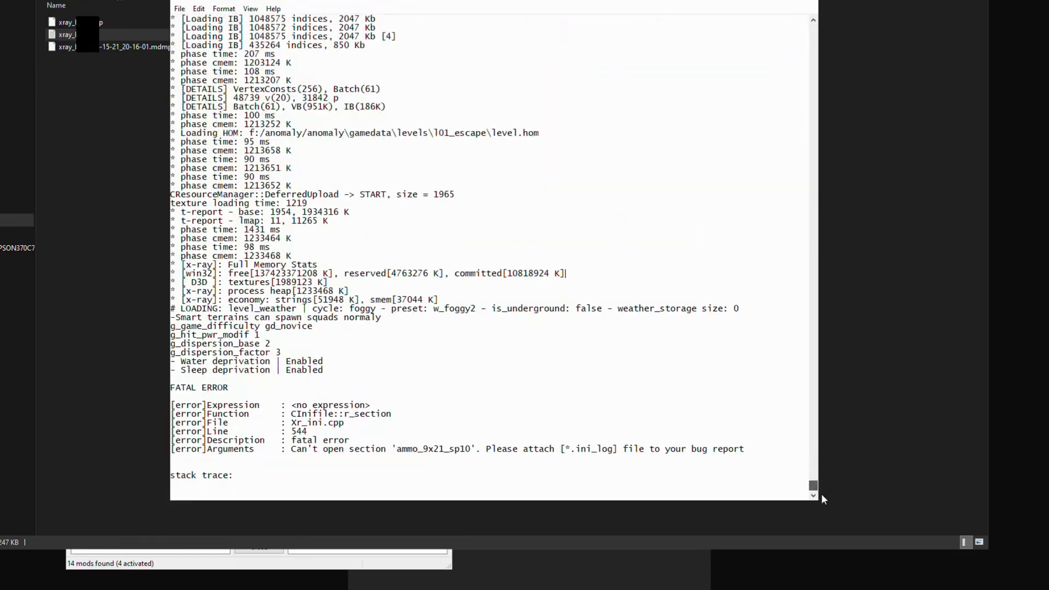
drag(229, 387, 173, 385)
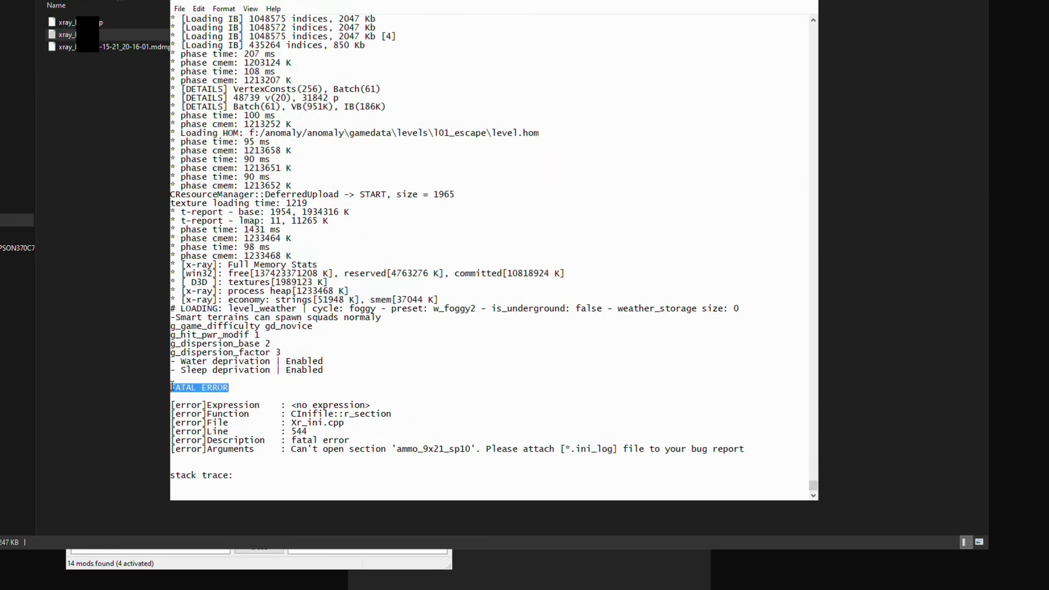
click(360, 424)
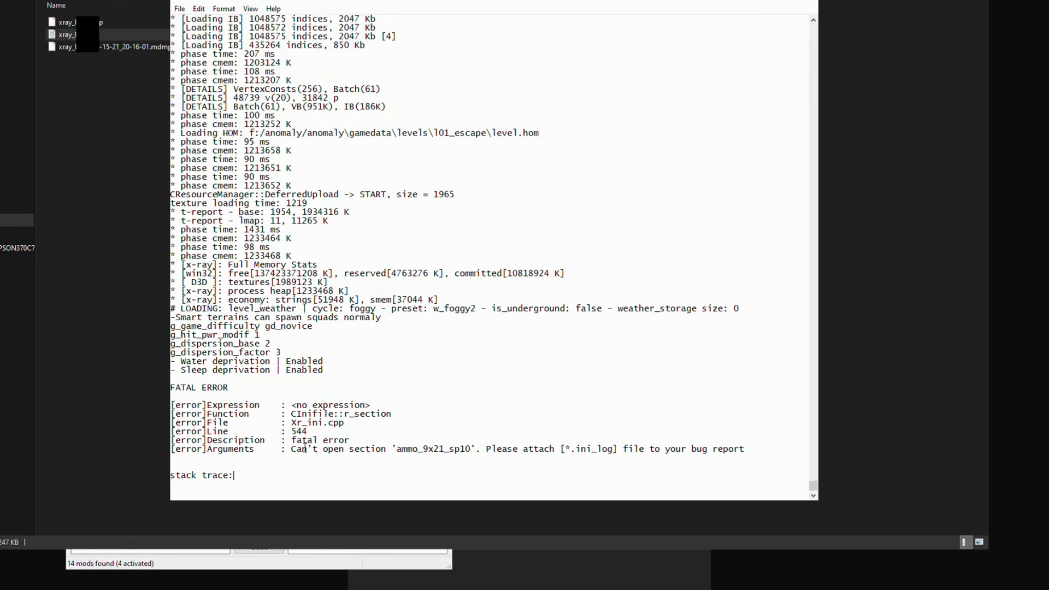
drag(291, 449, 475, 449)
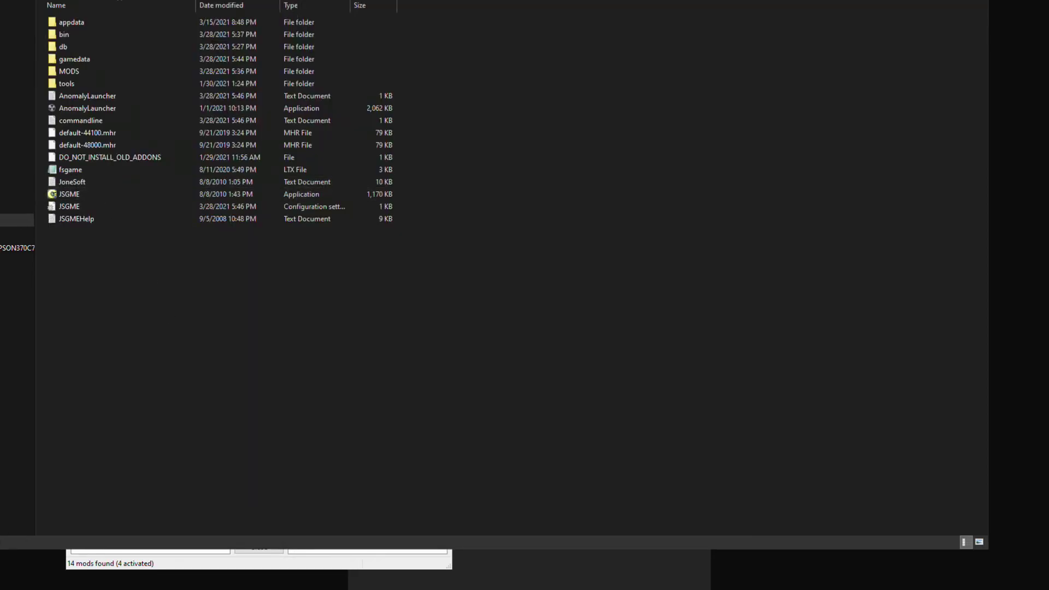
Step: Deactivate JSRS P.3 - New Tracers Patch, JSRS P.2 - Cracks + Impacts Patch and JSRS P.1 - Main Addon in Generic Mod Enabler
drag(266, 277, 263, 224)
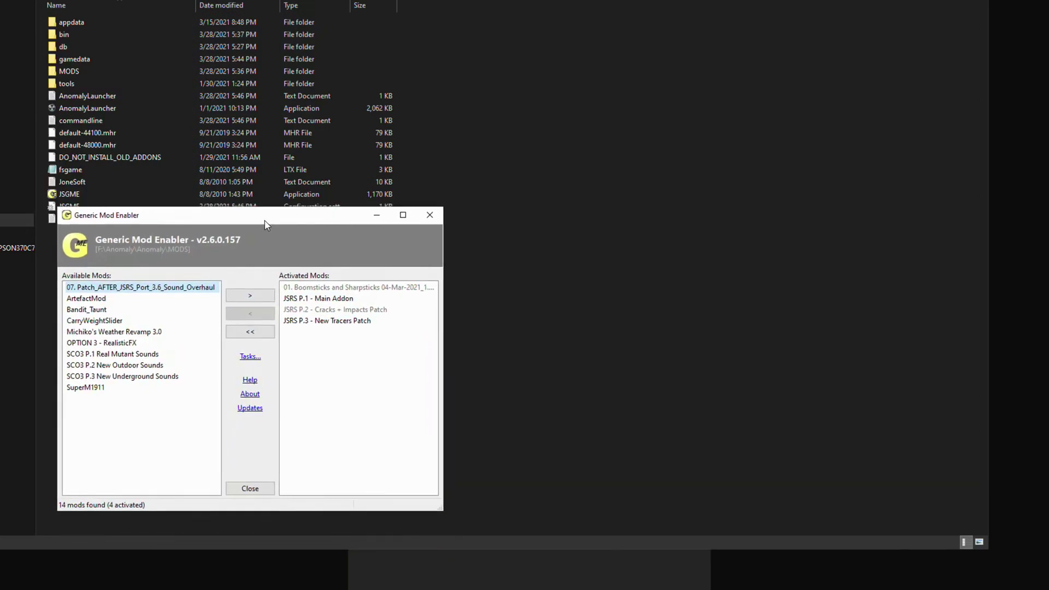
click(295, 320)
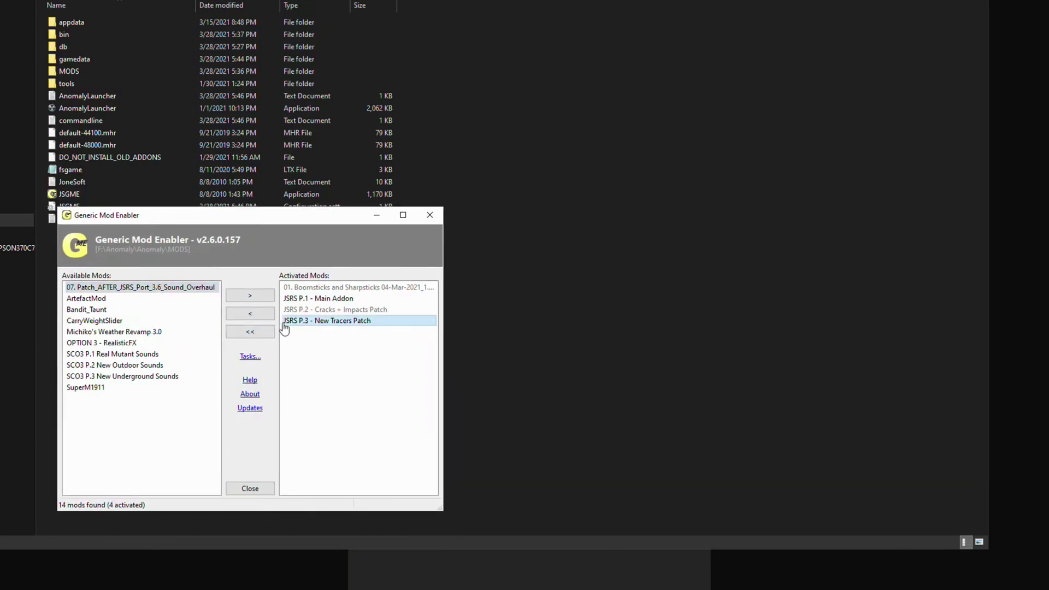
click(251, 314)
click(298, 310)
click(250, 314)
click(300, 299)
click(266, 310)
click(295, 288)
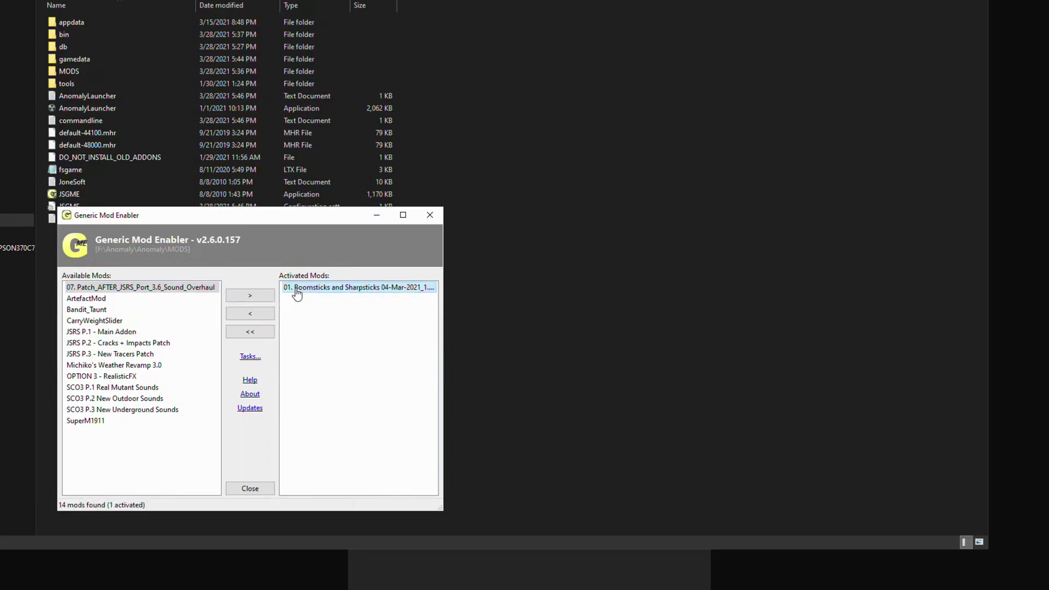
drag(298, 220, 647, 191)
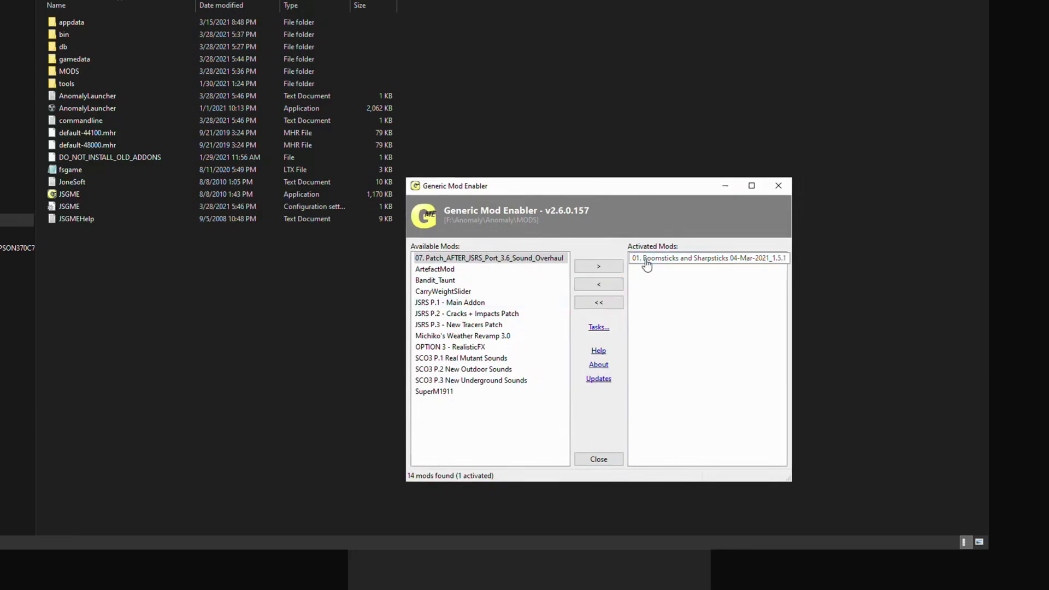
Step: Launch the game from AnomalyLauncher with only Boomsticks and Sharpsticks activated, and return to the F:\Anomaly\Anomaly folder
click(146, 108)
click(397, 314)
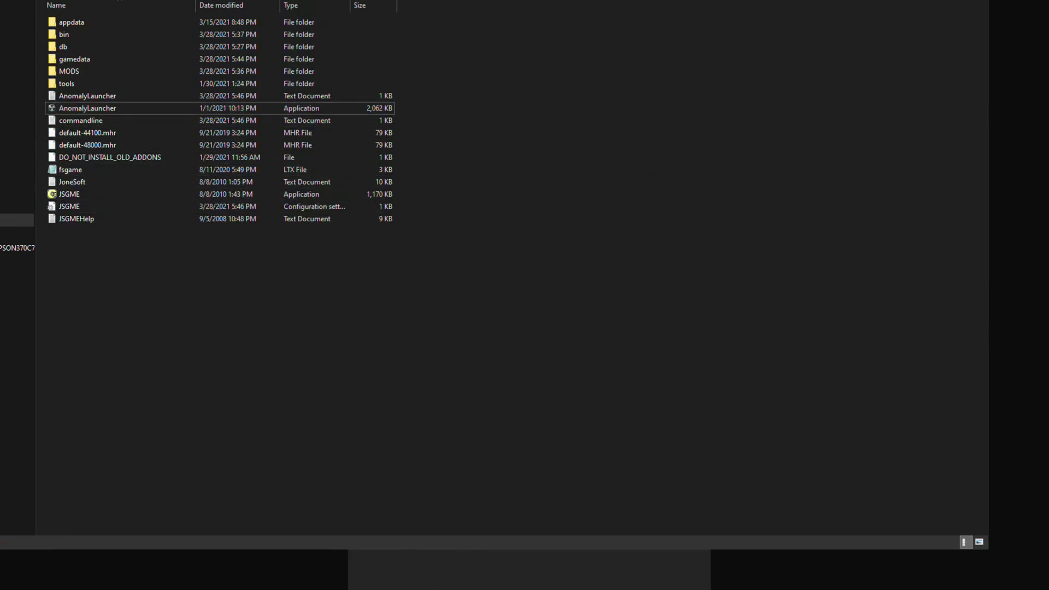
key(alt+Tab)
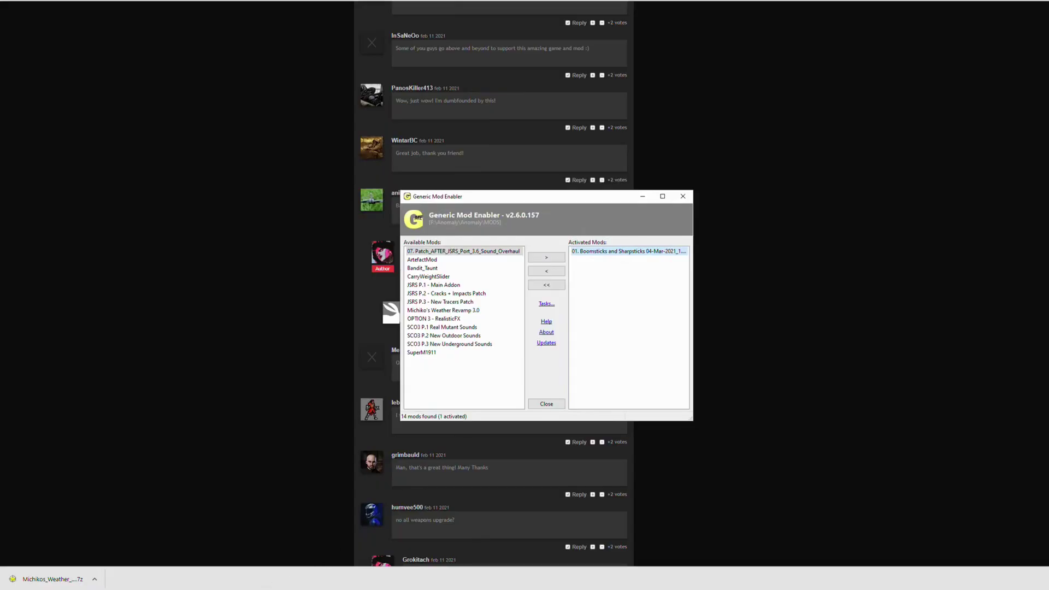
click(229, 569)
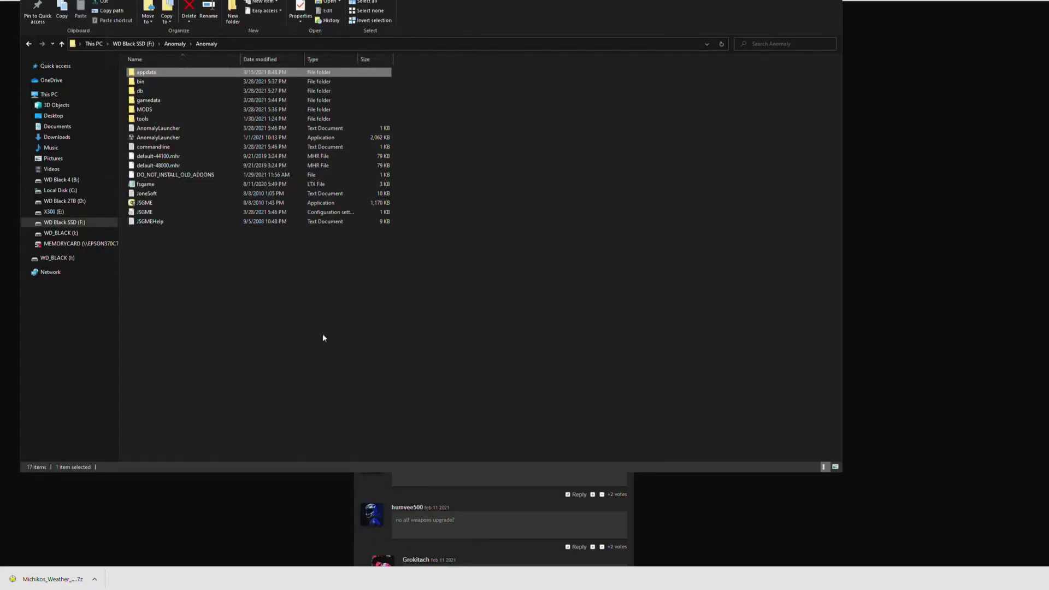